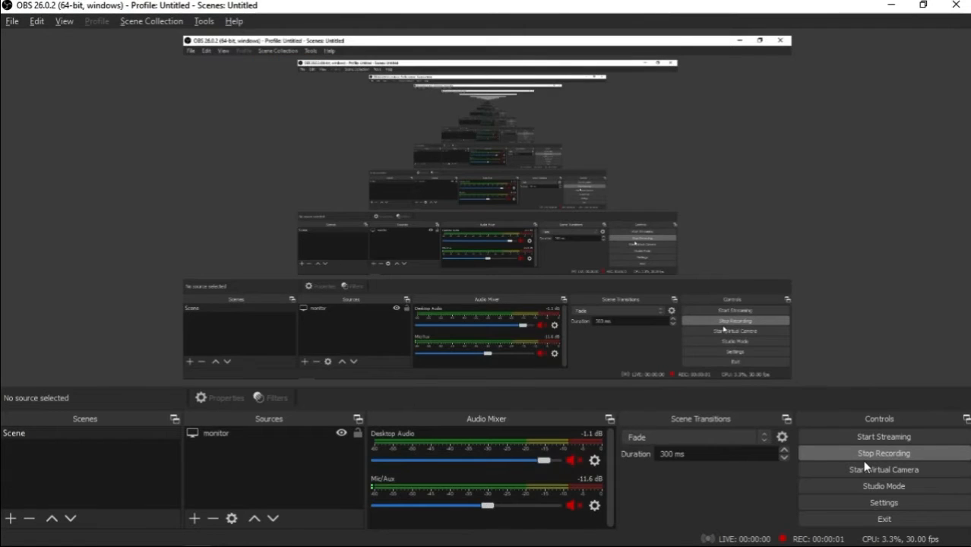
Step: Switch to Ministep and load the Excel workbook "Tugas Abilitas (1)" for conversion to Winsteps format
{"action": "key", "text": "alt+Tab"}
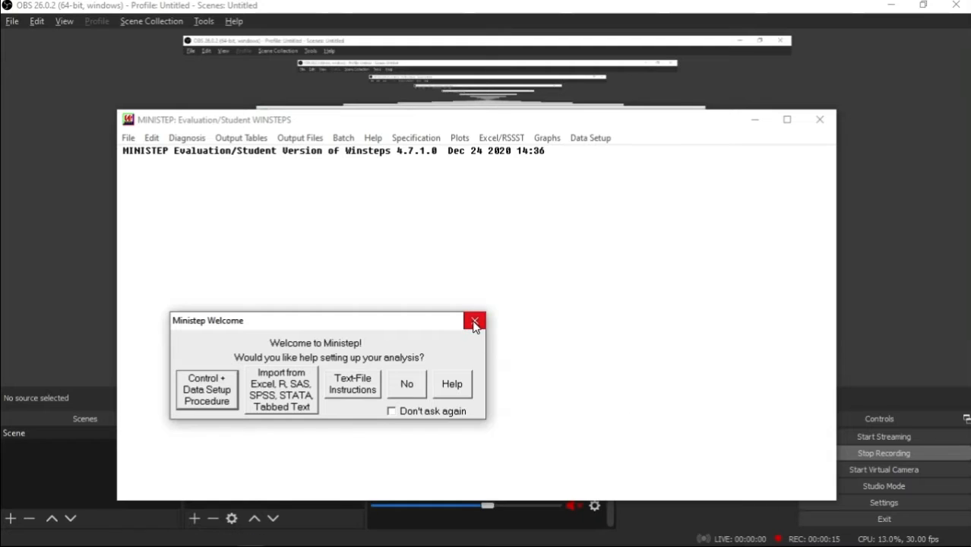
{"action": "left_click", "coordinate": [274, 393]}
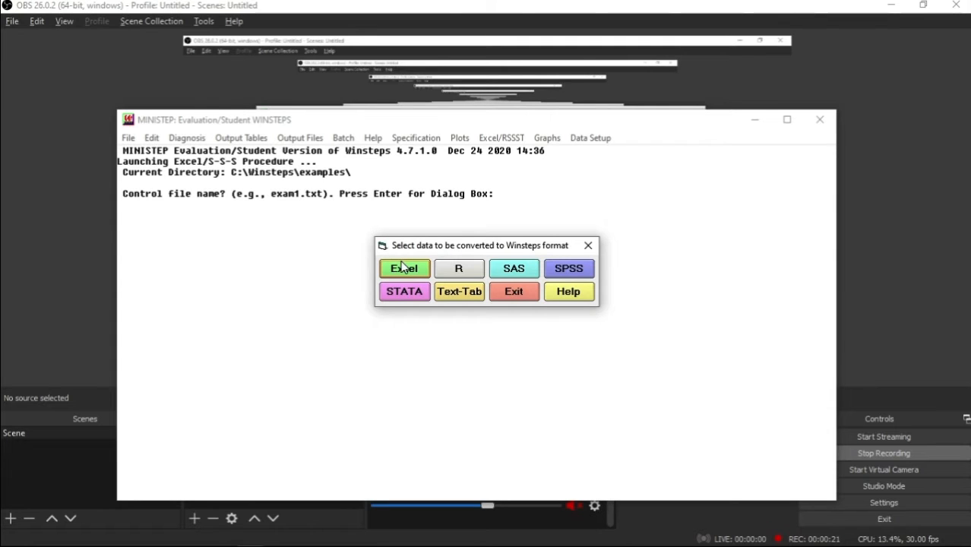
{"action": "left_click", "coordinate": [403, 267]}
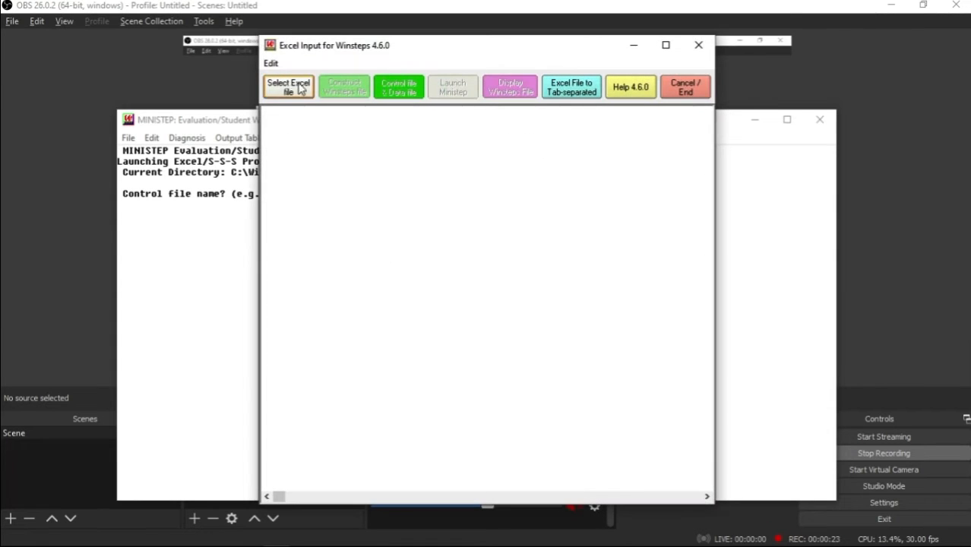
{"action": "left_click", "coordinate": [287, 86]}
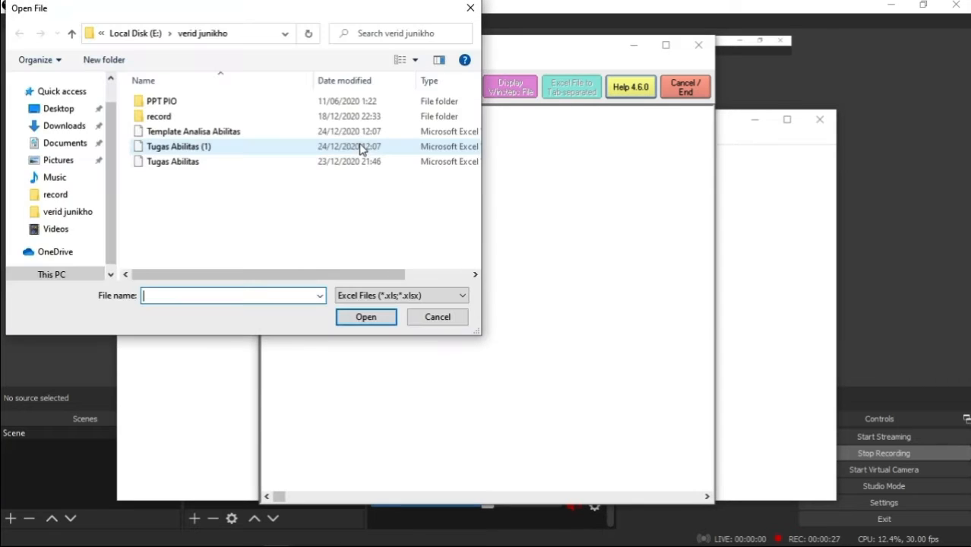
{"action": "left_click", "coordinate": [199, 146]}
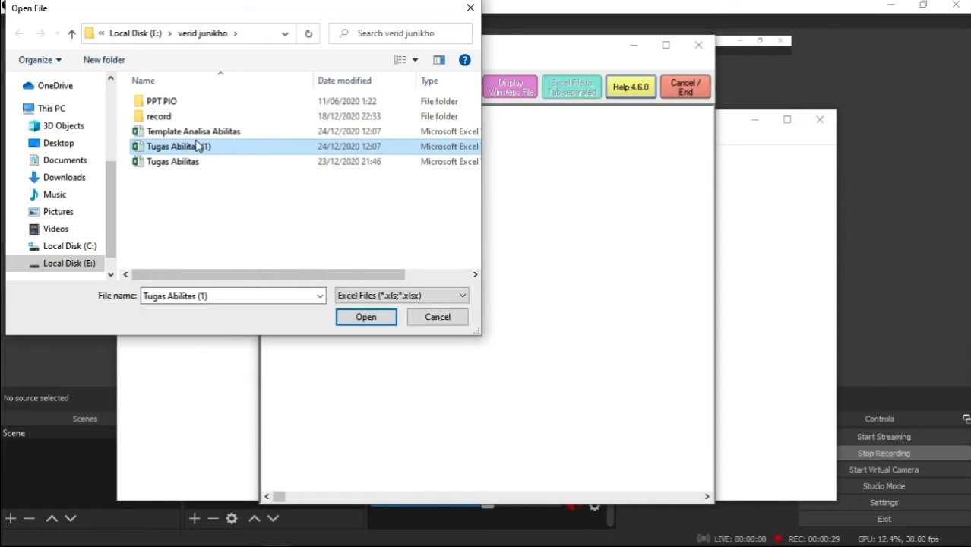
{"action": "left_click", "coordinate": [367, 319]}
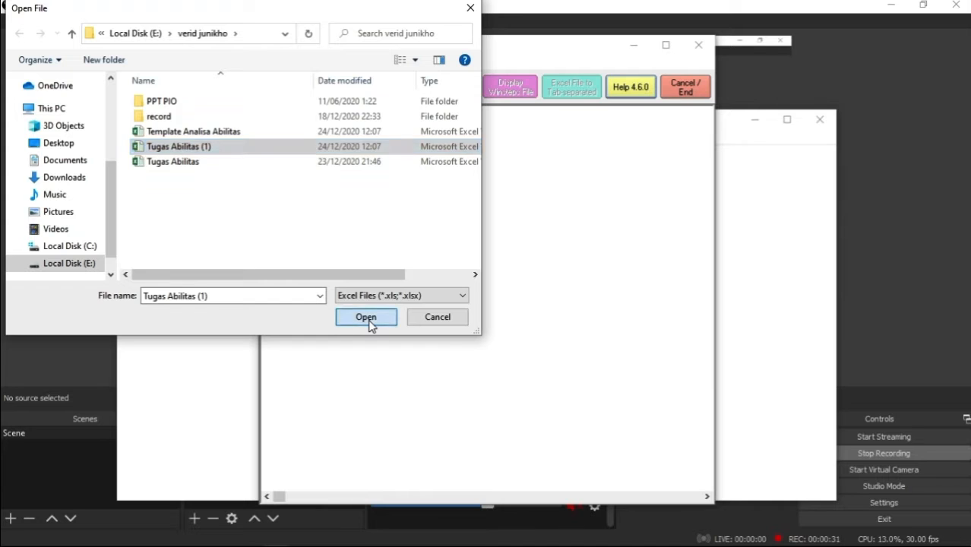
{"action": "key", "text": "alt+Tab"}
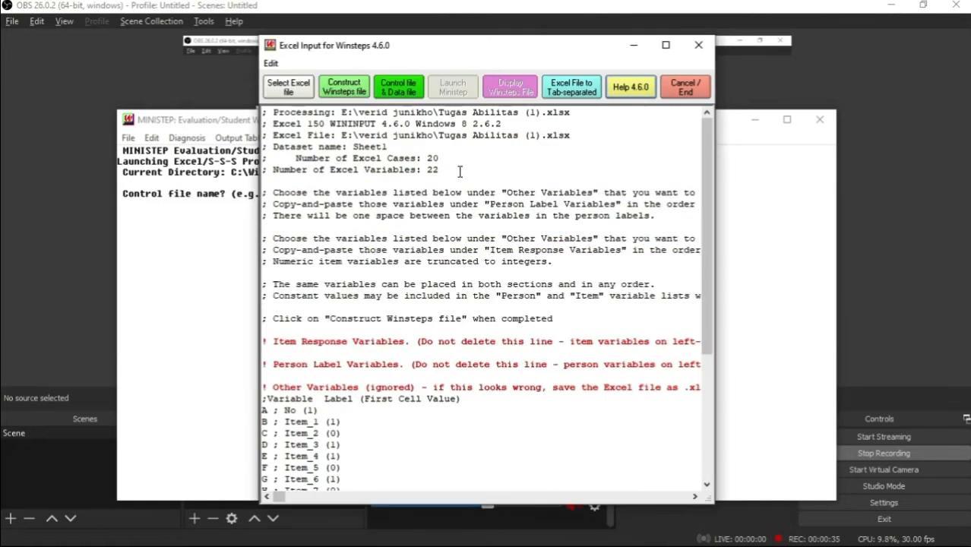
Step: Copy the variable line "A ; No (1)" from Other Variables into the Person Label Variables section
{"action": "scroll", "coordinate": [472, 308], "scroll_direction": "down", "scroll_amount": 3}
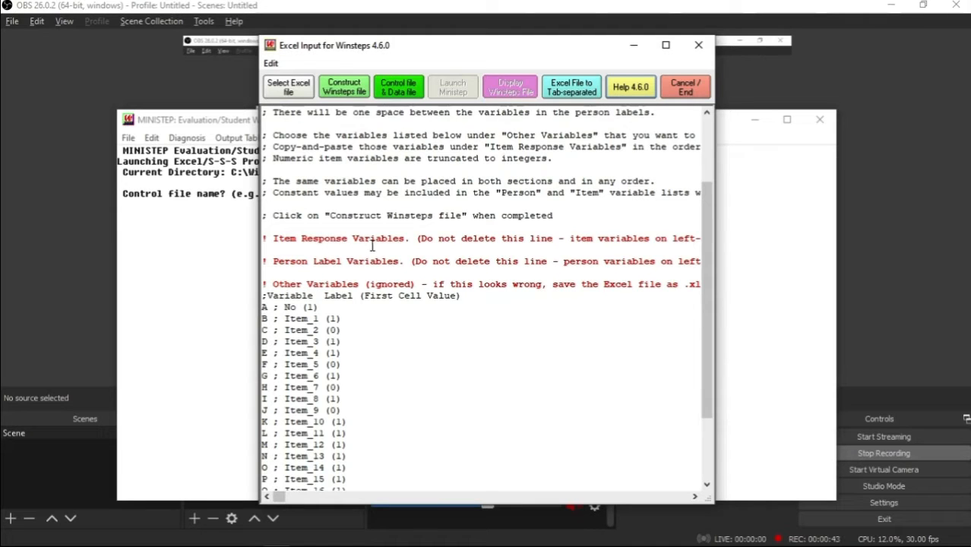
{"action": "scroll", "coordinate": [354, 253], "scroll_direction": "down", "scroll_amount": 1}
{"action": "scroll", "coordinate": [354, 253], "scroll_direction": "down", "scroll_amount": 1}
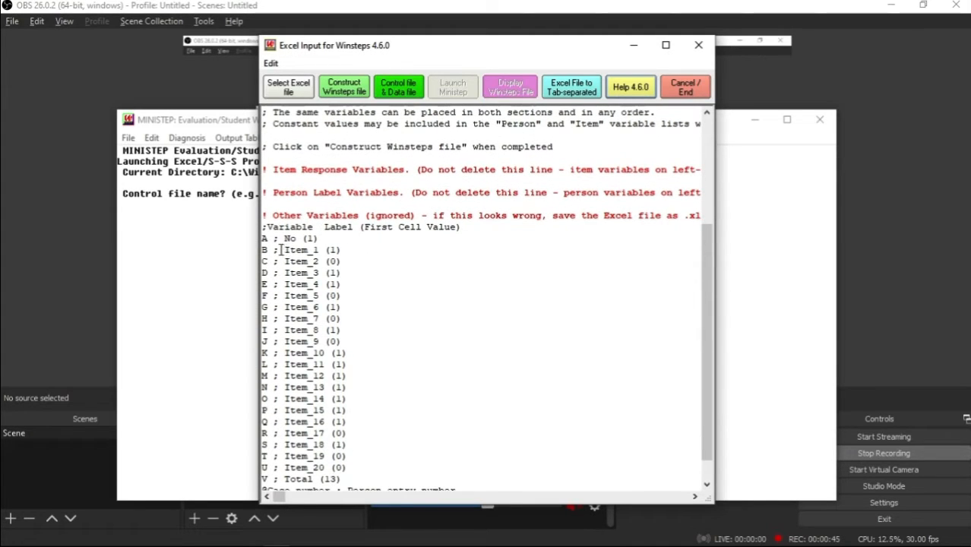
{"action": "left_click_drag", "start_coordinate": [265, 239], "coordinate": [312, 240]}
{"action": "right_click", "coordinate": [305, 243]}
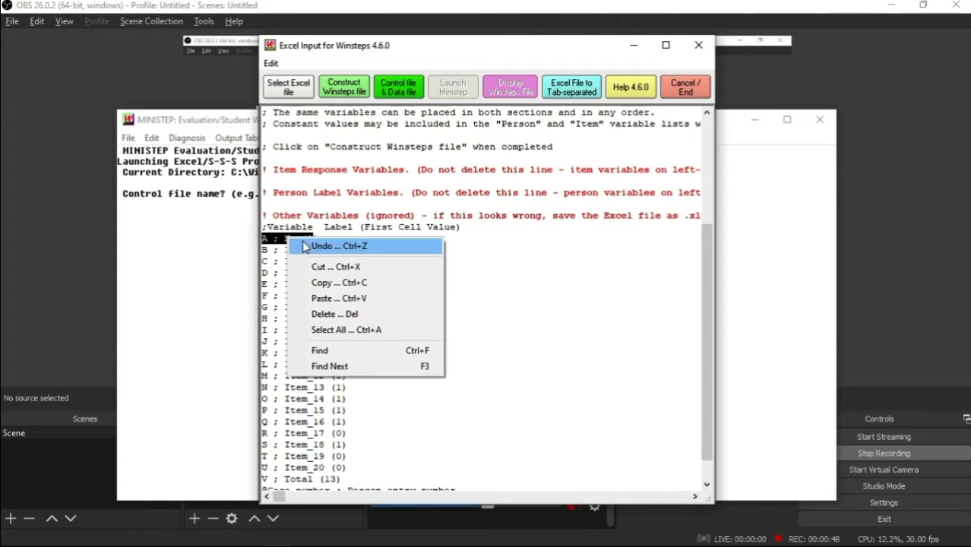
{"action": "left_click", "coordinate": [336, 298]}
{"action": "left_click", "coordinate": [324, 204]}
{"action": "right_click", "coordinate": [325, 204]}
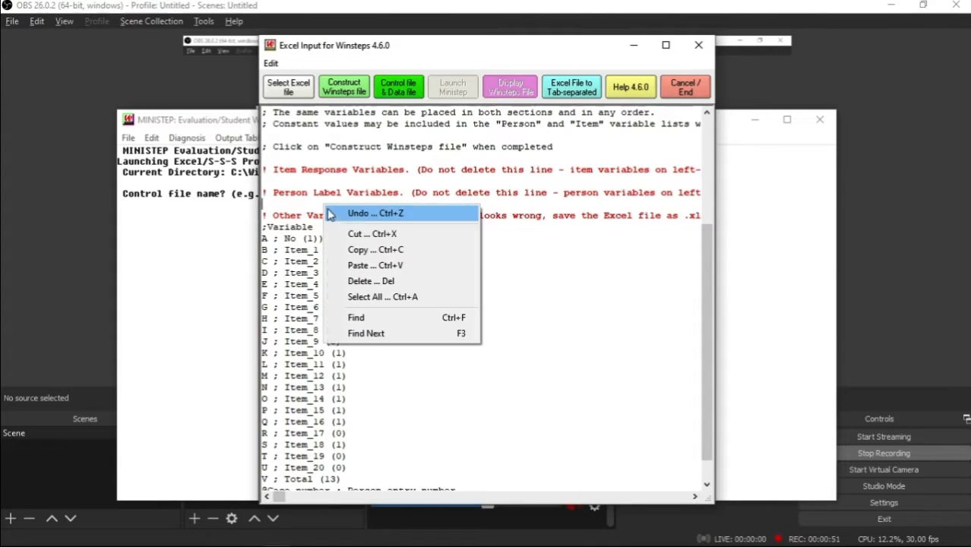
{"action": "left_click", "coordinate": [384, 264]}
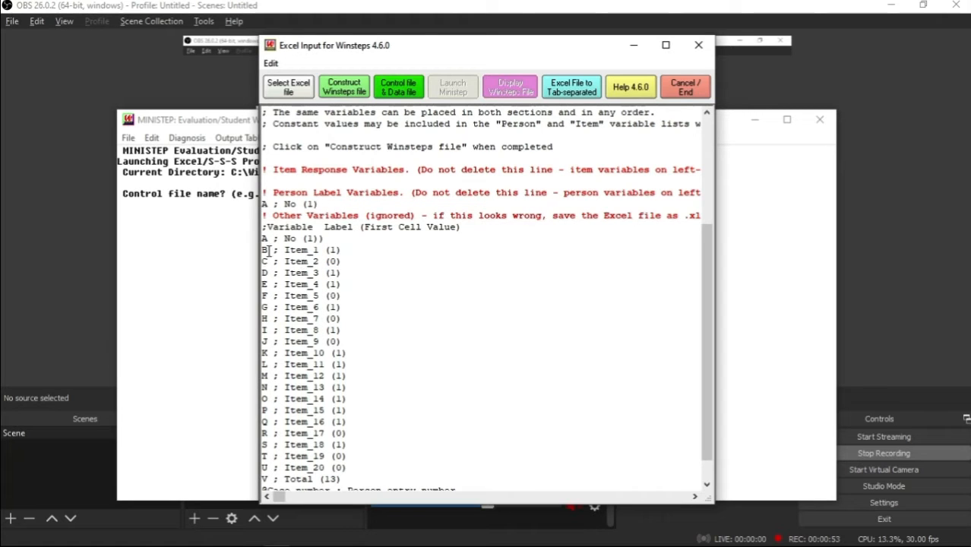
Step: Copy the variables Item_1 through Item_20 from Other Variables into the Item Response Variables section
{"action": "left_click_drag", "start_coordinate": [265, 249], "coordinate": [348, 442]}
{"action": "key", "text": "ctrl+c"}
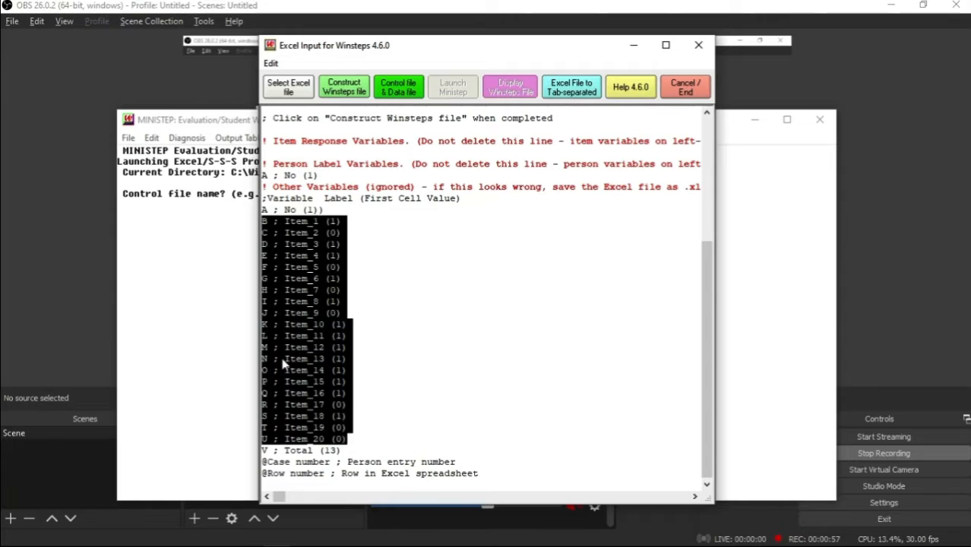
{"action": "right_click", "coordinate": [282, 361]}
{"action": "left_click", "coordinate": [340, 420]}
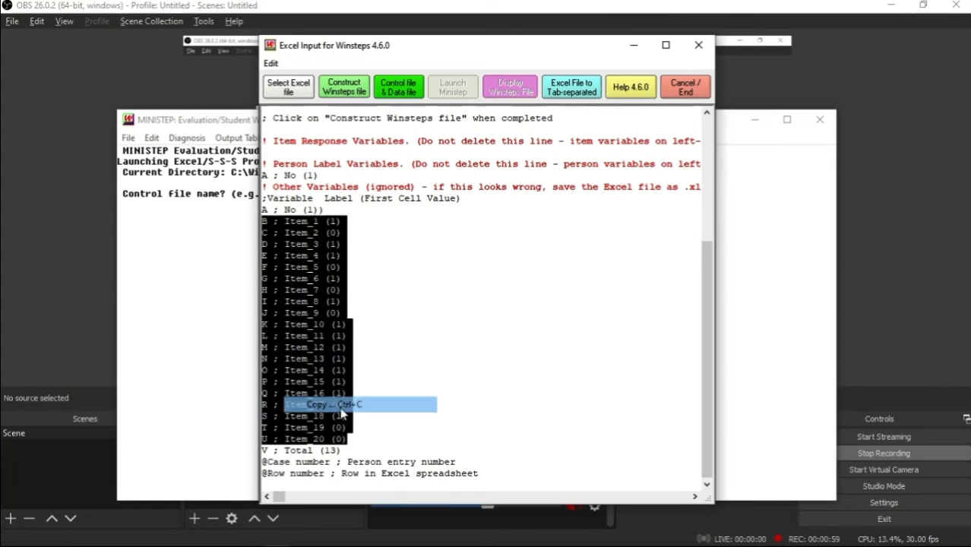
{"action": "right_click", "coordinate": [305, 154]}
{"action": "left_click", "coordinate": [346, 214]}
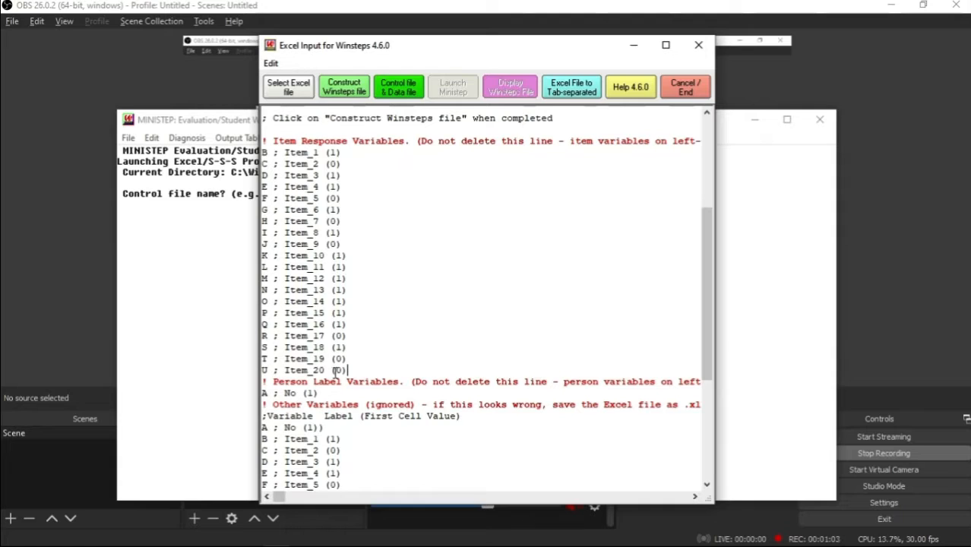
Step: Construct the Winsteps control and data file and save it as a text file named "tugas abilitas" plus the student's name
{"action": "left_click", "coordinate": [346, 84]}
{"action": "key", "text": "alt+Tab"}
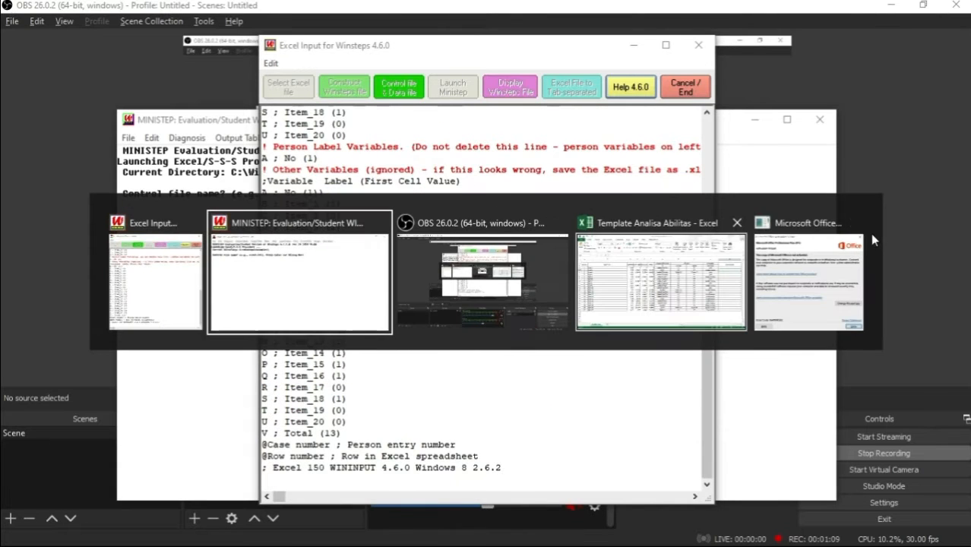
{"action": "left_click", "coordinate": [854, 221]}
{"action": "left_click", "coordinate": [353, 252]}
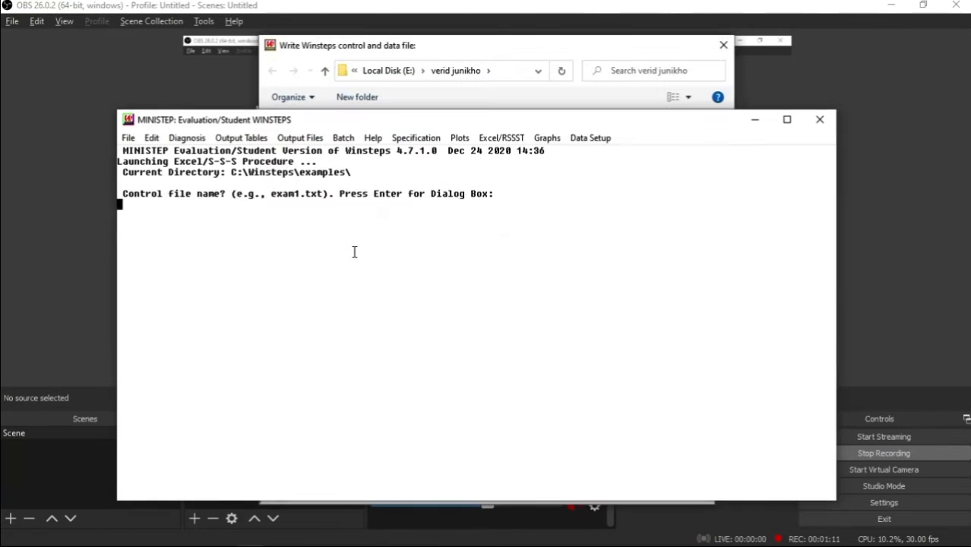
{"action": "left_click", "coordinate": [461, 50]}
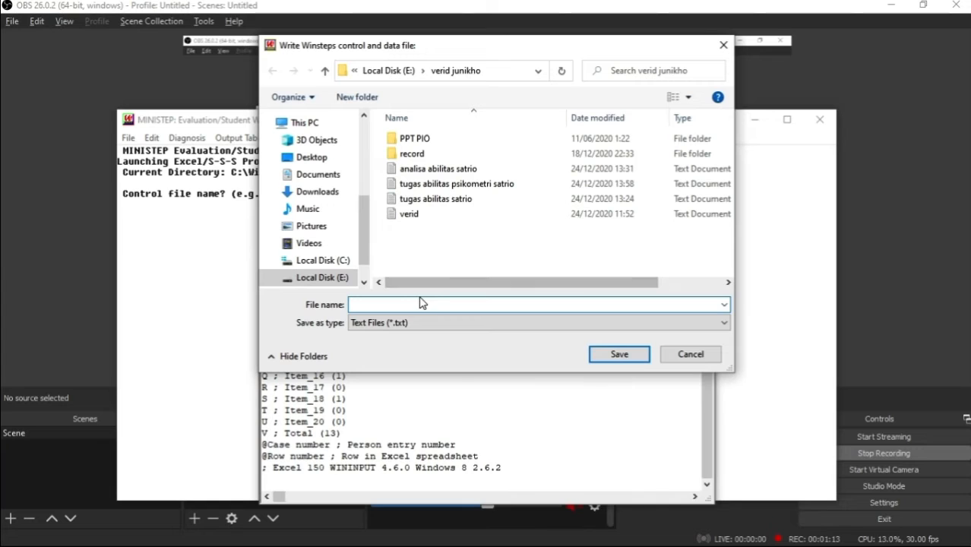
{"action": "type", "text": "tu"}
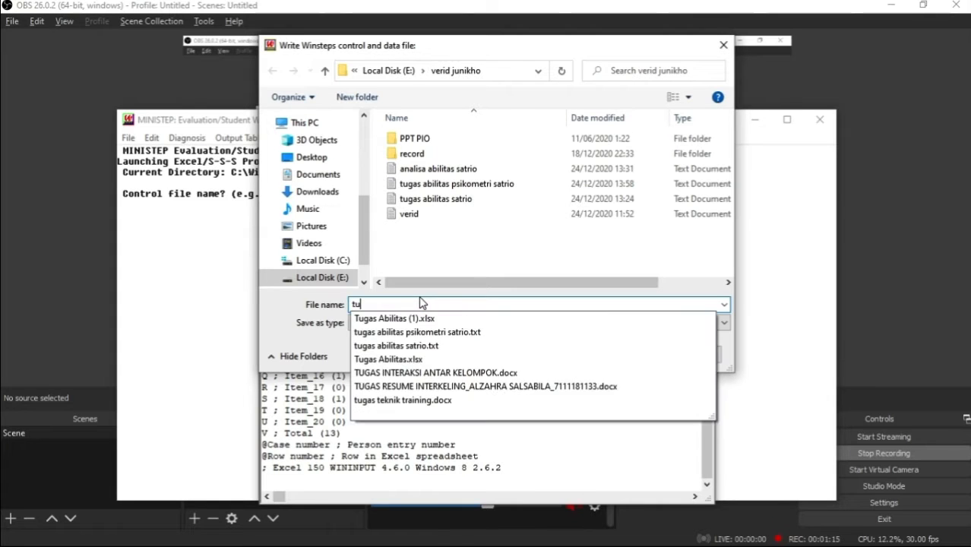
{"action": "type", "text": "gas a"}
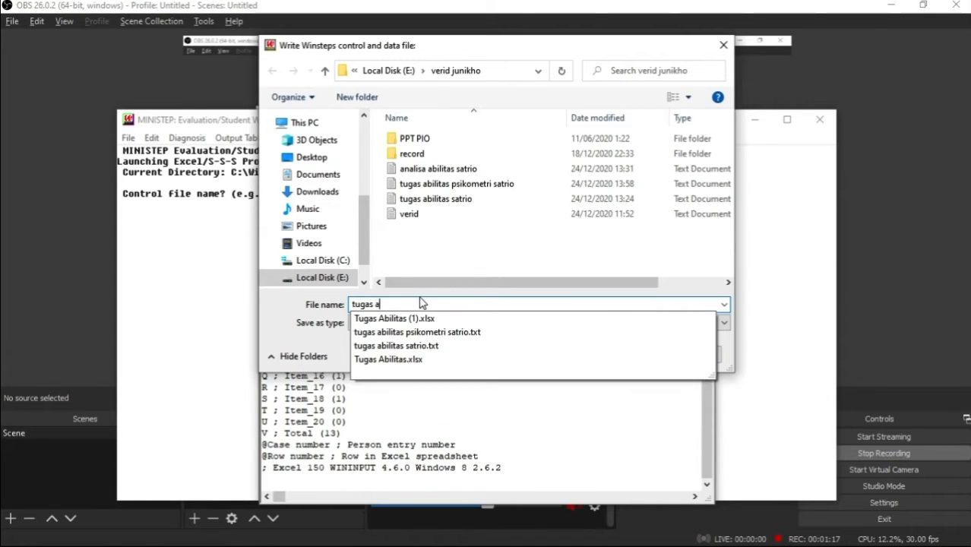
{"action": "type", "text": "bilitas "}
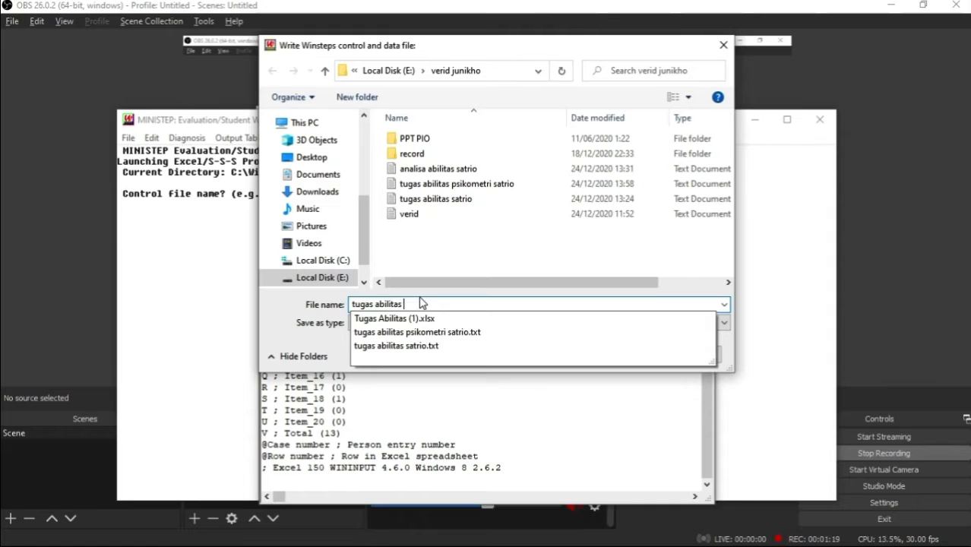
{"action": "type", "text": "alzahra"}
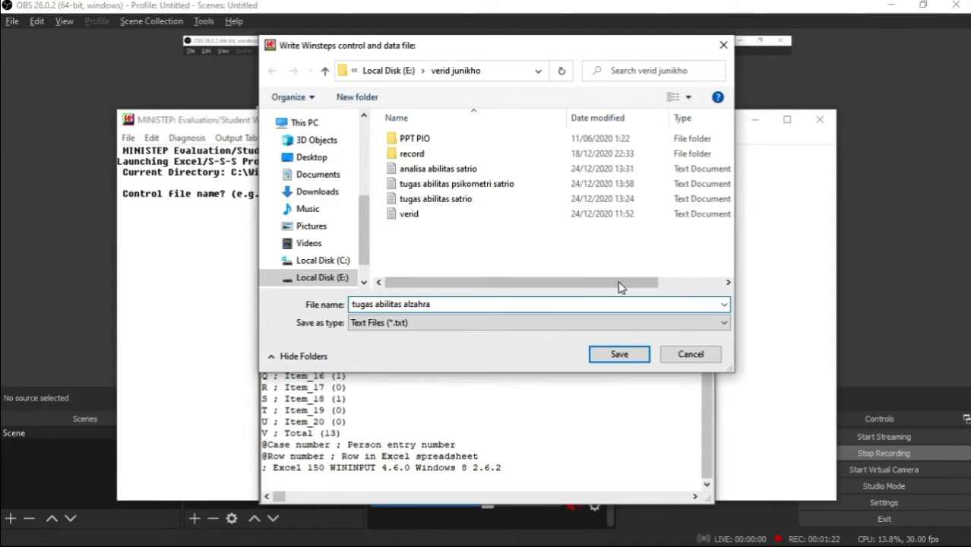
{"action": "left_click", "coordinate": [633, 354]}
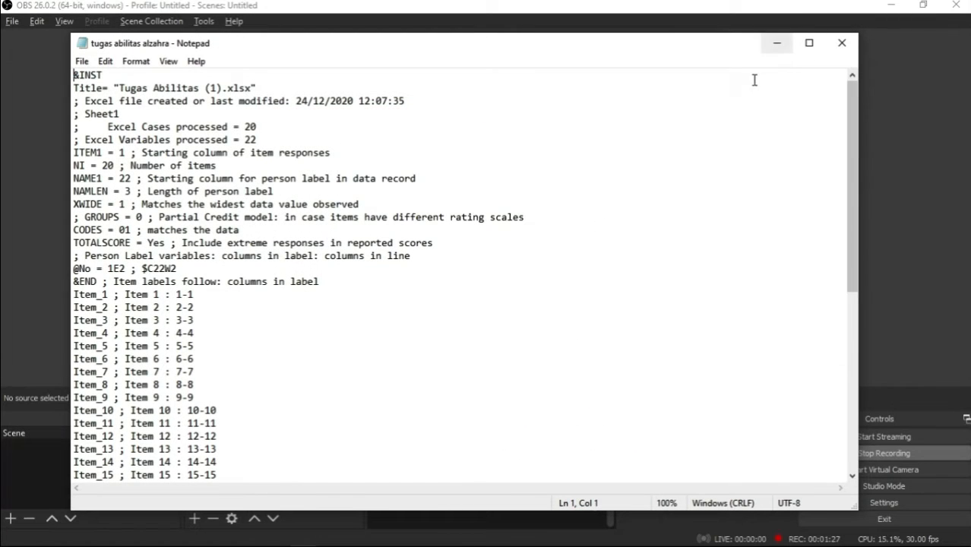
Step: Review the settings, item labels and response data in the generated control file, and minimize it and the Excel import window
{"action": "scroll", "coordinate": [738, 119], "scroll_direction": "down", "scroll_amount": 3}
{"action": "scroll", "coordinate": [737, 118], "scroll_direction": "down", "scroll_amount": 3}
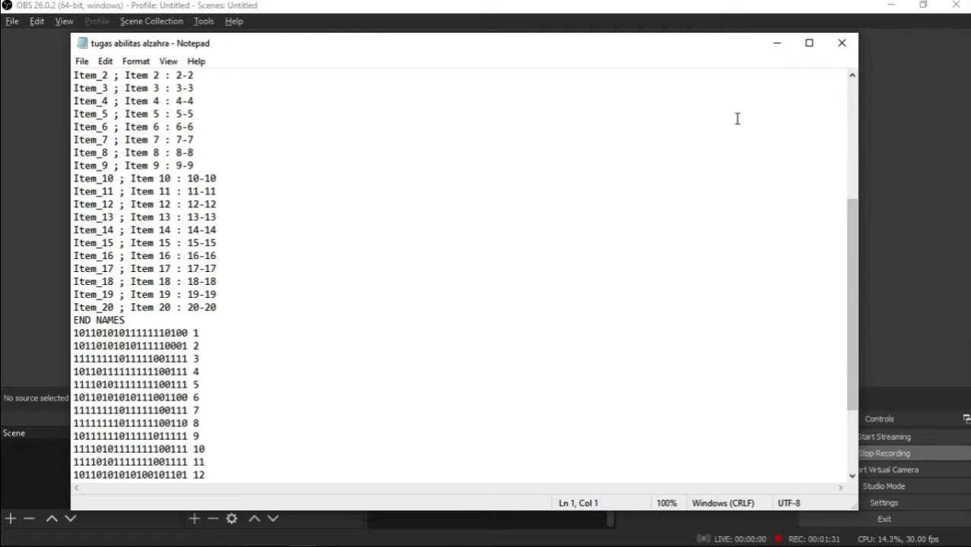
{"action": "scroll", "coordinate": [738, 119], "scroll_direction": "down", "scroll_amount": 1}
{"action": "scroll", "coordinate": [738, 119], "scroll_direction": "up", "scroll_amount": 4}
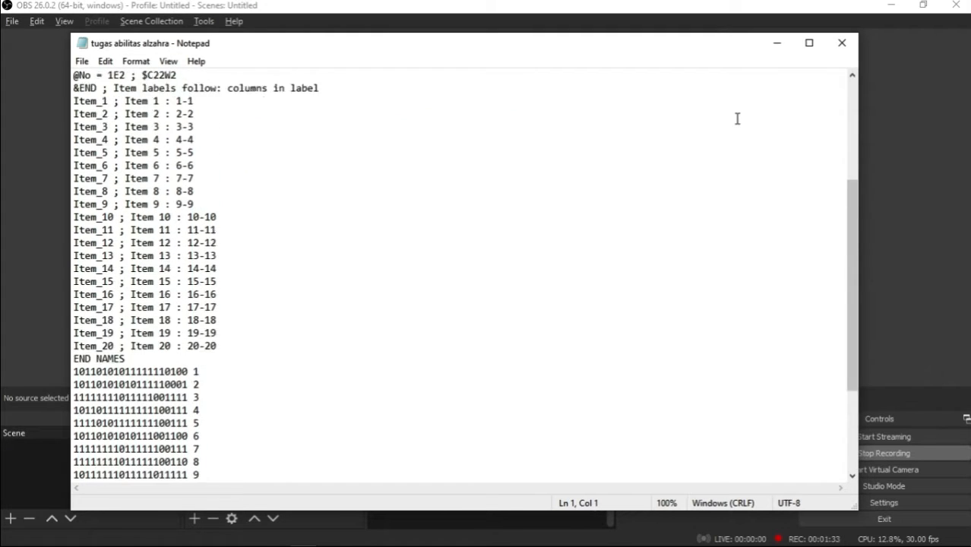
{"action": "scroll", "coordinate": [738, 118], "scroll_direction": "up", "scroll_amount": 3}
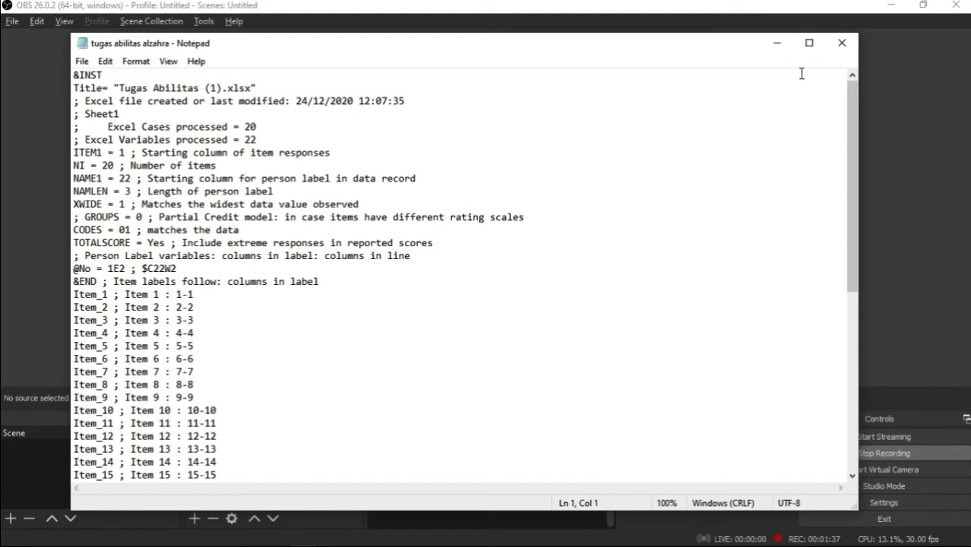
{"action": "left_click", "coordinate": [777, 42]}
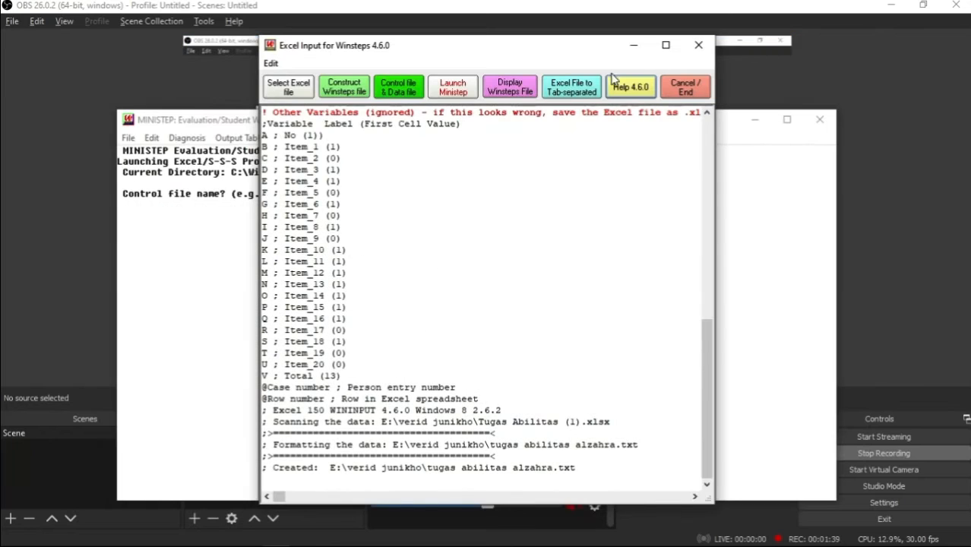
{"action": "left_click", "coordinate": [634, 45]}
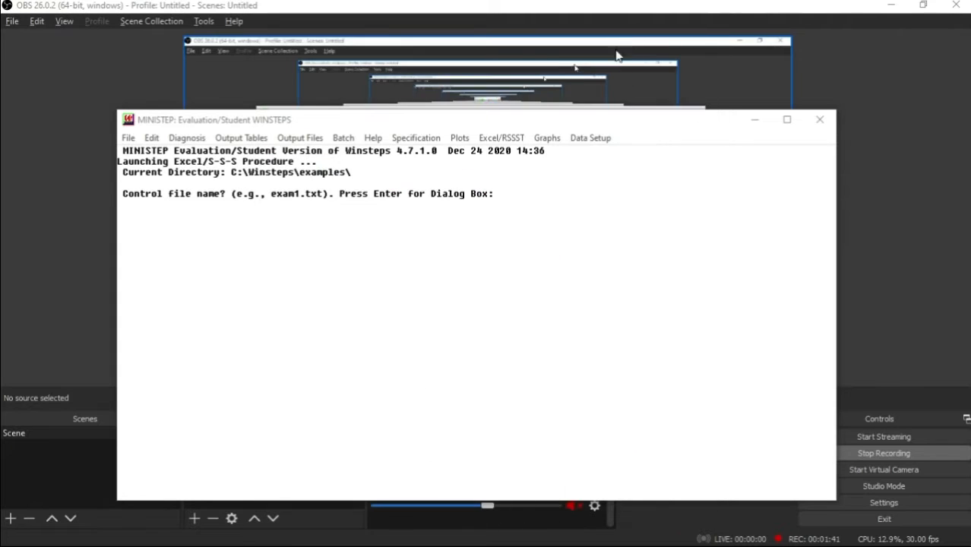
Step: Open the newly saved "tugas abilitas" text file bearing the student's name as the control file in Ministep
{"action": "left_click", "coordinate": [474, 211]}
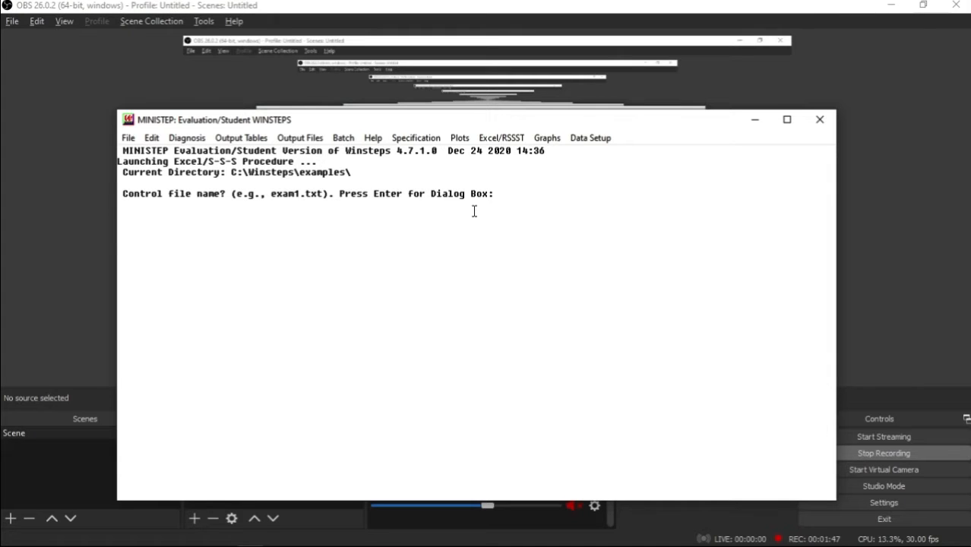
{"action": "key", "text": "Return"}
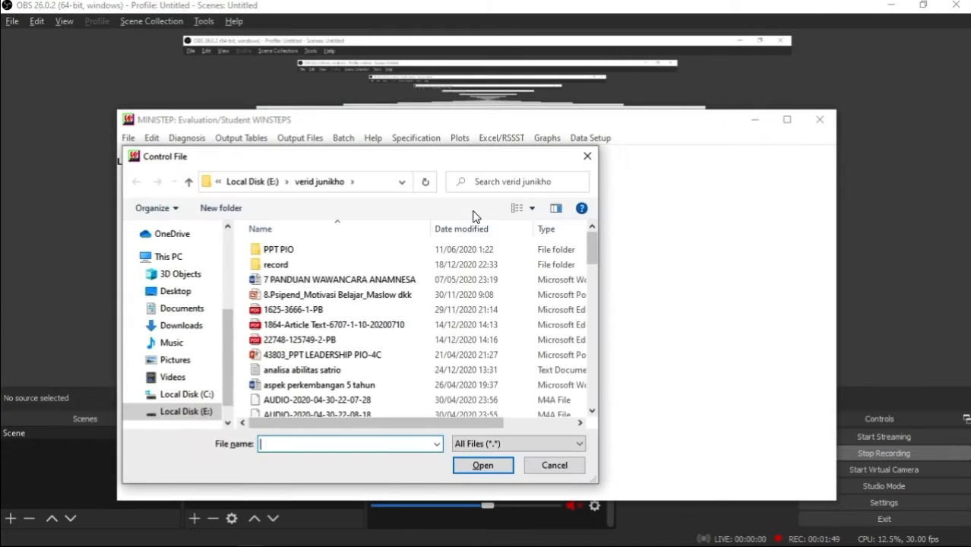
{"action": "scroll", "coordinate": [357, 335], "scroll_direction": "down", "scroll_amount": 2}
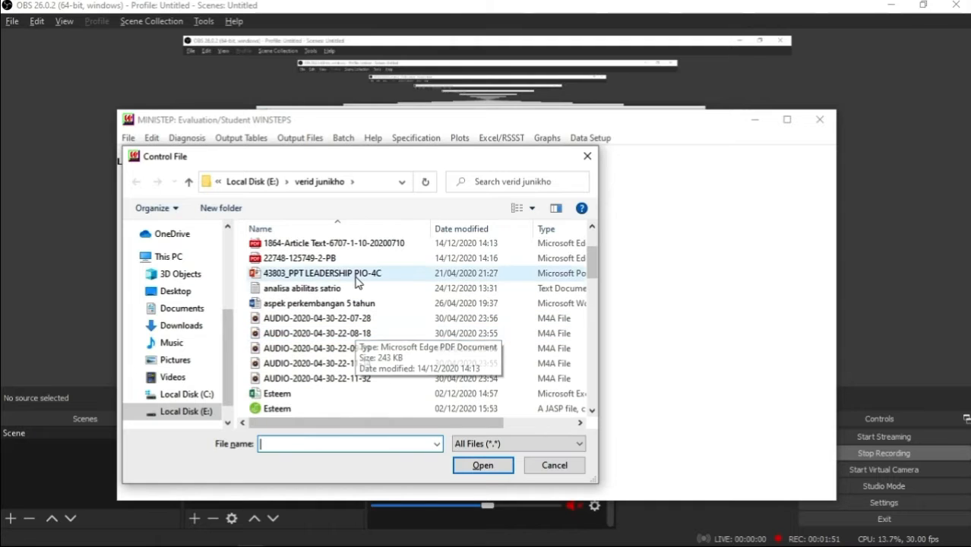
{"action": "scroll", "coordinate": [350, 301], "scroll_direction": "down", "scroll_amount": 4}
{"action": "scroll", "coordinate": [348, 298], "scroll_direction": "down", "scroll_amount": 5}
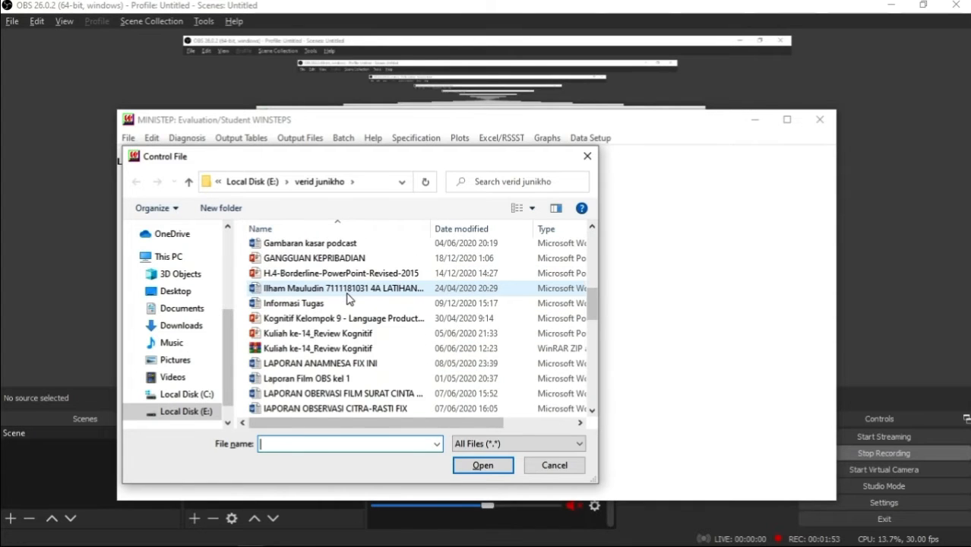
{"action": "scroll", "coordinate": [326, 407], "scroll_direction": "down", "scroll_amount": 6}
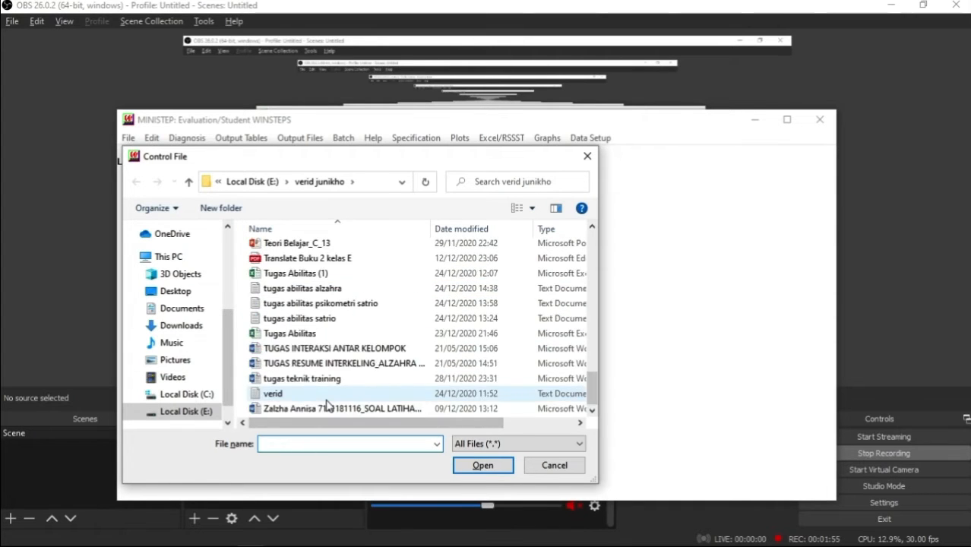
{"action": "left_click", "coordinate": [339, 291]}
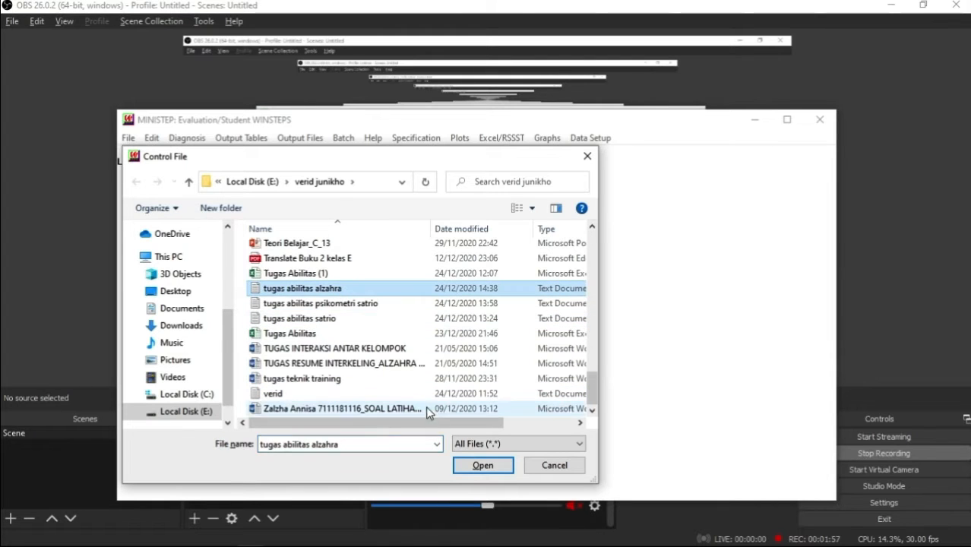
{"action": "left_click", "coordinate": [468, 464]}
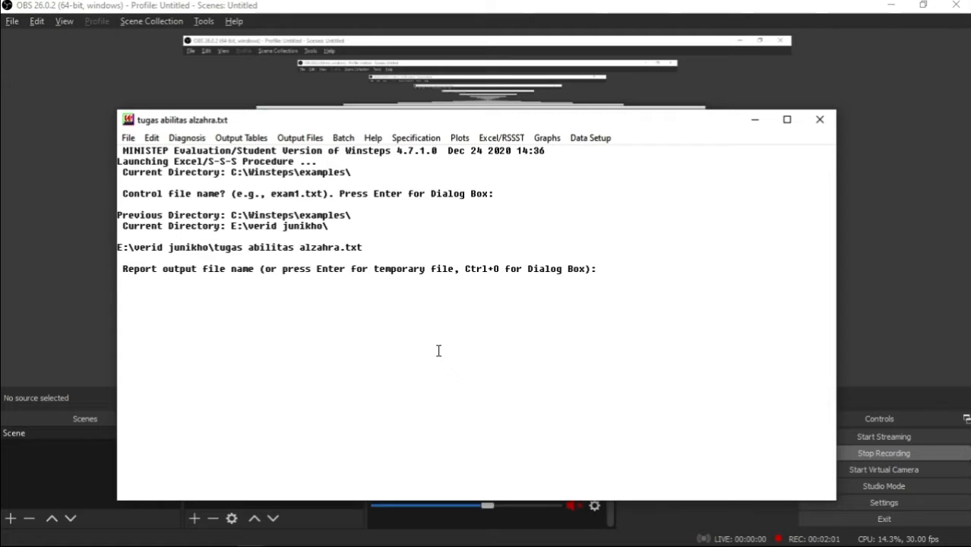
Step: Run the analysis with a temporary report output file and no extra specifications, and generate output table 3.1 Summary statistics
{"action": "key", "text": "Return"}
{"action": "key", "text": "Return"}
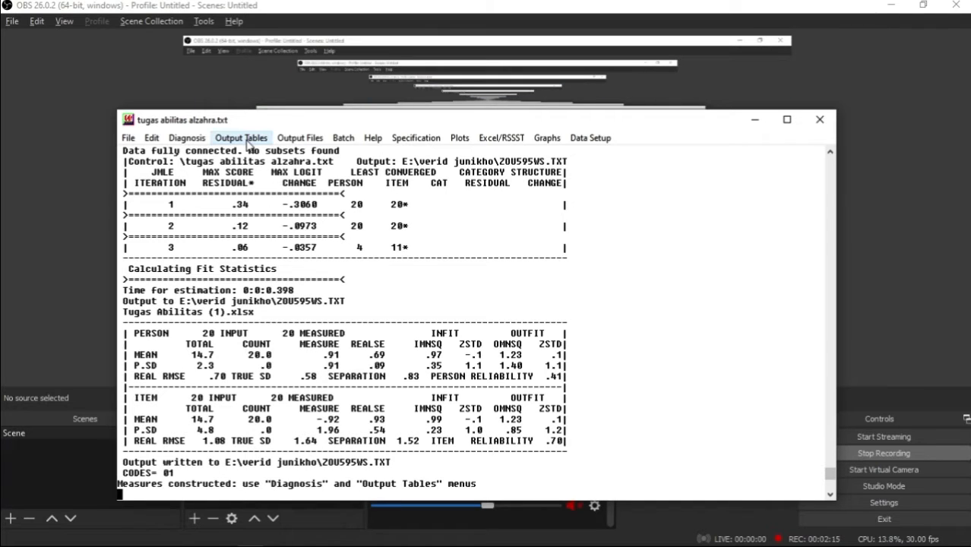
{"action": "left_click", "coordinate": [247, 139]}
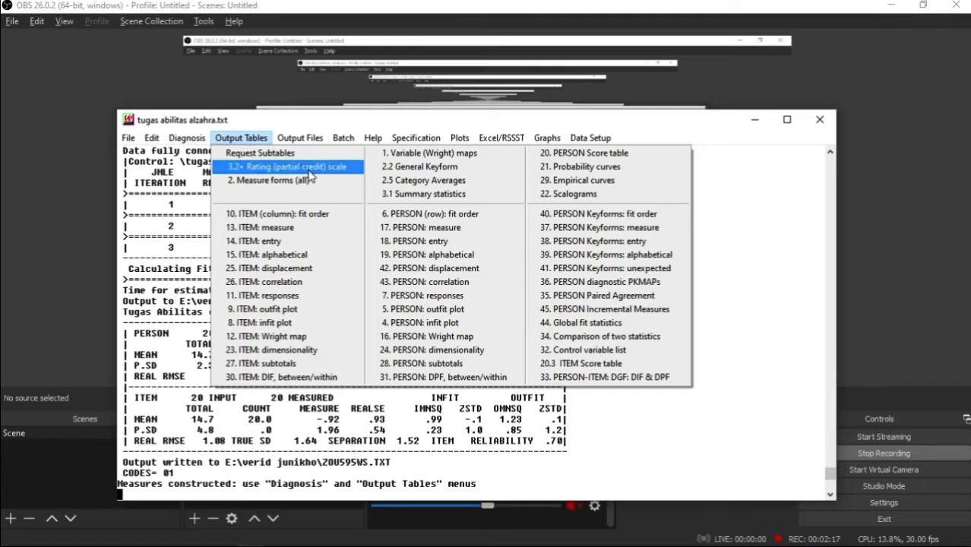
{"action": "left_click", "coordinate": [420, 197]}
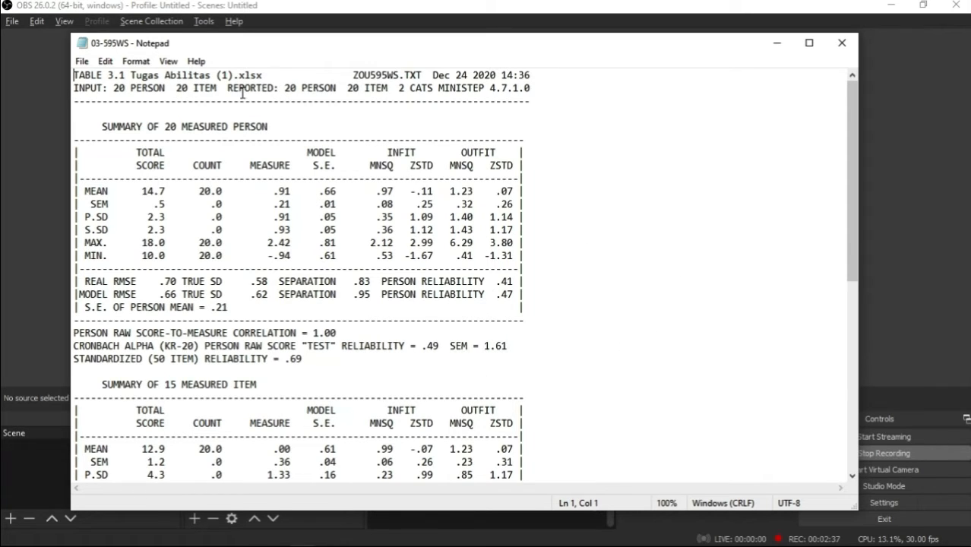
Step: Examine the input and reported person and item counts and the model person reliability in Table 3.1
{"action": "left_click_drag", "start_coordinate": [114, 88], "coordinate": [399, 89]}
{"action": "left_click", "coordinate": [644, 203]}
{"action": "left_click_drag", "start_coordinate": [380, 293], "coordinate": [520, 294]}
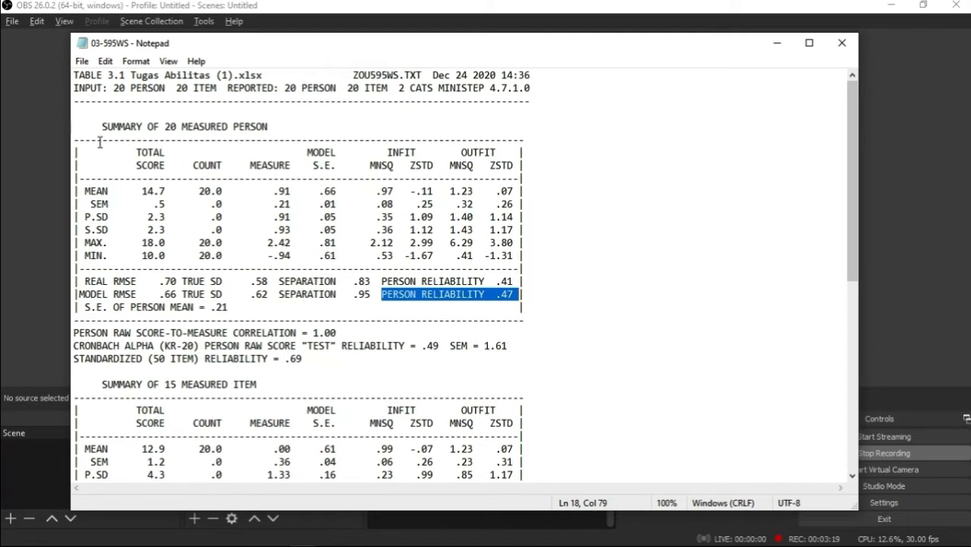
{"action": "left_click", "coordinate": [682, 256]}
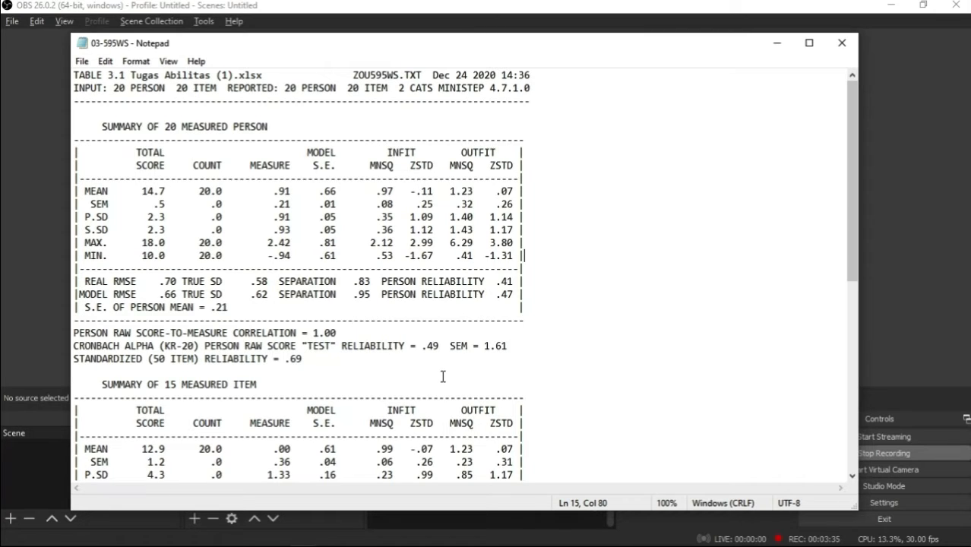
Step: Examine the heading of the first measured item summary and the maximum extreme score entry below it
{"action": "scroll", "coordinate": [719, 382], "scroll_direction": "down", "scroll_amount": 5}
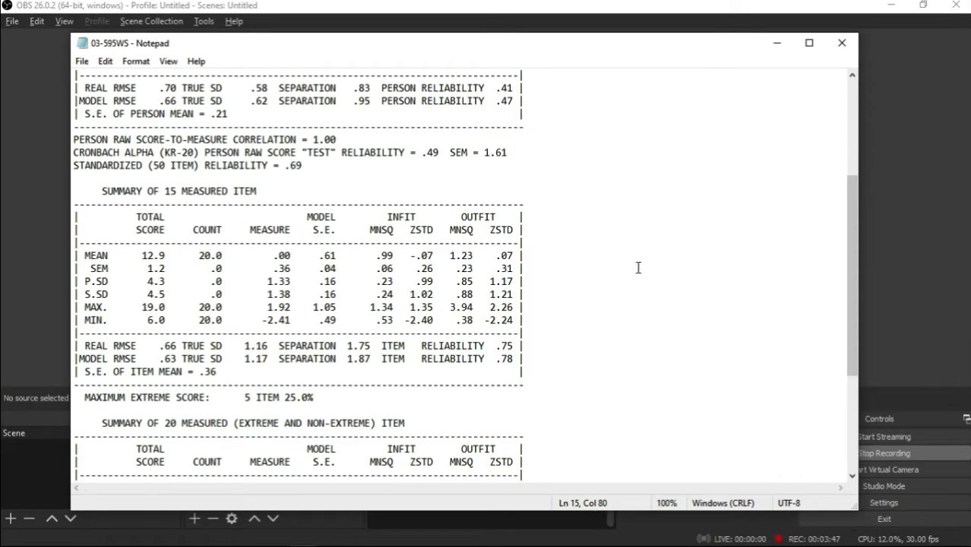
{"action": "left_click_drag", "start_coordinate": [95, 191], "coordinate": [288, 191]}
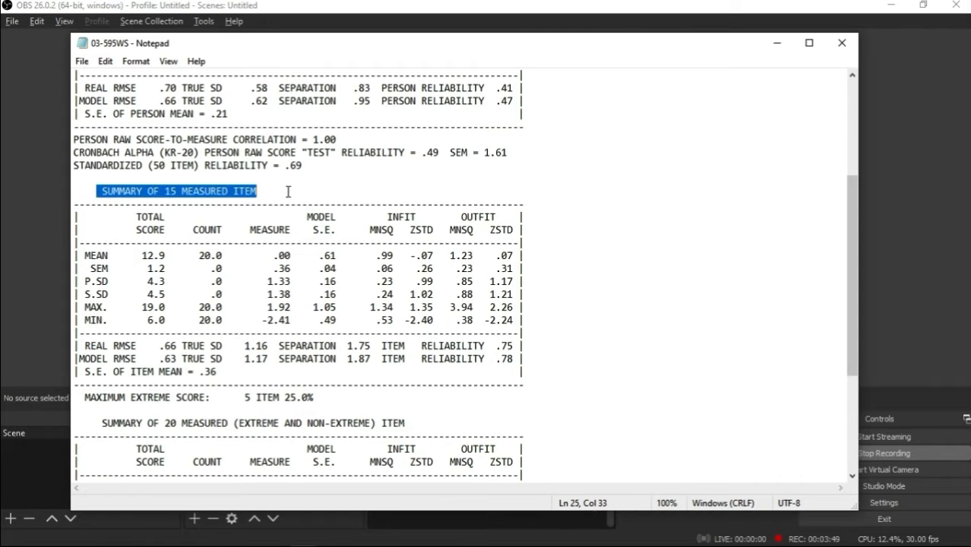
{"action": "left_click", "coordinate": [387, 193]}
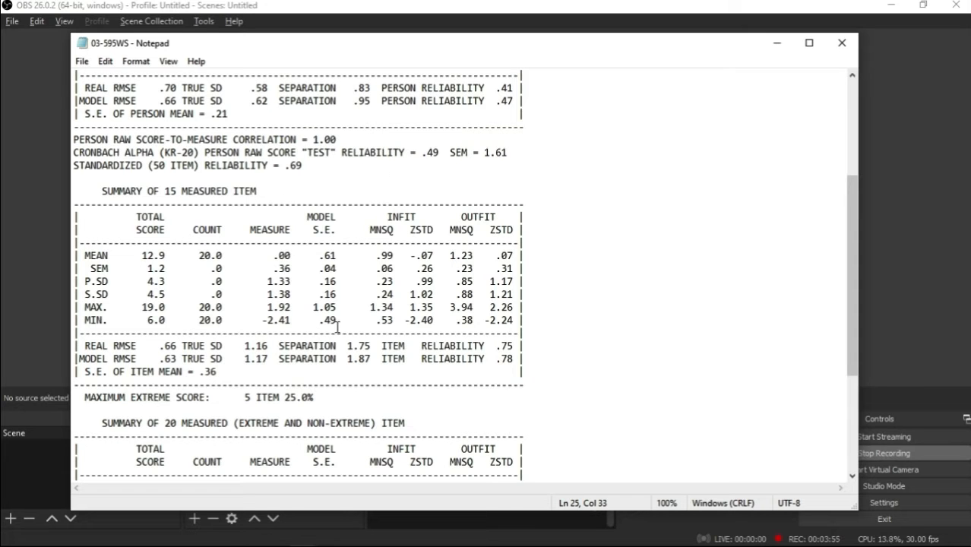
{"action": "scroll", "coordinate": [338, 327], "scroll_direction": "down", "scroll_amount": 2}
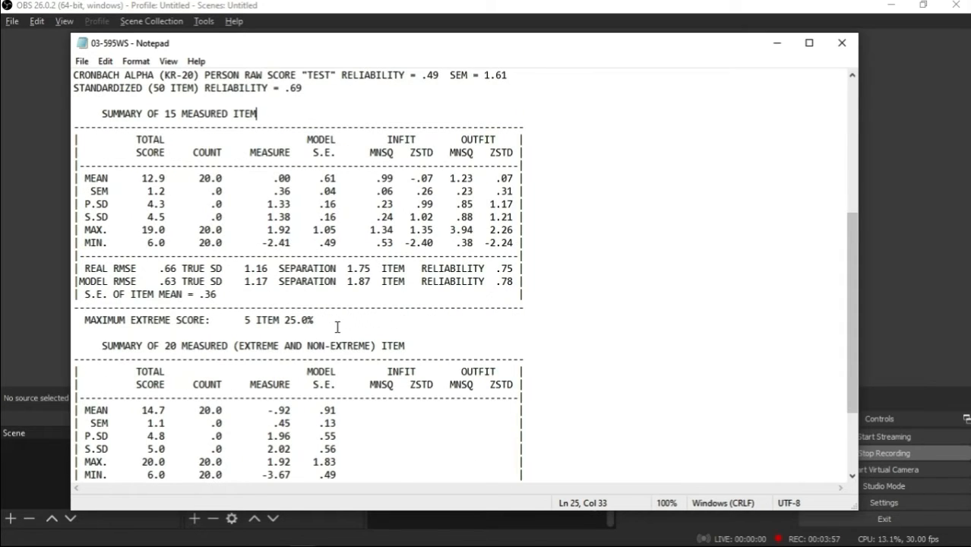
{"action": "scroll", "coordinate": [337, 327], "scroll_direction": "down", "scroll_amount": 1}
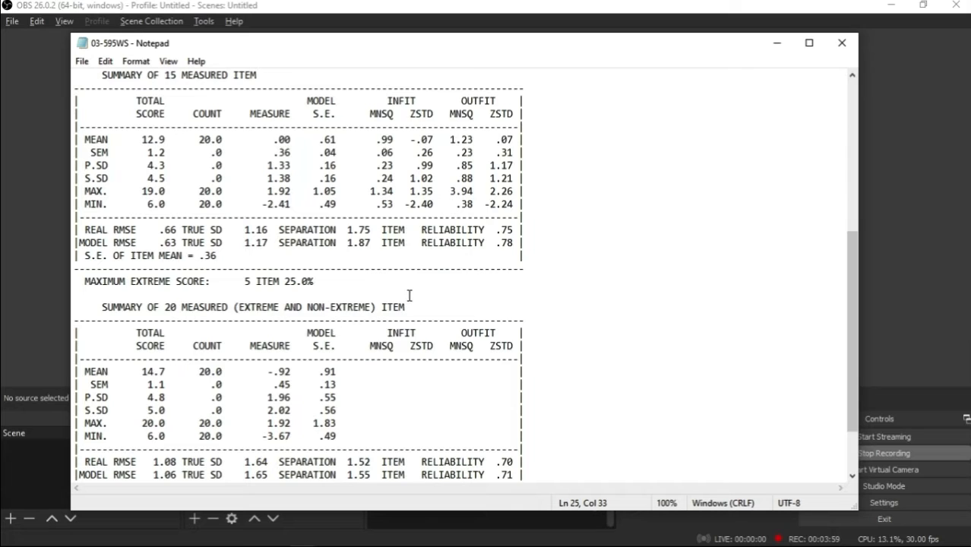
{"action": "left_click_drag", "start_coordinate": [319, 284], "coordinate": [241, 282]}
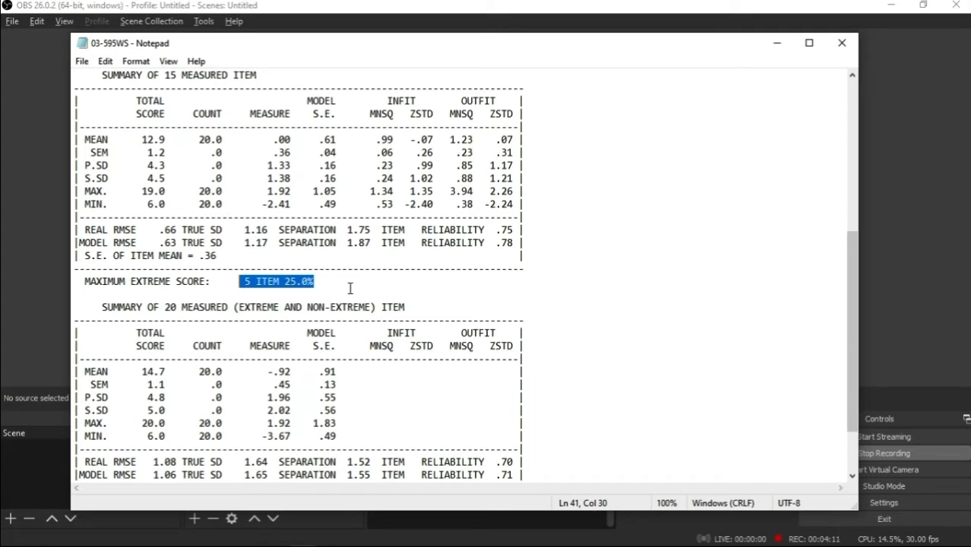
{"action": "left_click", "coordinate": [351, 287]}
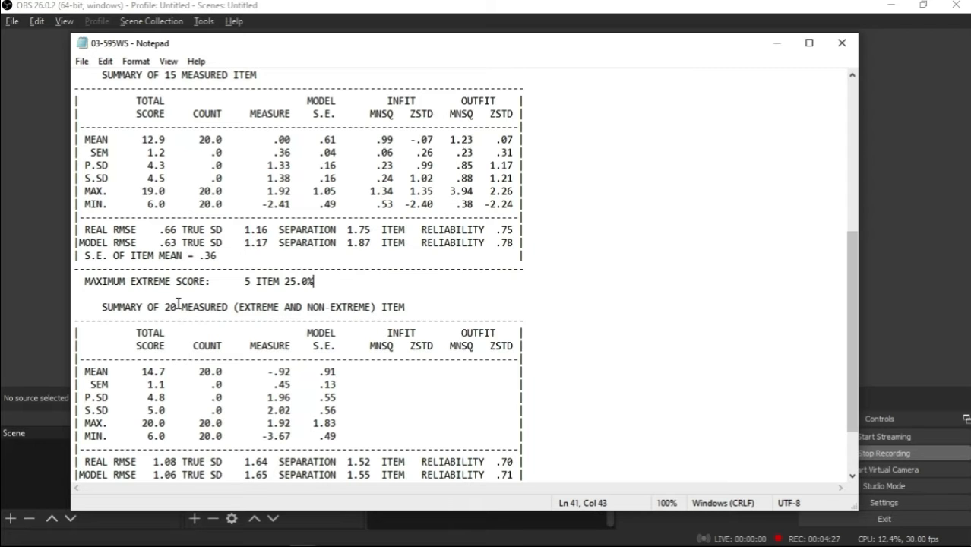
Step: Examine the extreme and non-extreme item summary, including its heading, model item reliability and mean count
{"action": "scroll", "coordinate": [201, 298], "scroll_direction": "down", "scroll_amount": 2}
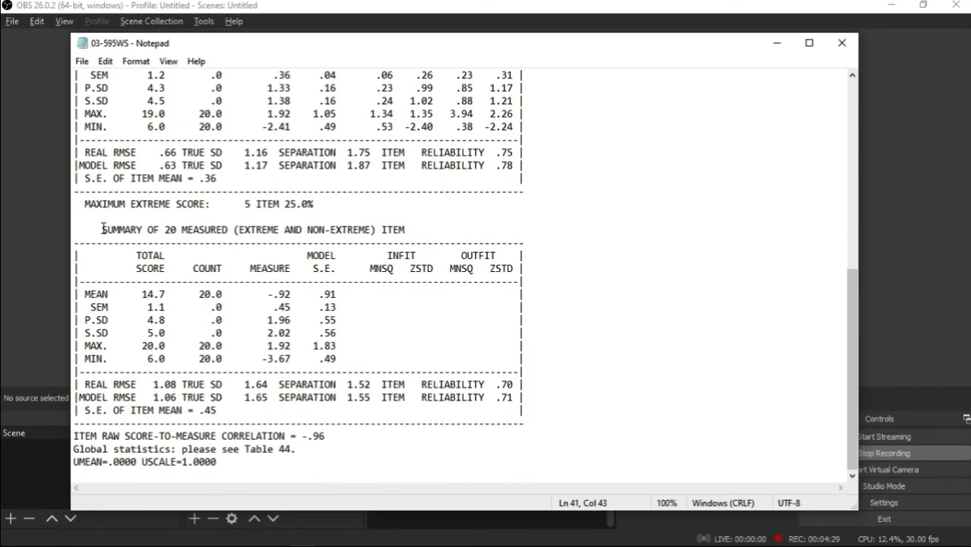
{"action": "left_click_drag", "start_coordinate": [113, 229], "coordinate": [230, 229]}
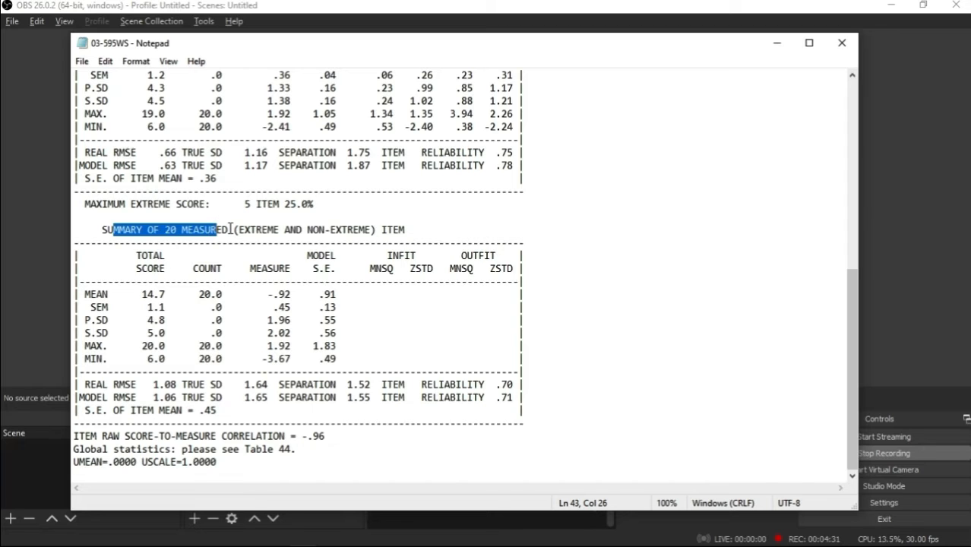
{"action": "left_click", "coordinate": [230, 229]}
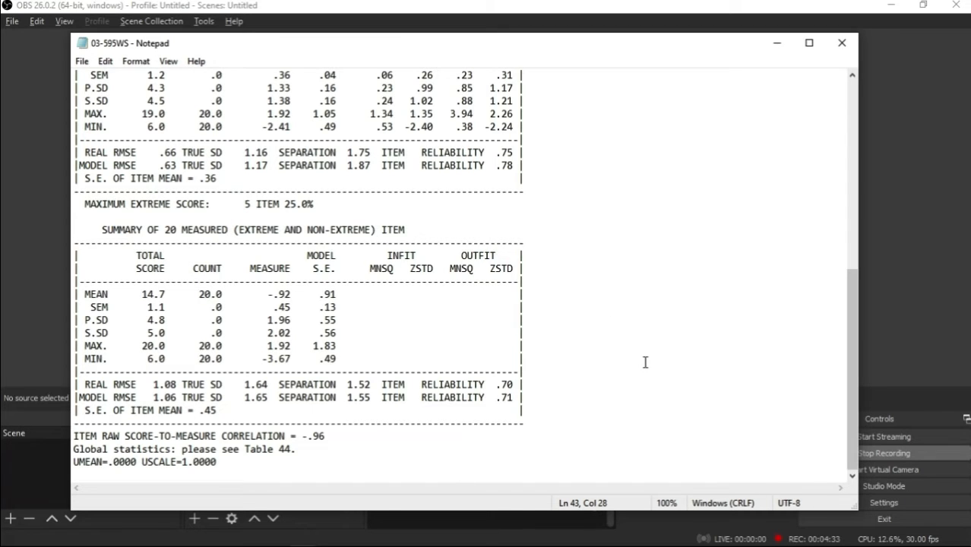
{"action": "scroll", "coordinate": [562, 349], "scroll_direction": "up", "scroll_amount": 2}
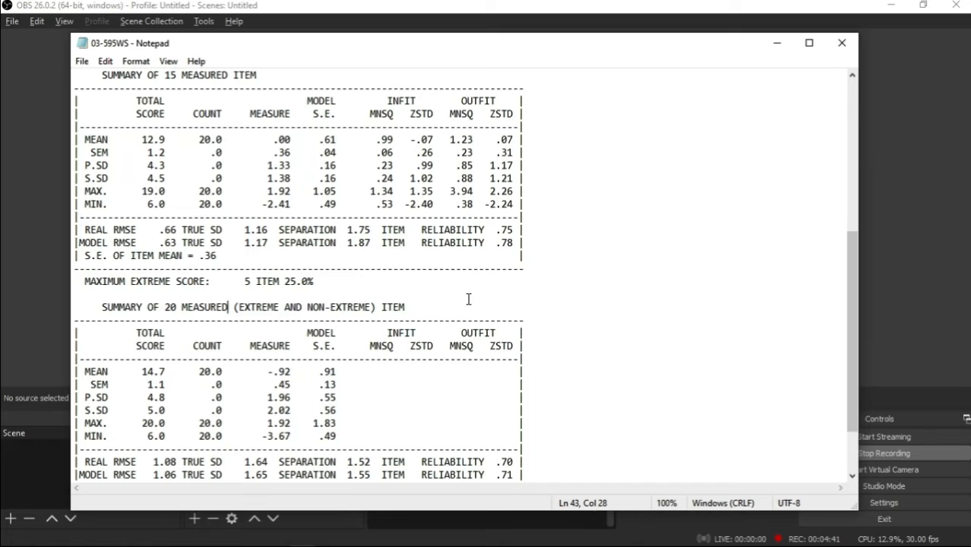
{"action": "scroll", "coordinate": [469, 299], "scroll_direction": "down", "scroll_amount": 2}
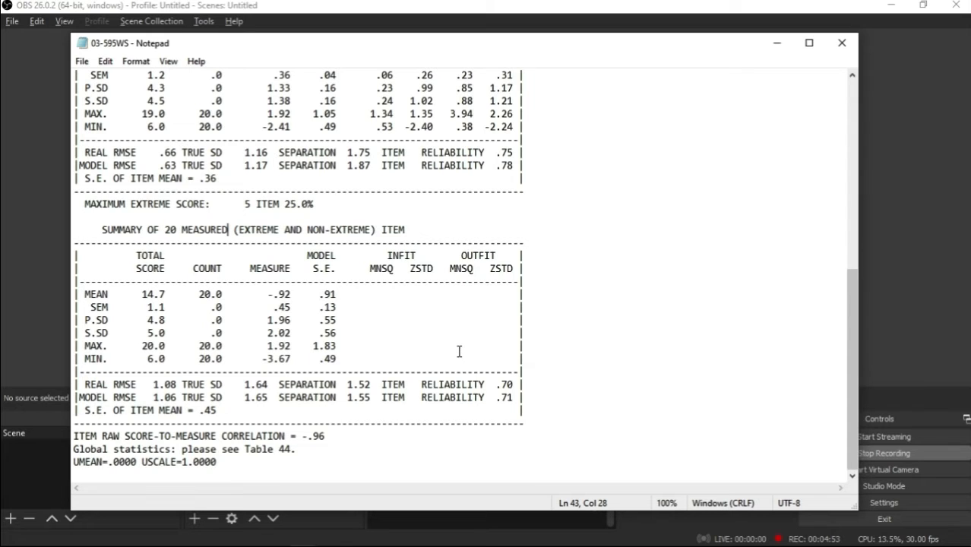
{"action": "left_click_drag", "start_coordinate": [421, 397], "coordinate": [514, 398]}
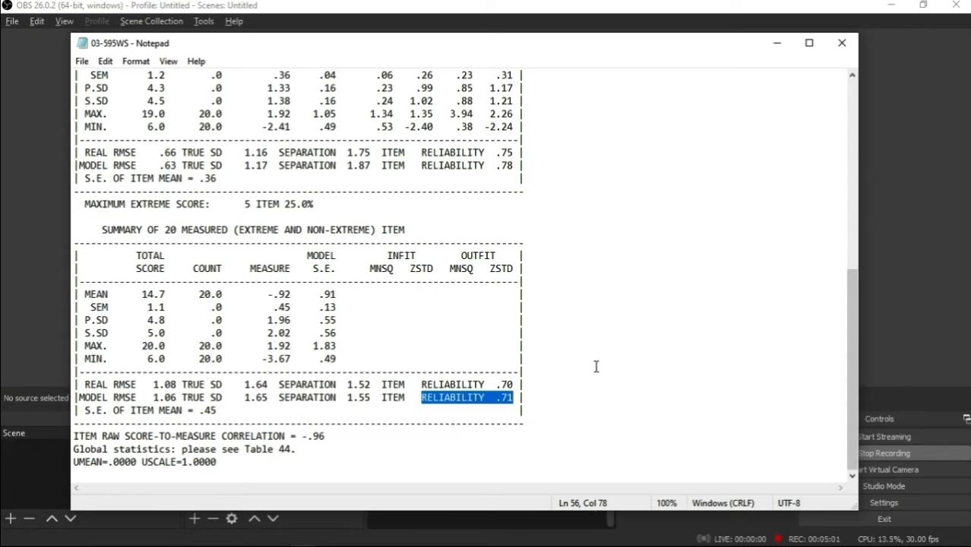
{"action": "left_click", "coordinate": [558, 386]}
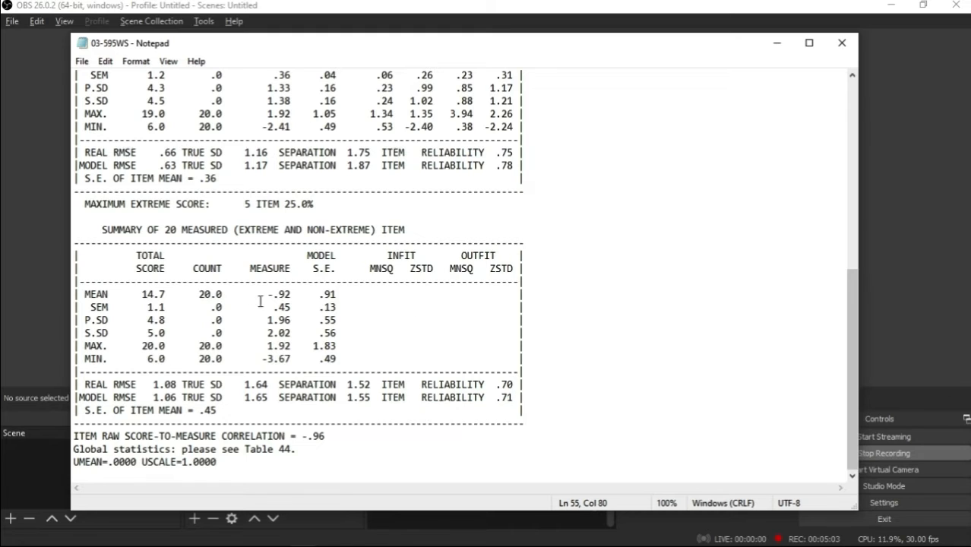
{"action": "triple_click", "coordinate": [170, 229]}
{"action": "left_click", "coordinate": [566, 331]}
{"action": "left_click_drag", "start_coordinate": [199, 294], "coordinate": [240, 296]}
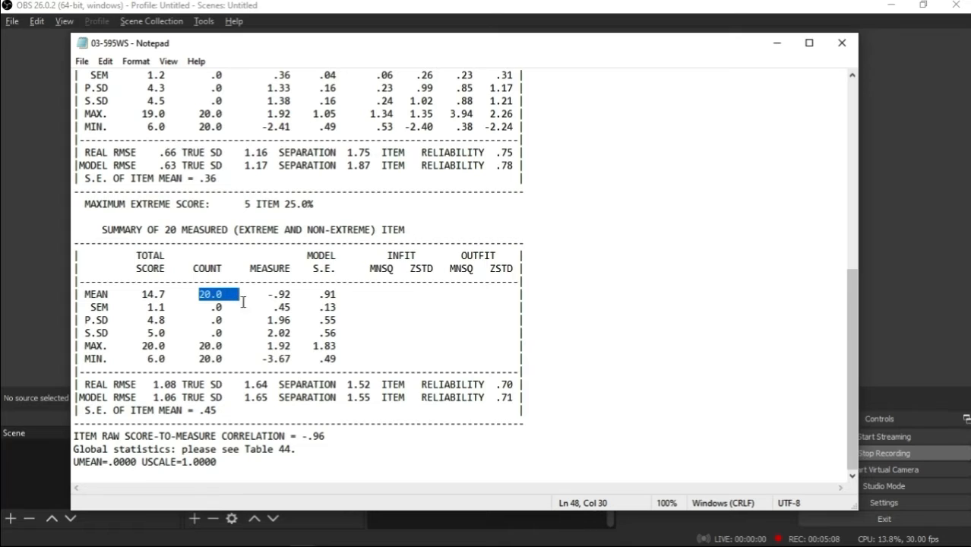
{"action": "left_click", "coordinate": [556, 356]}
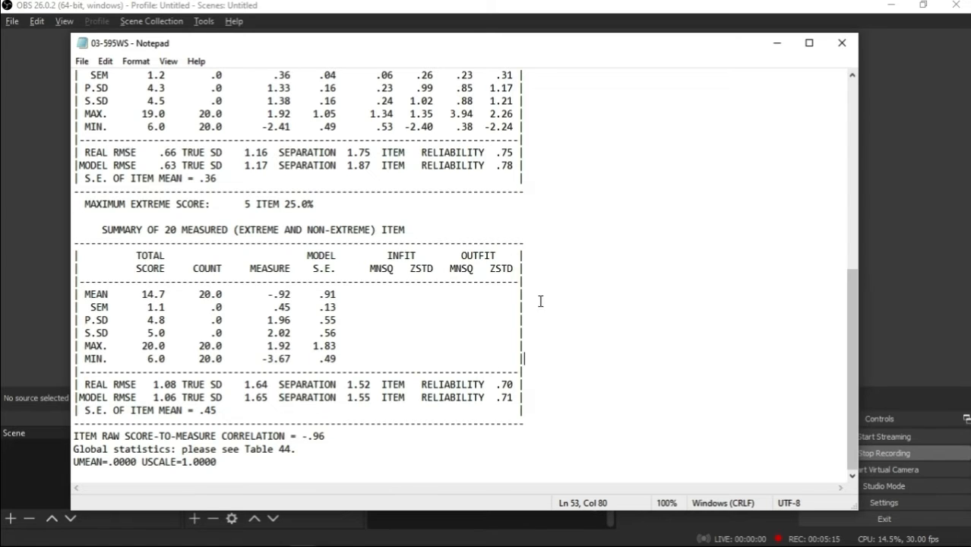
Step: Check the model item reliability in the item summary that excludes extreme items
{"action": "scroll", "coordinate": [442, 202], "scroll_direction": "up", "scroll_amount": 1}
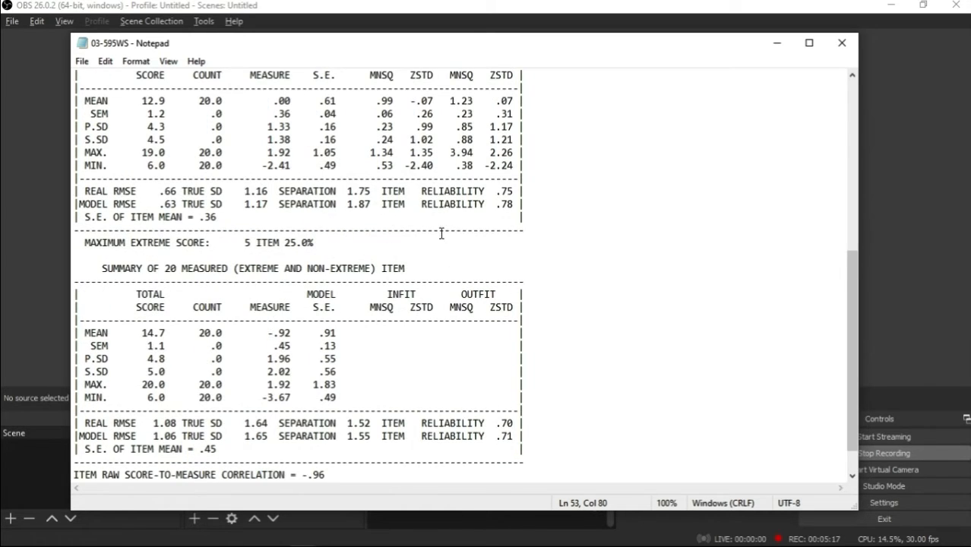
{"action": "scroll", "coordinate": [434, 246], "scroll_direction": "up", "scroll_amount": 1}
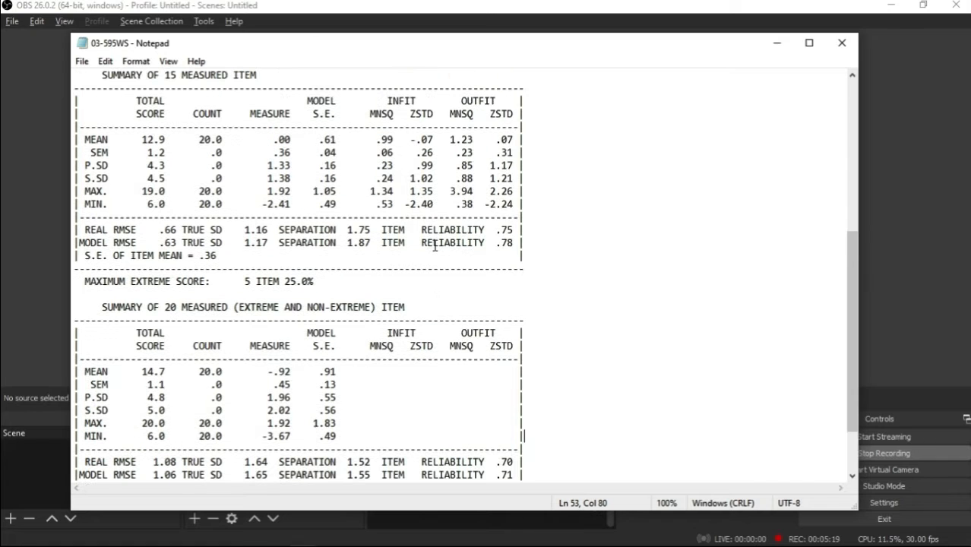
{"action": "left_click_drag", "start_coordinate": [422, 242], "coordinate": [514, 242]}
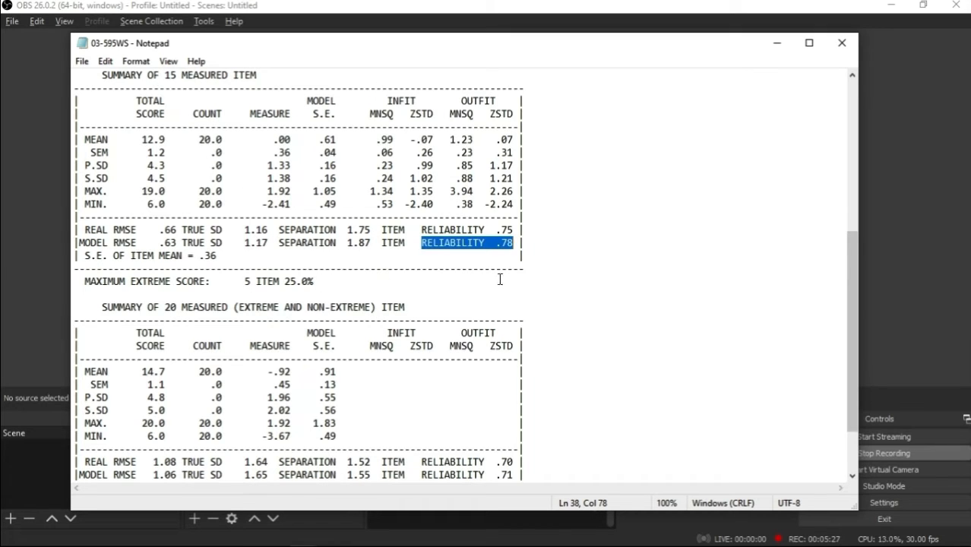
{"action": "left_click", "coordinate": [542, 266]}
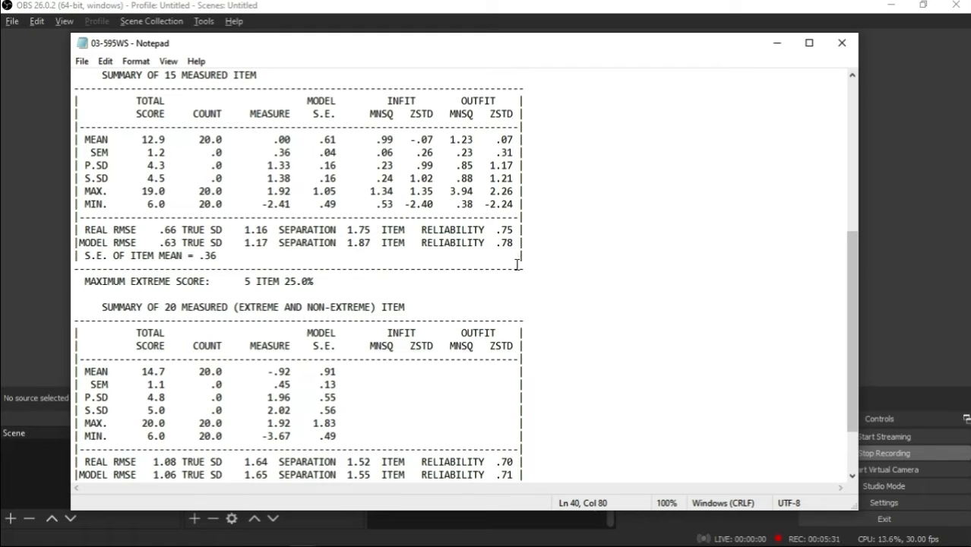
Step: Compare the two item summaries, and examine the Cronbach Alpha (KR-20) person raw score reliability line below the person summary
{"action": "scroll", "coordinate": [517, 266], "scroll_direction": "down", "scroll_amount": 2}
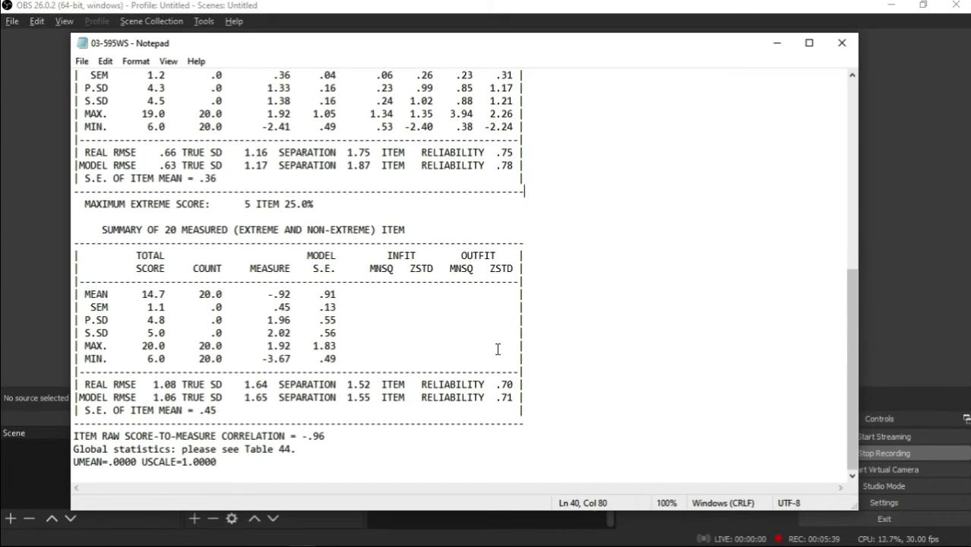
{"action": "scroll", "coordinate": [497, 349], "scroll_direction": "up", "scroll_amount": 1}
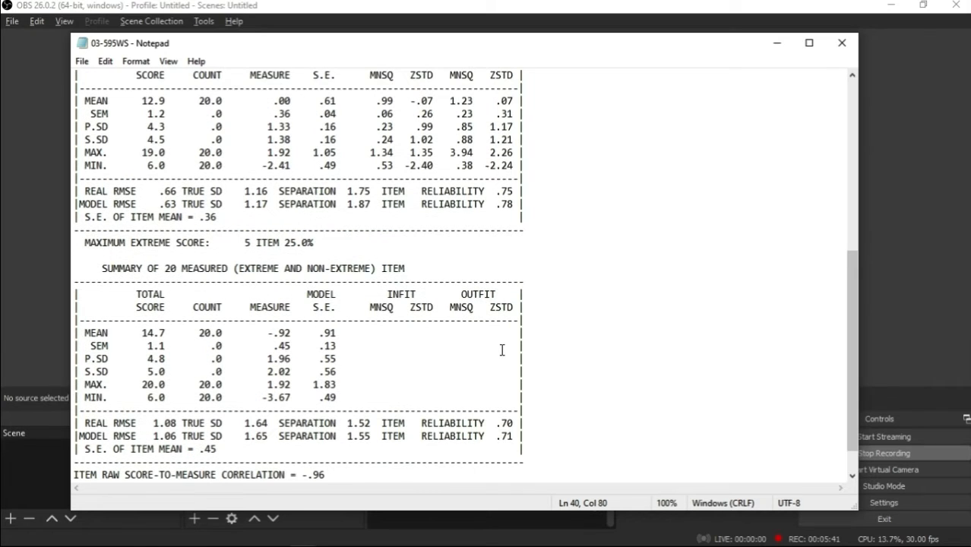
{"action": "scroll", "coordinate": [501, 351], "scroll_direction": "up", "scroll_amount": 1}
{"action": "scroll", "coordinate": [501, 350], "scroll_direction": "up", "scroll_amount": 1}
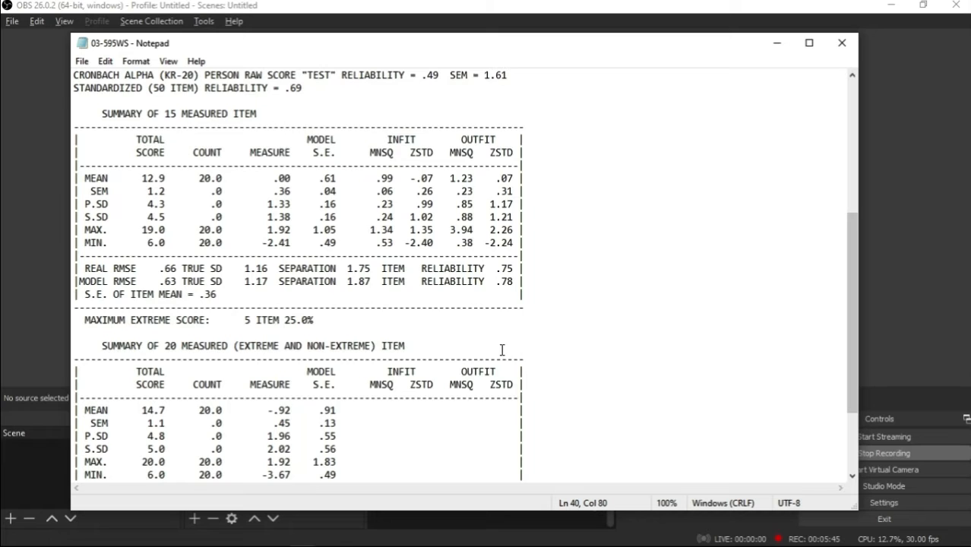
{"action": "scroll", "coordinate": [502, 350], "scroll_direction": "up", "scroll_amount": 2}
{"action": "scroll", "coordinate": [98, 175], "scroll_direction": "up", "scroll_amount": 5}
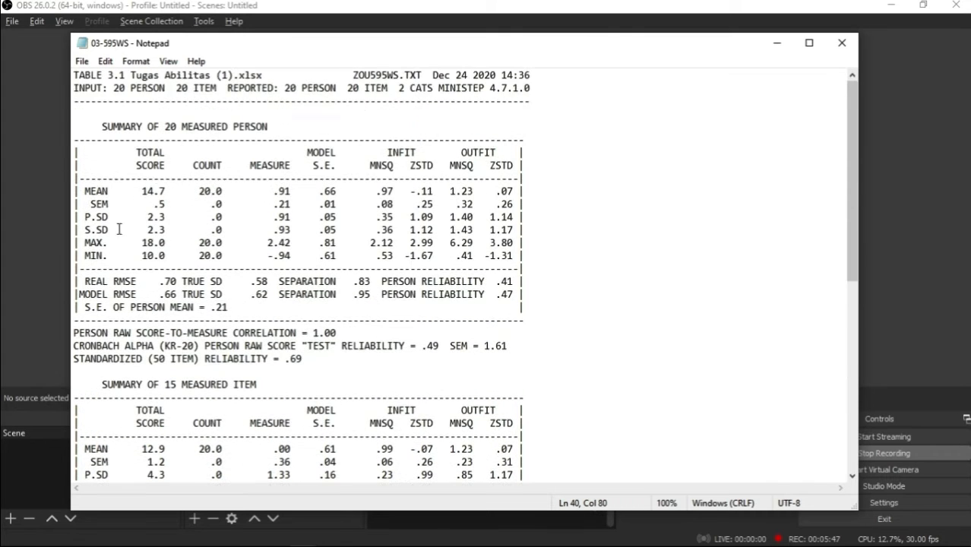
{"action": "left_click_drag", "start_coordinate": [76, 347], "coordinate": [439, 346]}
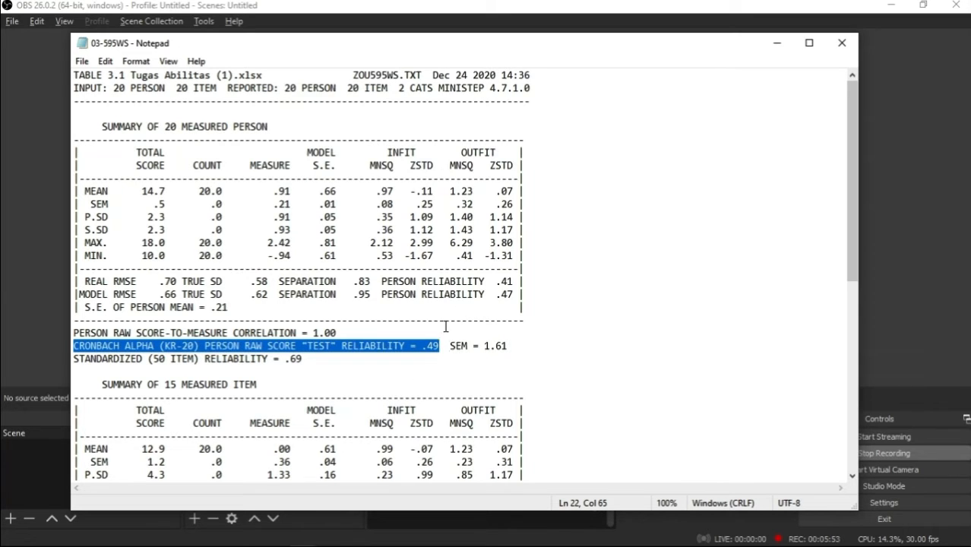
{"action": "left_click", "coordinate": [467, 382]}
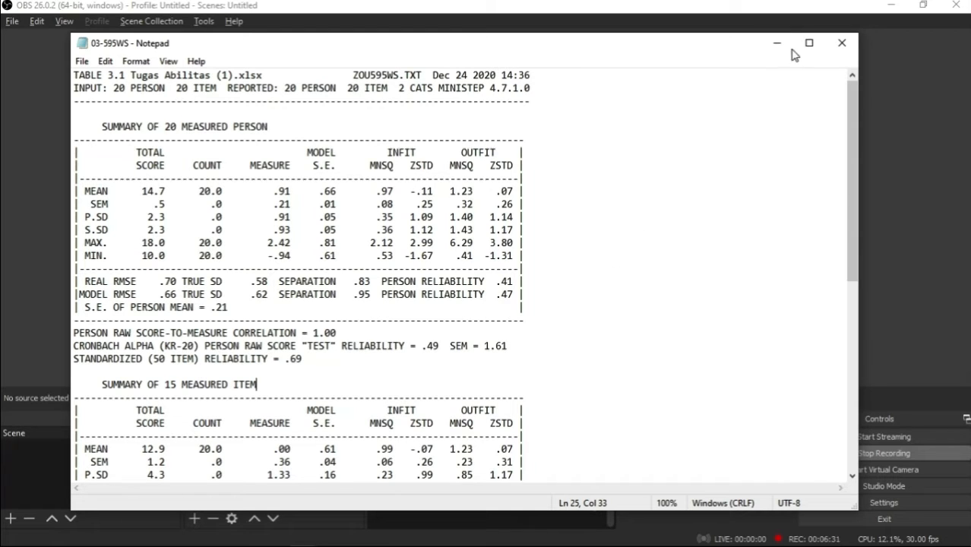
Step: Switch to the Ministep analysis window and open the output specifications for the ITEM File IFILE=
{"action": "key", "text": "alt+Tab"}
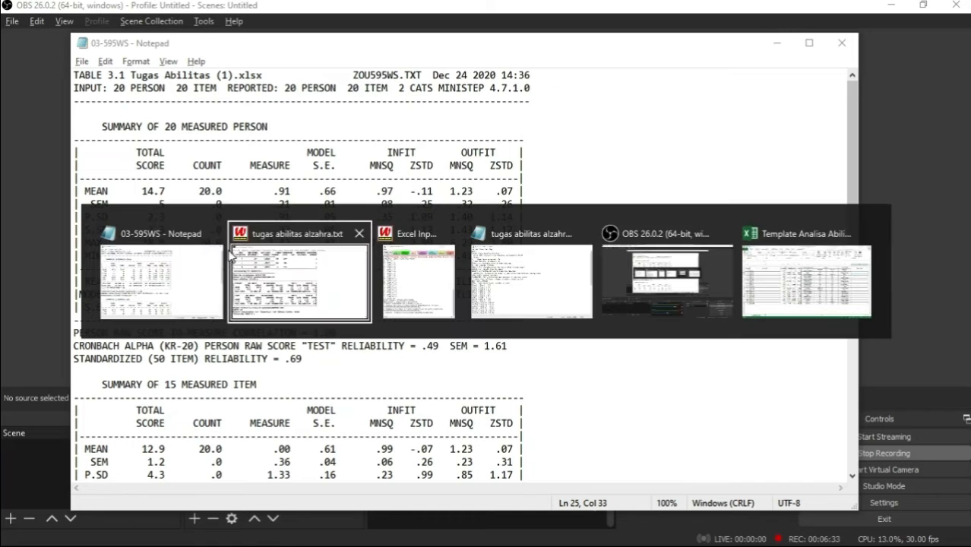
{"action": "left_click", "coordinate": [217, 255]}
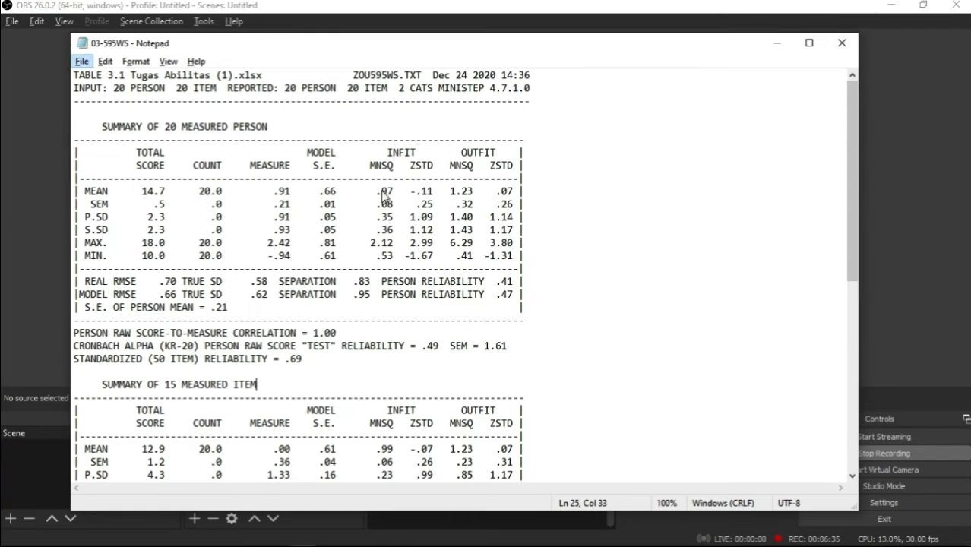
{"action": "key", "text": "alt+Tab"}
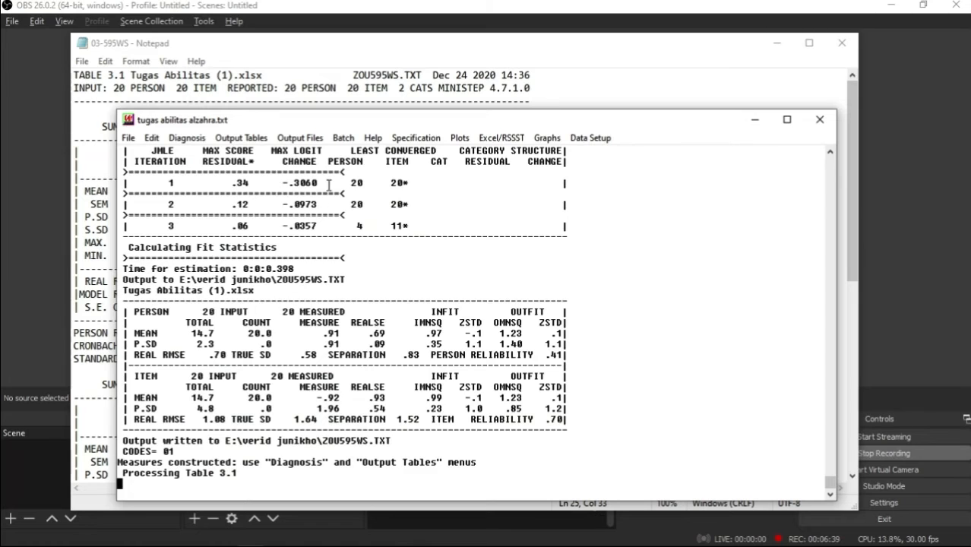
{"action": "left_click", "coordinate": [289, 141]}
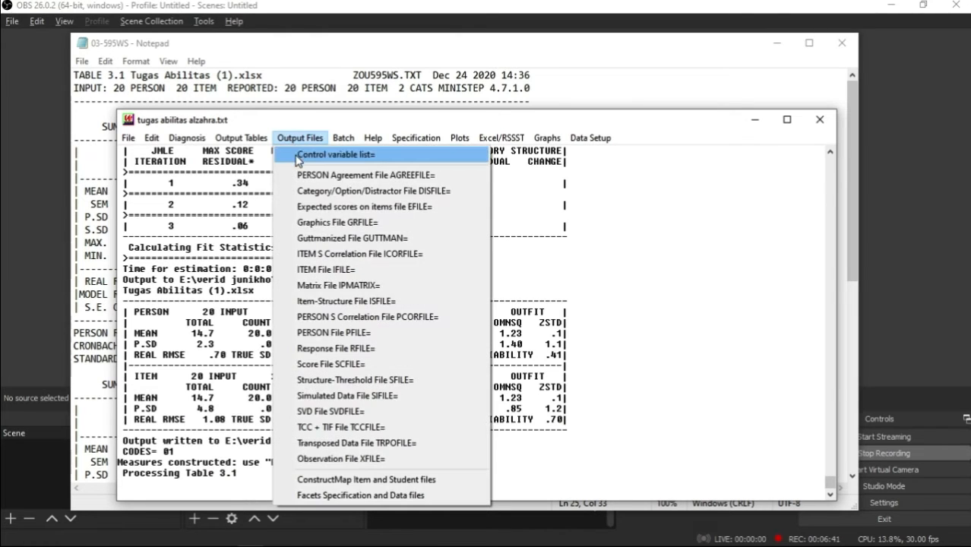
{"action": "left_click", "coordinate": [305, 271]}
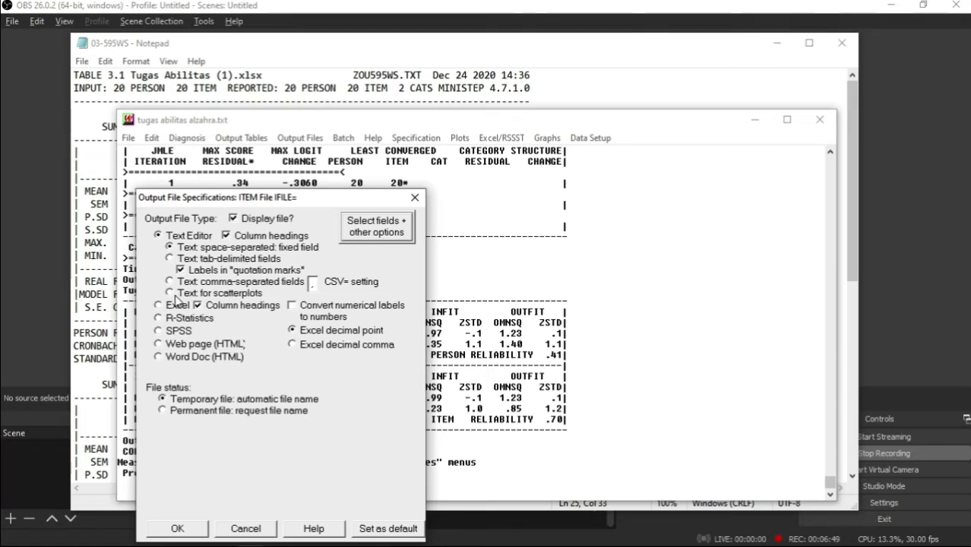
Step: Output the item file to Excel, converting numerical labels to numbers and using the Excel decimal comma
{"action": "left_click", "coordinate": [159, 306]}
{"action": "left_click", "coordinate": [291, 307]}
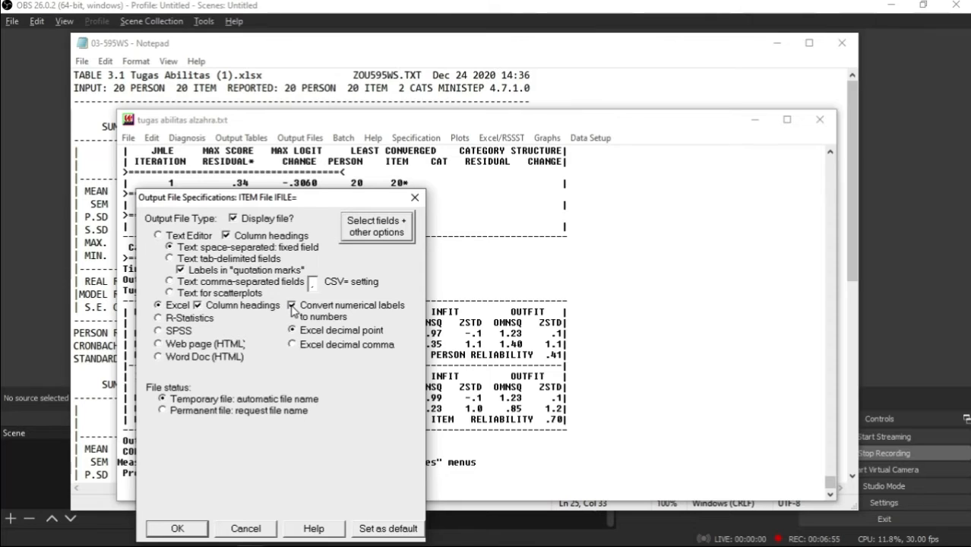
{"action": "left_click", "coordinate": [292, 345]}
{"action": "left_click", "coordinate": [178, 528]}
Step: Dismiss the Microsoft Office activation window and maximize the exported item workbook in Excel
{"action": "key", "text": "alt+Tab"}
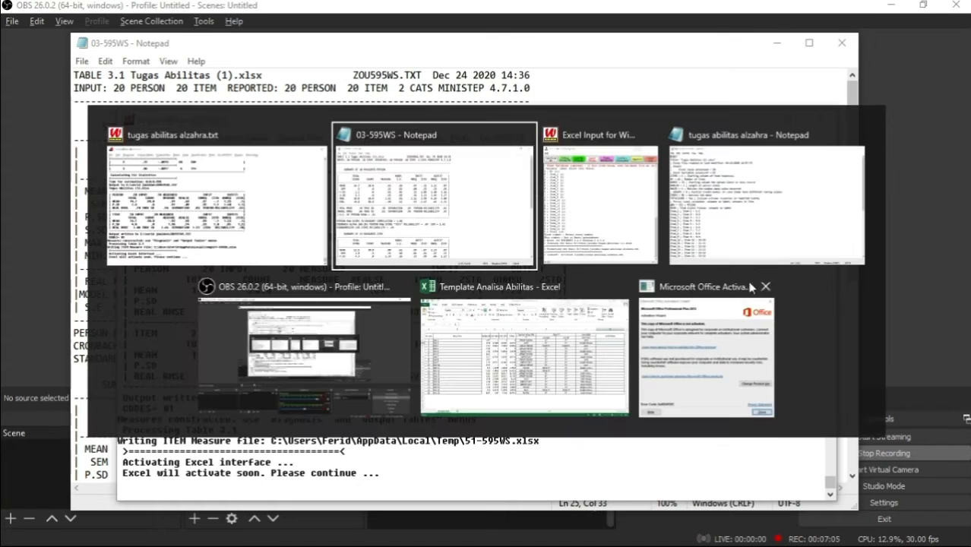
{"action": "left_click", "coordinate": [766, 287]}
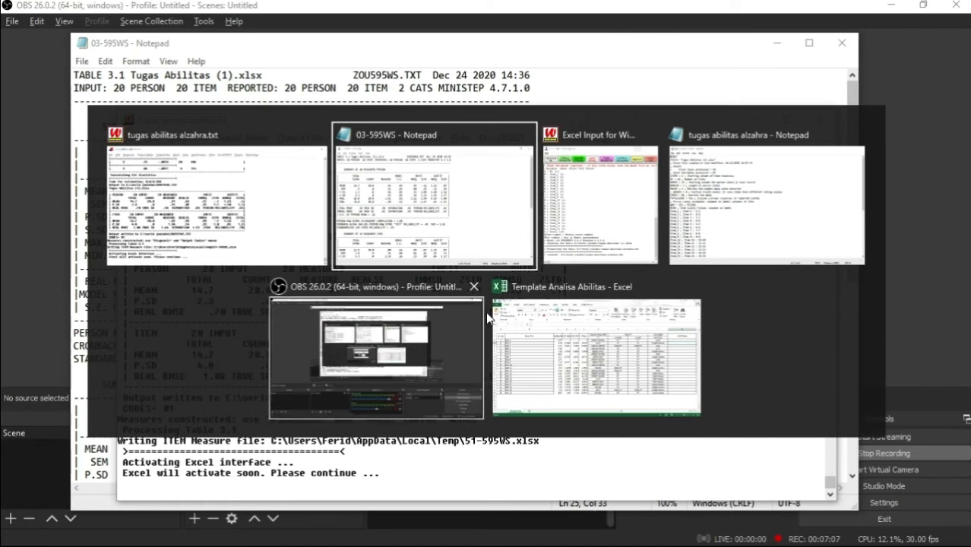
{"action": "left_click", "coordinate": [298, 234]}
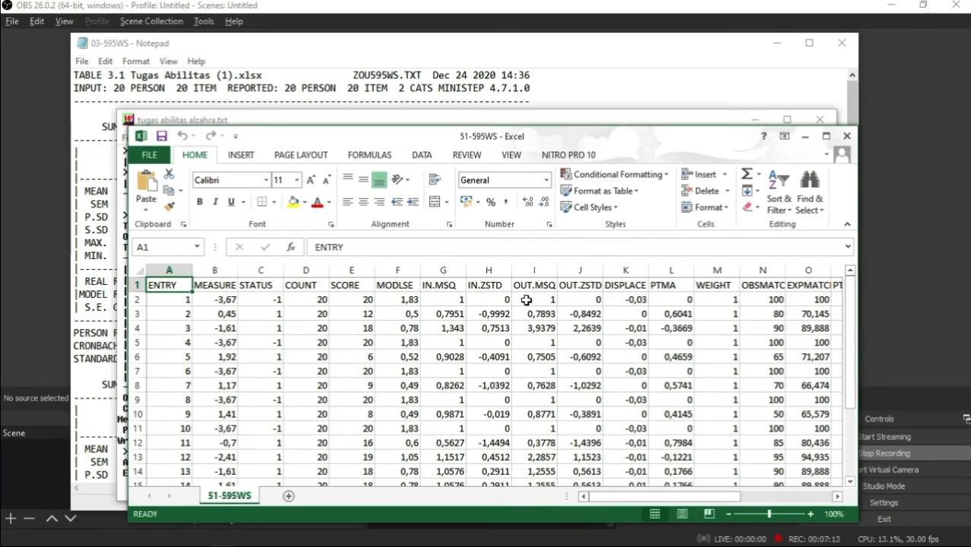
{"action": "left_click_drag", "start_coordinate": [680, 144], "coordinate": [674, 105]}
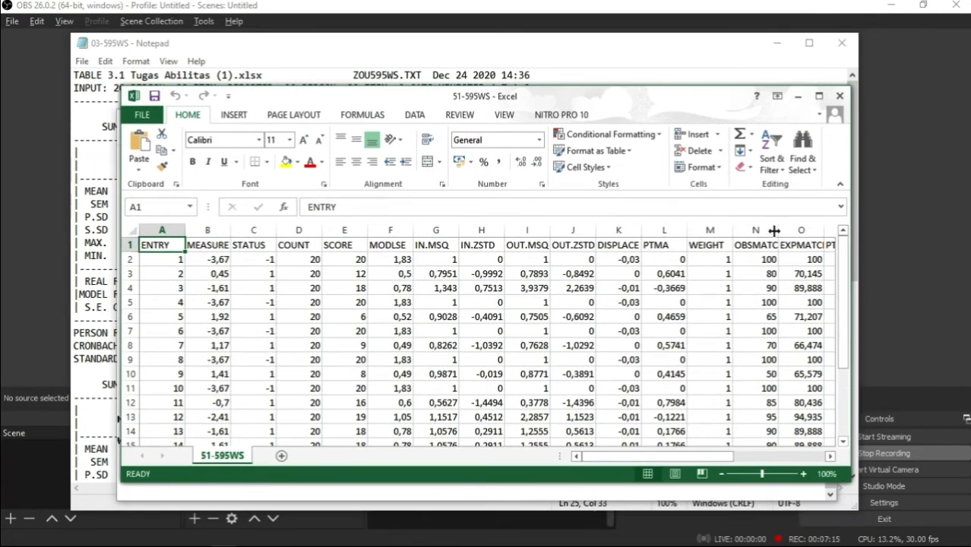
{"action": "double_click", "coordinate": [816, 102]}
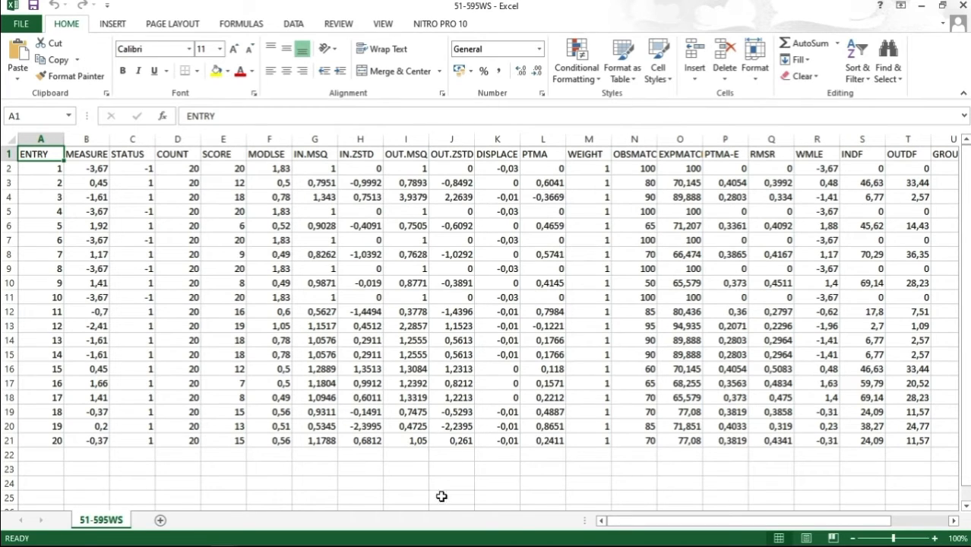
Step: Switch to the Template Analisa Abilitas workbook and enter "buang" as the KEPUTUSAN for Item 1 in K4
{"action": "mouse_move", "coordinate": [387, 544]}
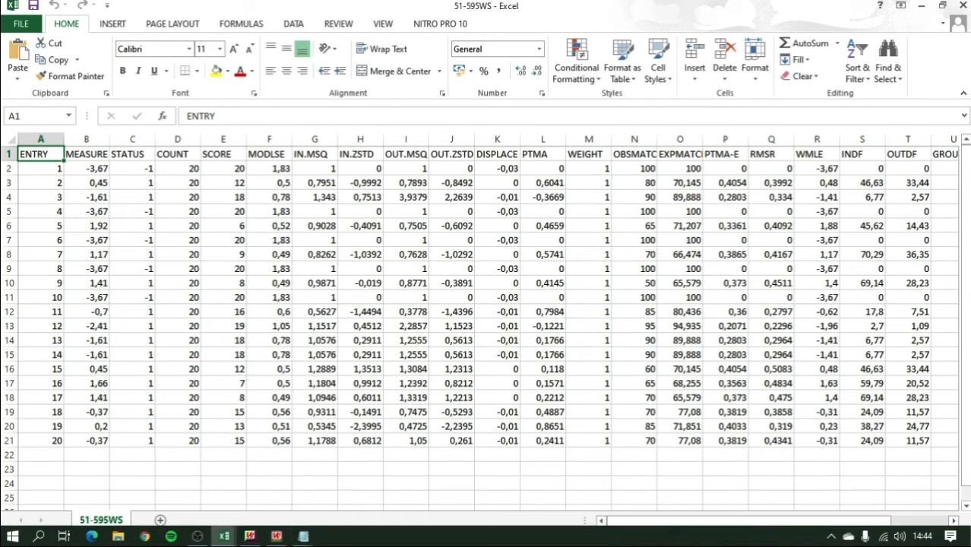
{"action": "mouse_move", "coordinate": [226, 538]}
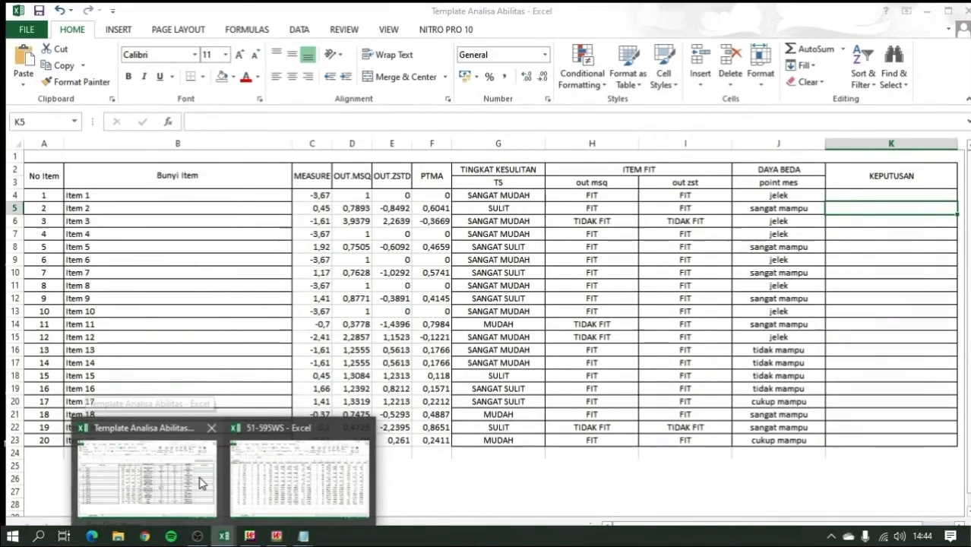
{"action": "left_click", "coordinate": [199, 490]}
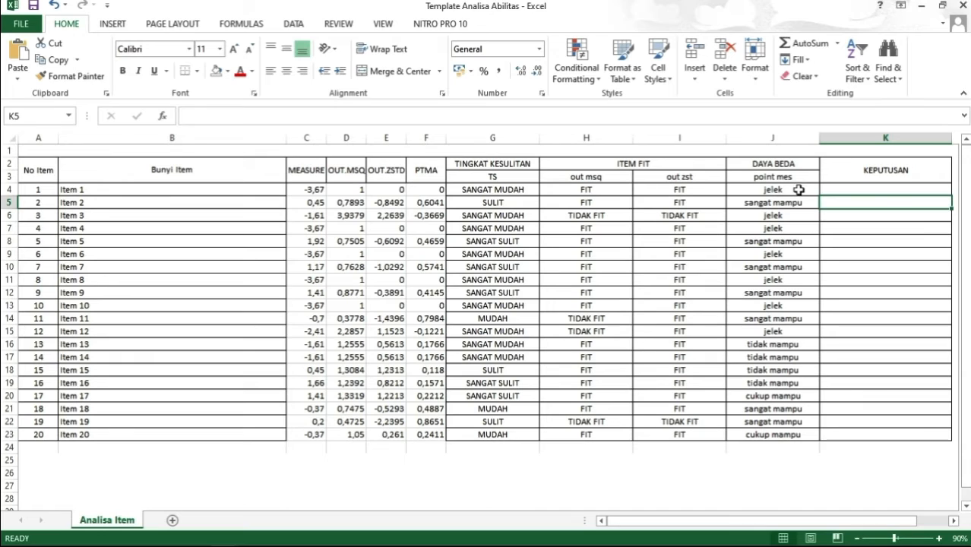
{"action": "left_click", "coordinate": [830, 190]}
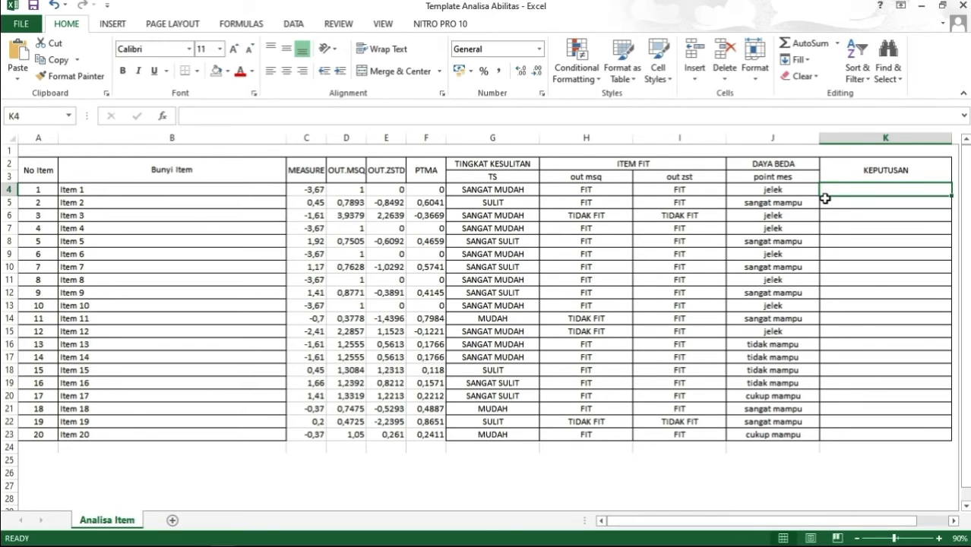
{"action": "type", "text": "buang"}
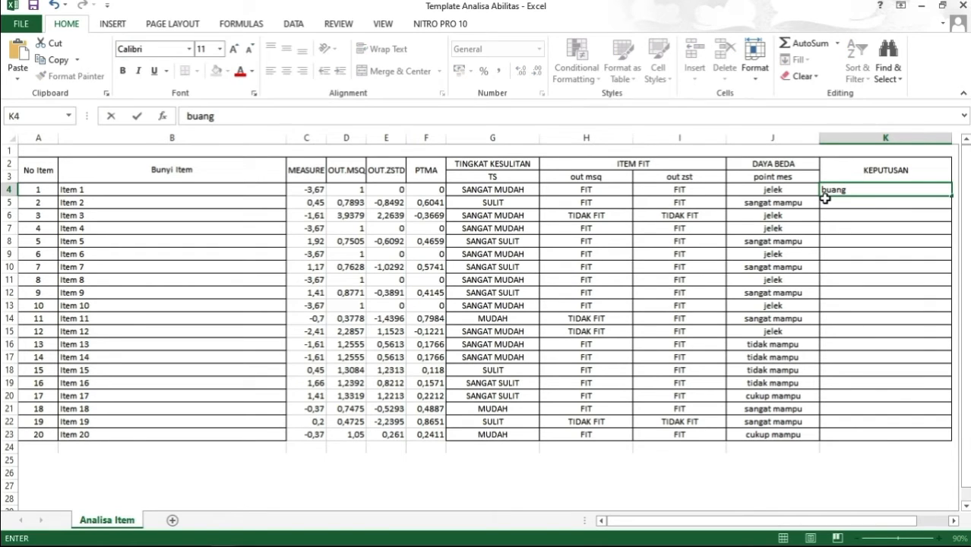
{"action": "key", "text": "Return"}
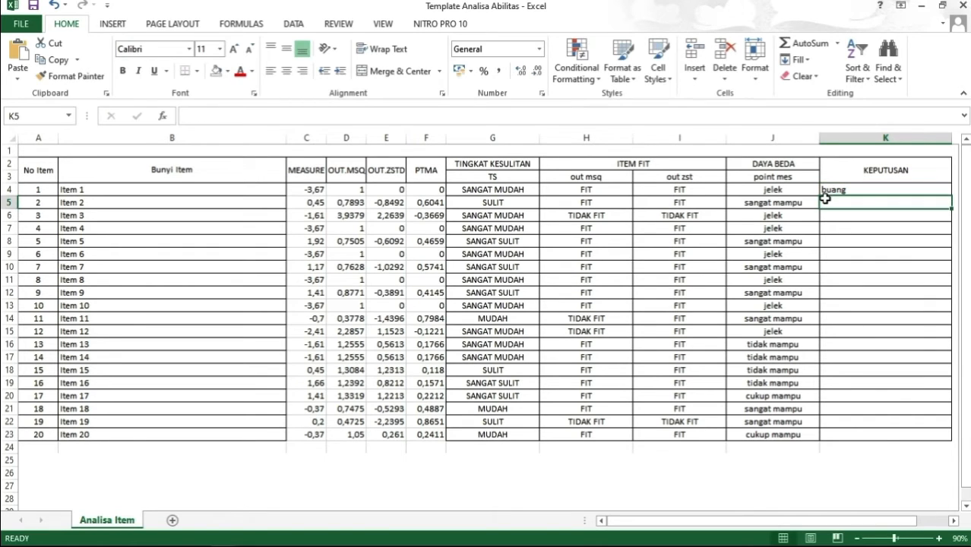
Step: Check Item 2's difficulty, fit and discrimination ratings, and enter "gunakan" as its KEPUTUSAN in K5
{"action": "key", "text": "Left"}
{"action": "key", "text": "Left"}
{"action": "key", "text": "Left"}
{"action": "key", "text": "Left"}
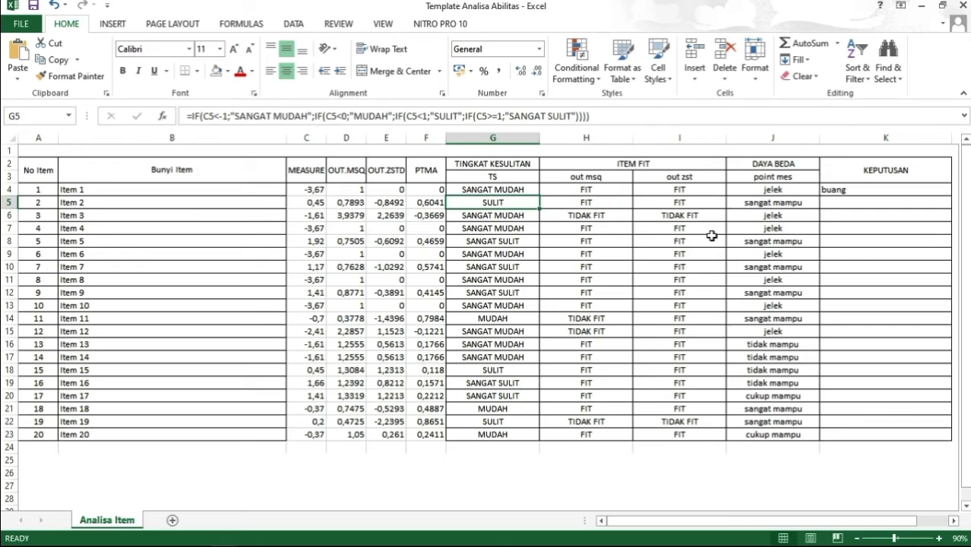
{"action": "key", "text": "Right"}
{"action": "key", "text": "Right"}
{"action": "key", "text": "Right"}
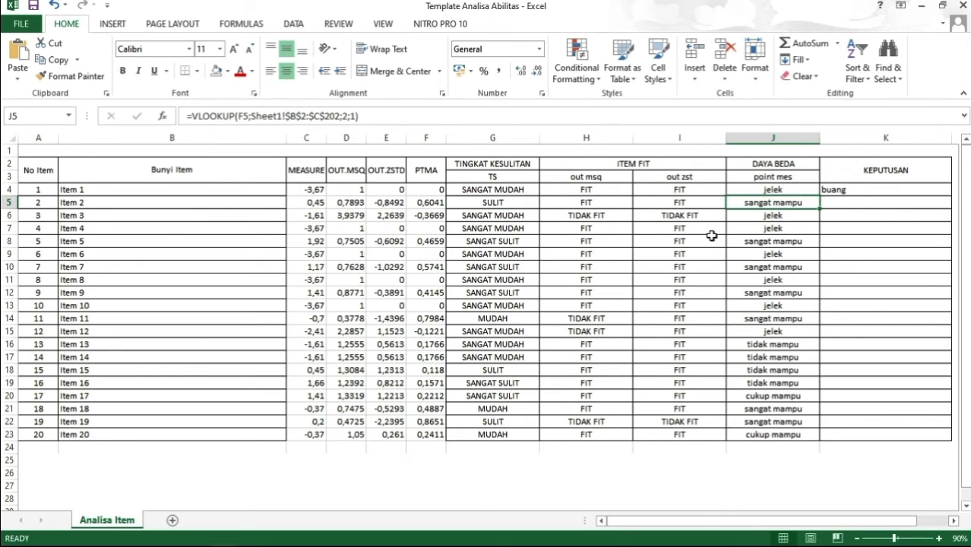
{"action": "key", "text": "Right"}
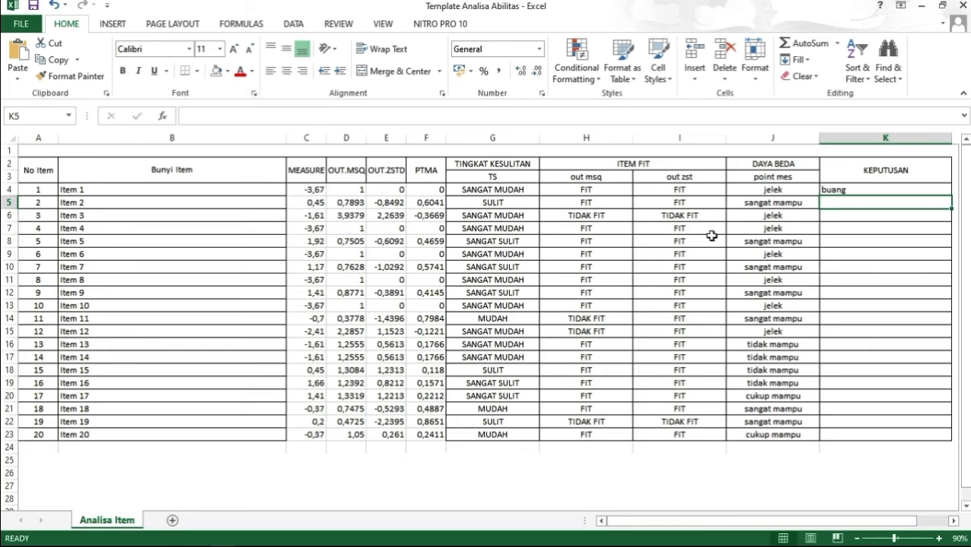
{"action": "type", "text": "gunak"}
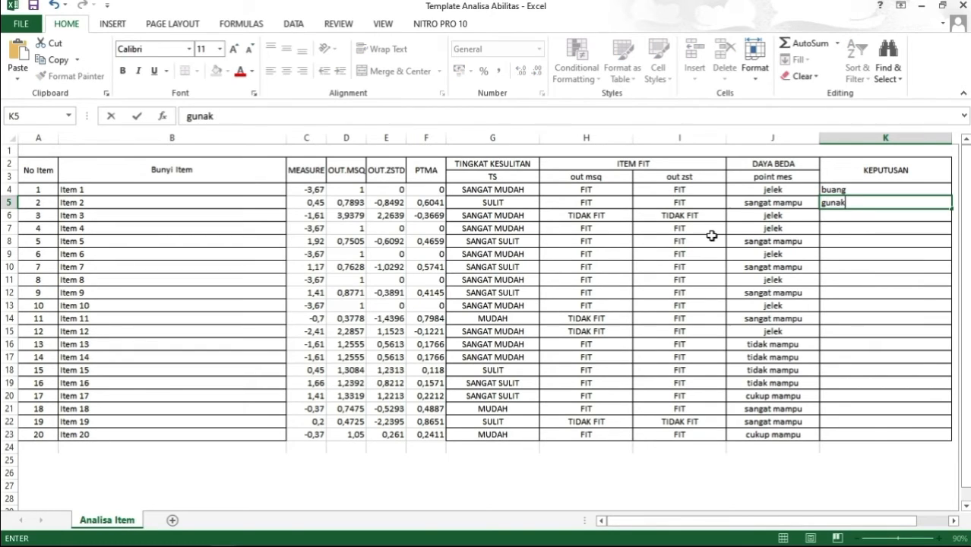
{"action": "type", "text": "an"}
Step: Go through Item 3's ratings from TINGKAT KESULITAN to DAYA BEDA and enter its KEPUTUSAN as "buang" in K6
{"action": "left_click", "coordinate": [501, 216]}
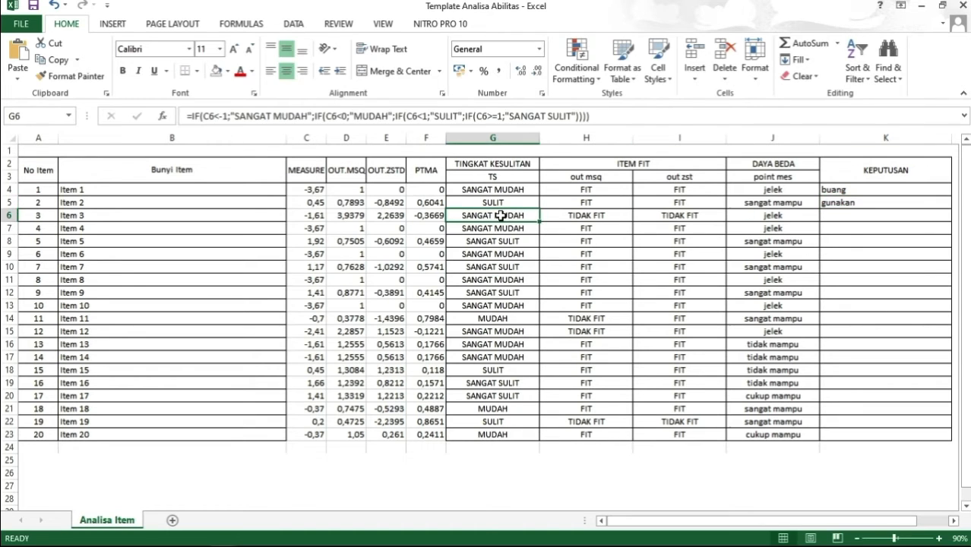
{"action": "key", "text": "Right"}
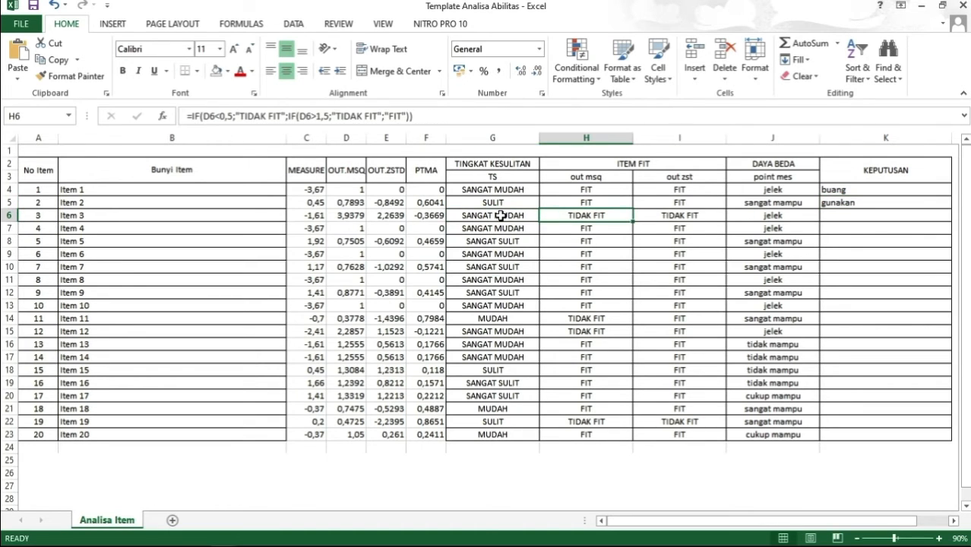
{"action": "key", "text": "Right"}
{"action": "key", "text": "Right"}
{"action": "key", "text": "Right"}
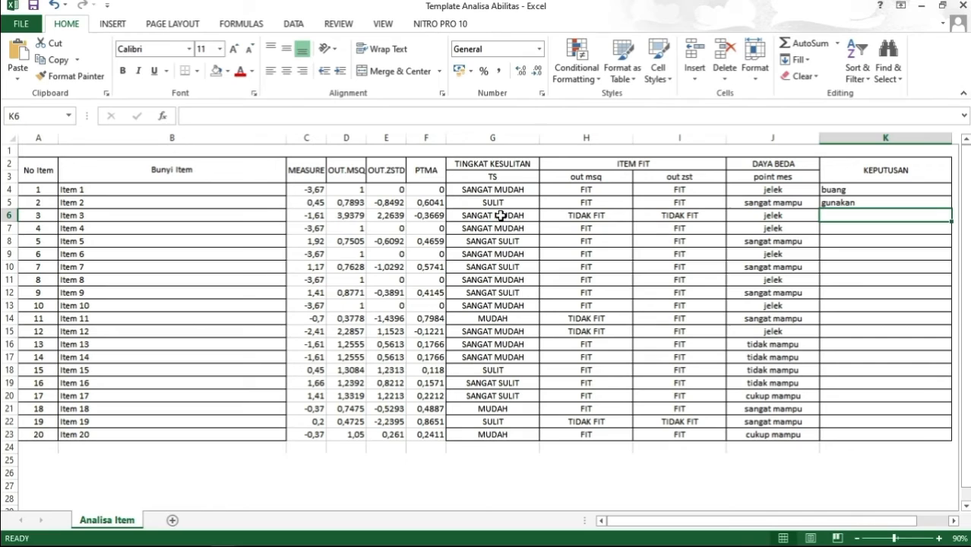
{"action": "type", "text": "buang"}
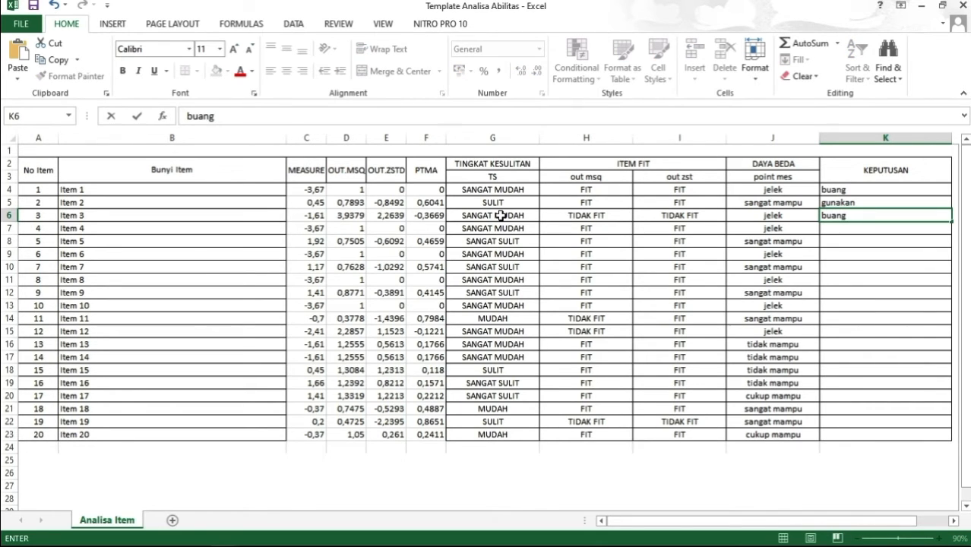
Step: Review the difficulty, item fit and DAYA BEDA ratings of Item 4, and record "buang" as its decision in K7
{"action": "left_click", "coordinate": [500, 228]}
{"action": "left_click", "coordinate": [610, 230]}
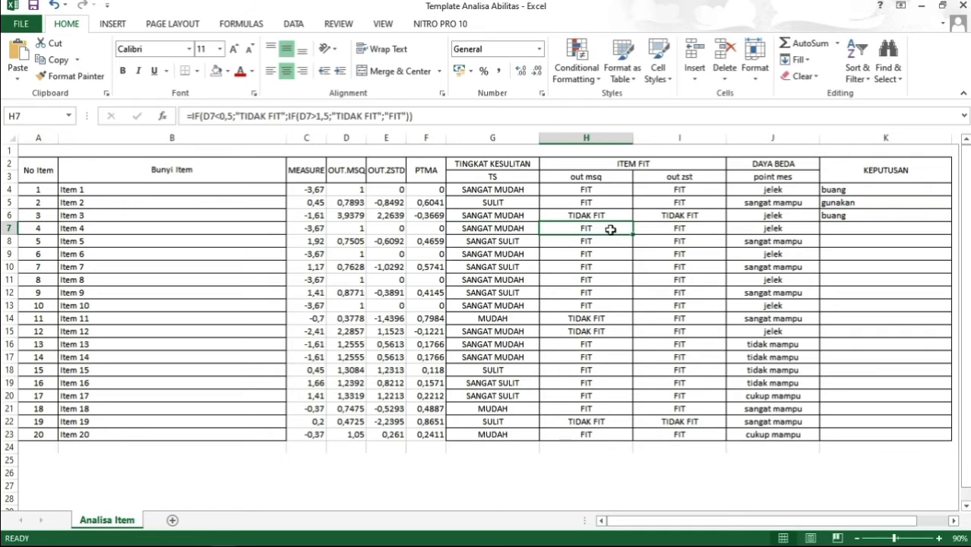
{"action": "left_click", "coordinate": [648, 229]}
{"action": "left_click", "coordinate": [766, 231]}
{"action": "left_click", "coordinate": [842, 233]}
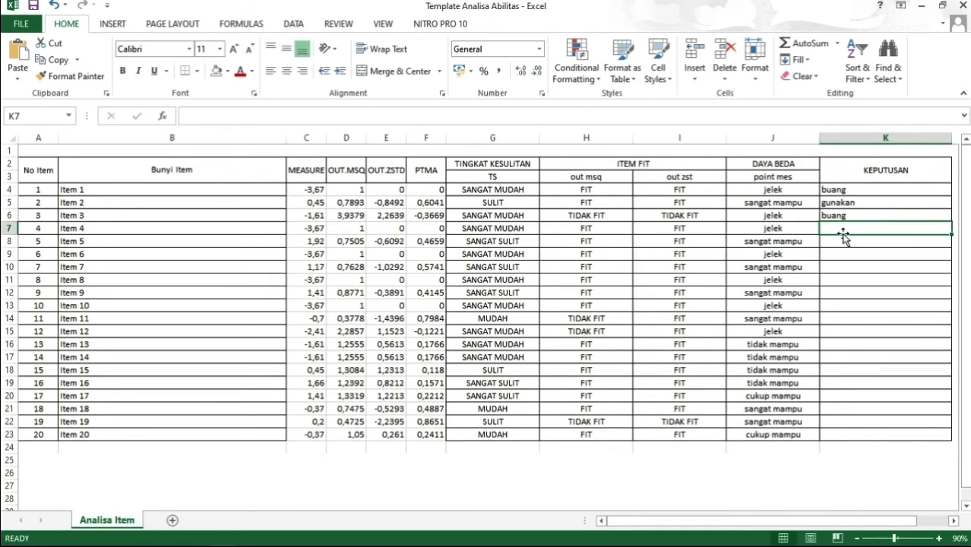
{"action": "type", "text": "buang"}
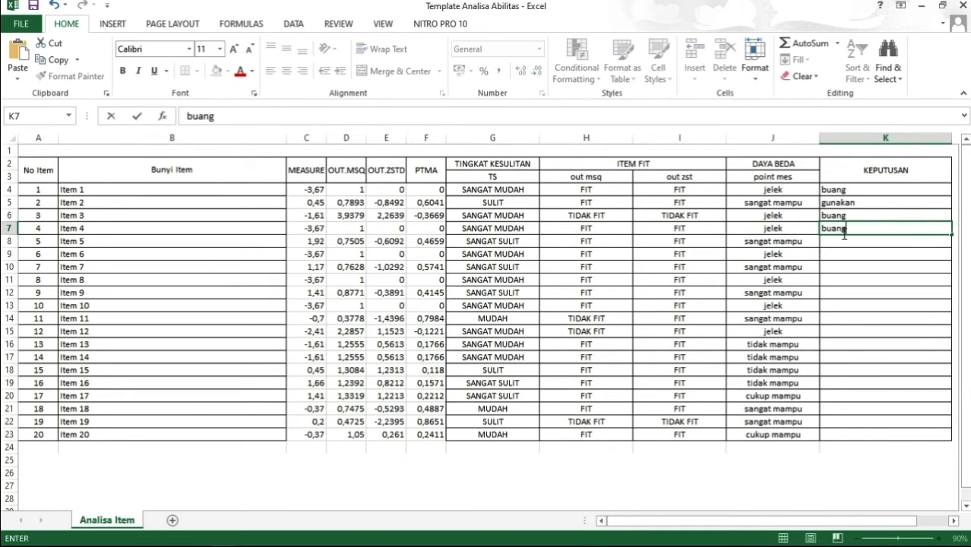
Step: Review Item 5's difficulty, fit and discrimination ratings, and enter "gunsksn" as its decision in K8
{"action": "left_click", "coordinate": [502, 242]}
{"action": "left_click", "coordinate": [585, 242]}
{"action": "left_click", "coordinate": [669, 241]}
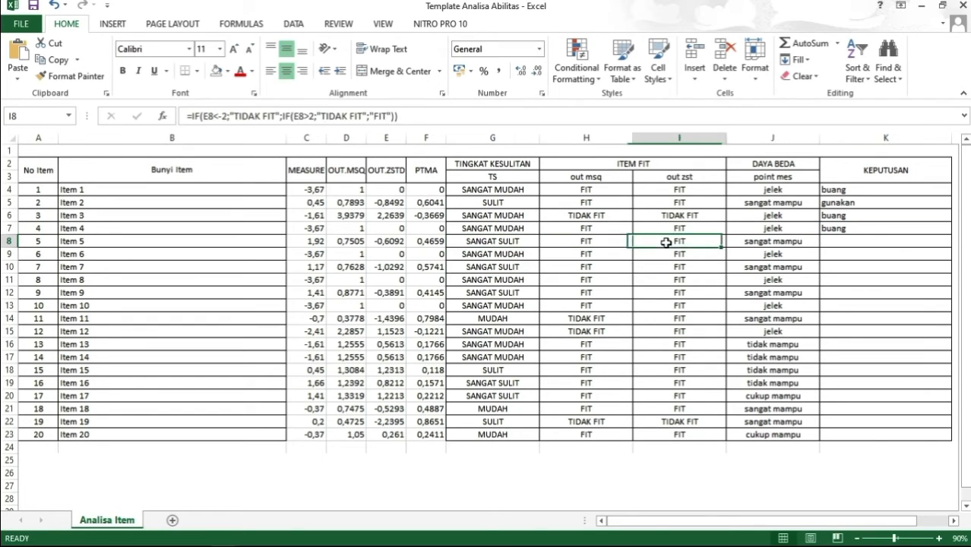
{"action": "left_click", "coordinate": [760, 242]}
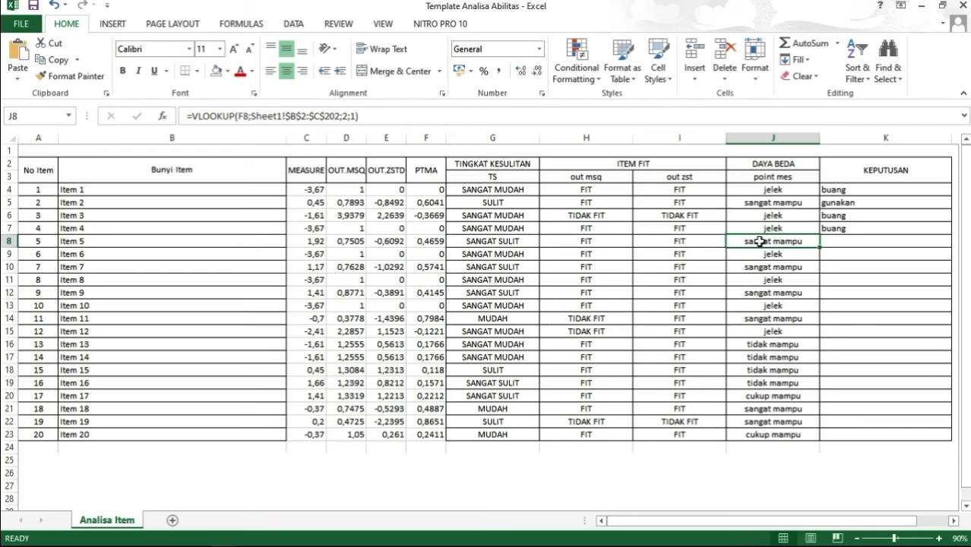
{"action": "left_click", "coordinate": [845, 244]}
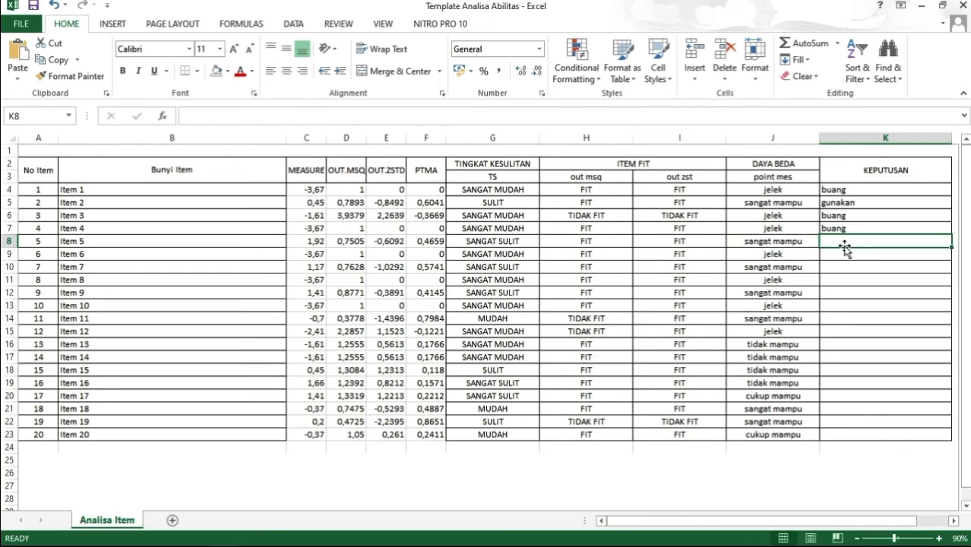
{"action": "type", "text": "gunsksn"}
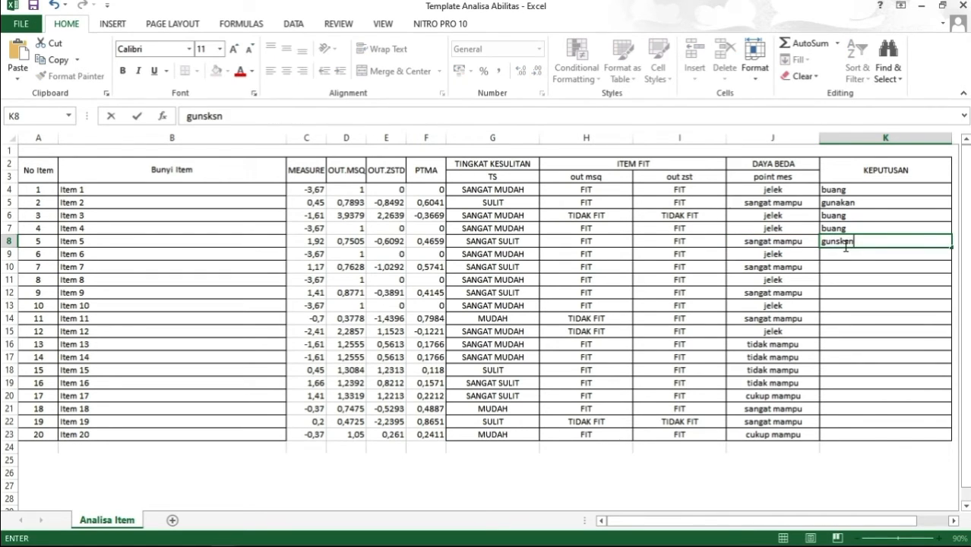
Step: Correct the misspelled KEPUTUSAN entry for Item 5 in K8 to "gunakan"
{"action": "key", "text": "Left"}
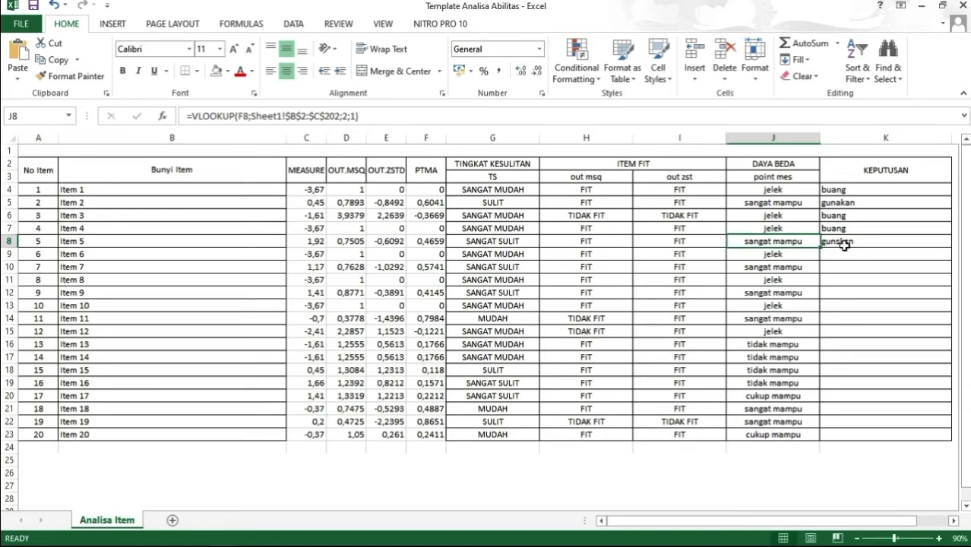
{"action": "key", "text": "Right"}
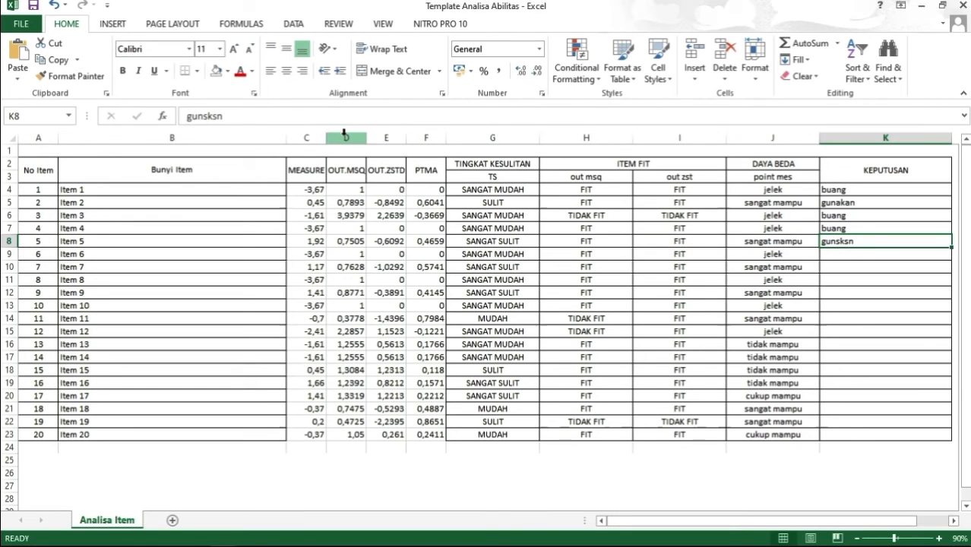
{"action": "left_click", "coordinate": [215, 116]}
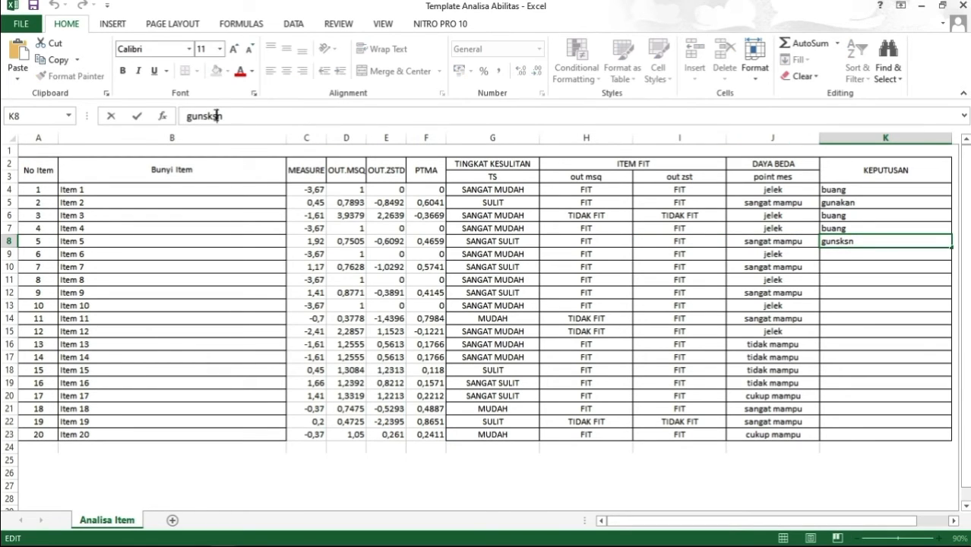
{"action": "key", "text": "BackSpace"}
{"action": "key", "text": "BackSpace"}
{"action": "key", "text": "BackSpace"}
{"action": "type", "text": "aka"}
{"action": "key", "text": "BackSpace"}
{"action": "key", "text": "BackSpace"}
{"action": "type", "text": "ka"}
Step: Review Item 6's difficulty, item fit and DAYA BEDA ratings, and enter "buang" as its KEPUTUSAN in K9
{"action": "left_click", "coordinate": [521, 252]}
{"action": "left_click", "coordinate": [570, 254]}
{"action": "left_click", "coordinate": [672, 254]}
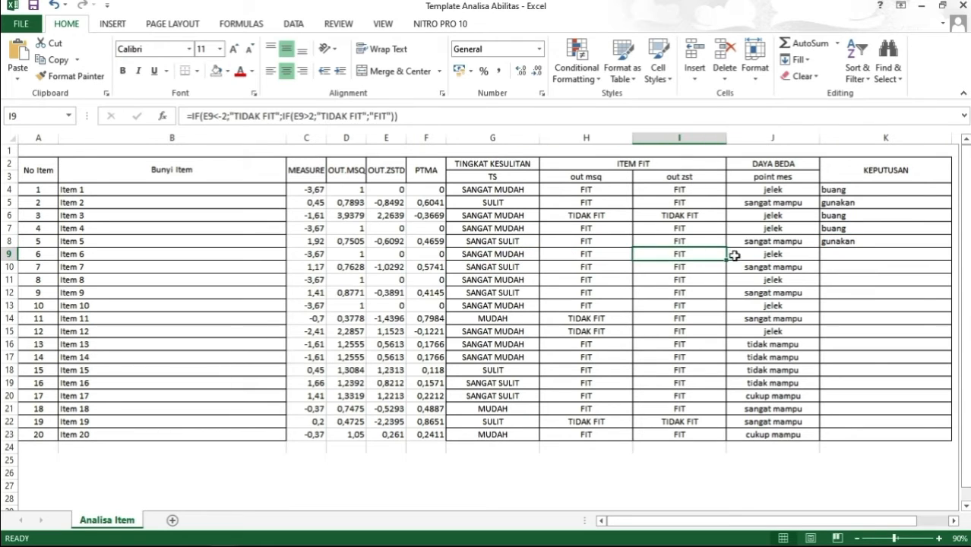
{"action": "left_click", "coordinate": [747, 254]}
{"action": "left_click", "coordinate": [861, 255]}
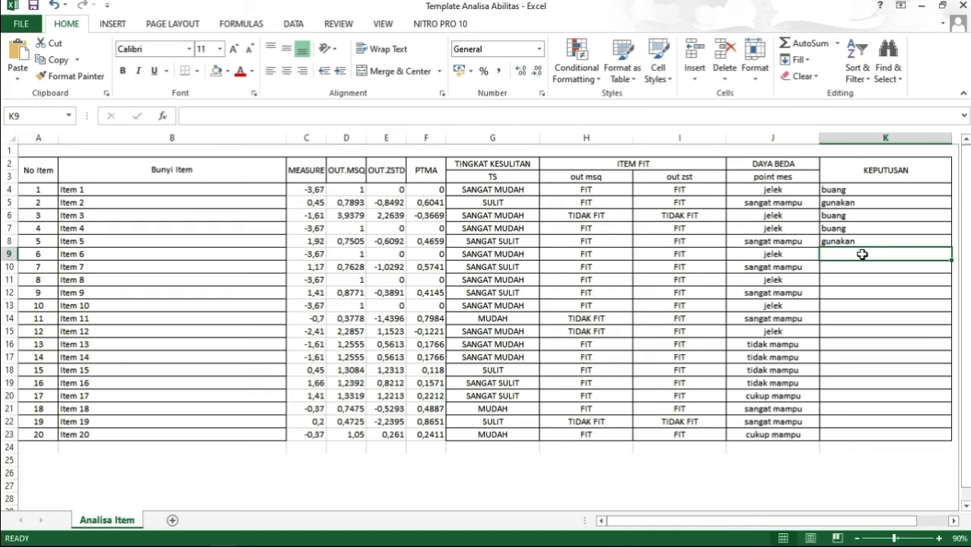
{"action": "type", "text": "buang"}
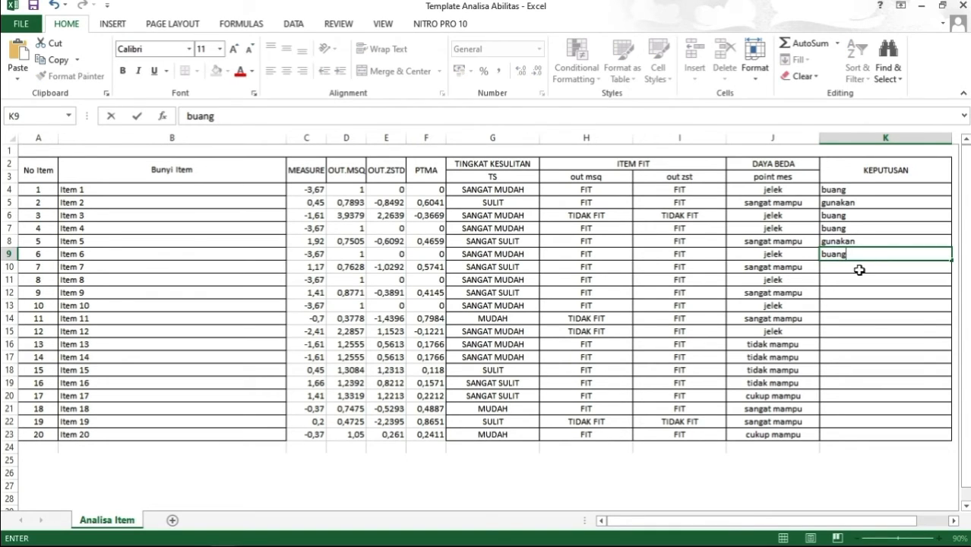
Step: Check the difficulty, fit and discrimination ratings of Item 7, and record "gunakan" as its decision in K10
{"action": "left_click", "coordinate": [499, 266]}
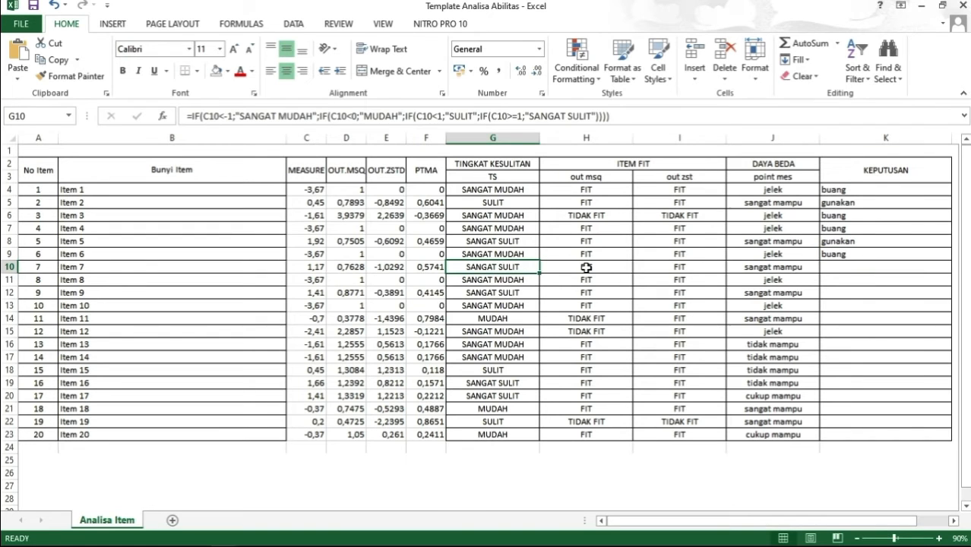
{"action": "left_click", "coordinate": [583, 266]}
{"action": "left_click", "coordinate": [684, 267]}
{"action": "left_click", "coordinate": [746, 267]}
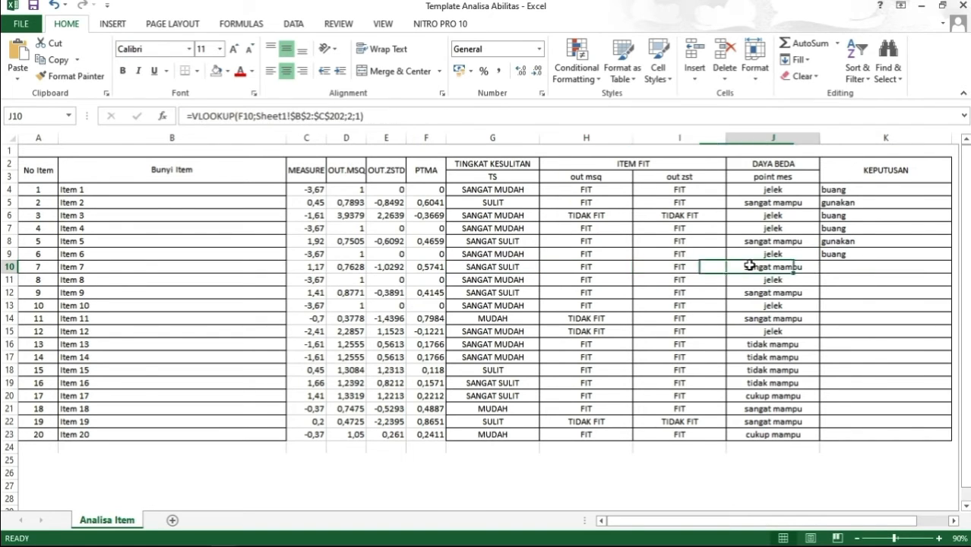
{"action": "left_click", "coordinate": [867, 267]}
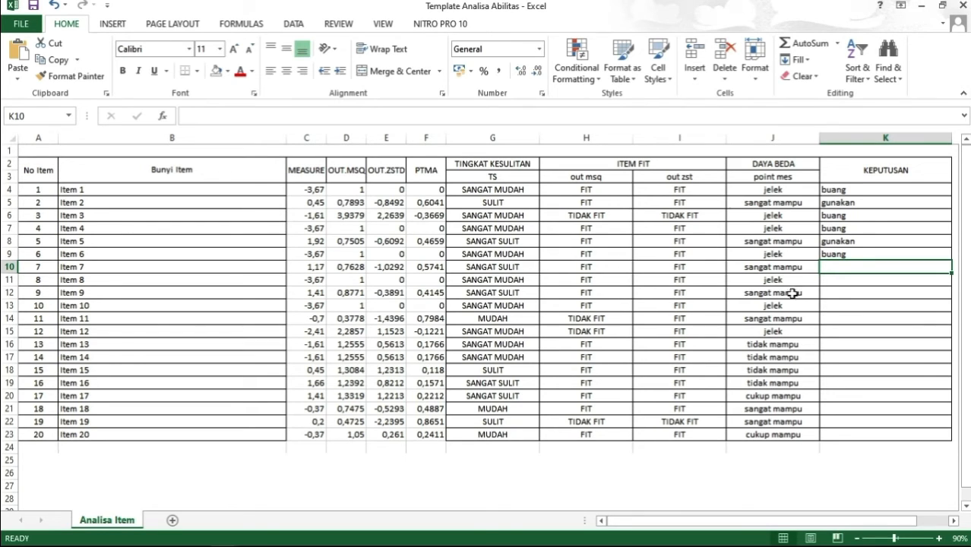
{"action": "type", "text": "guna"}
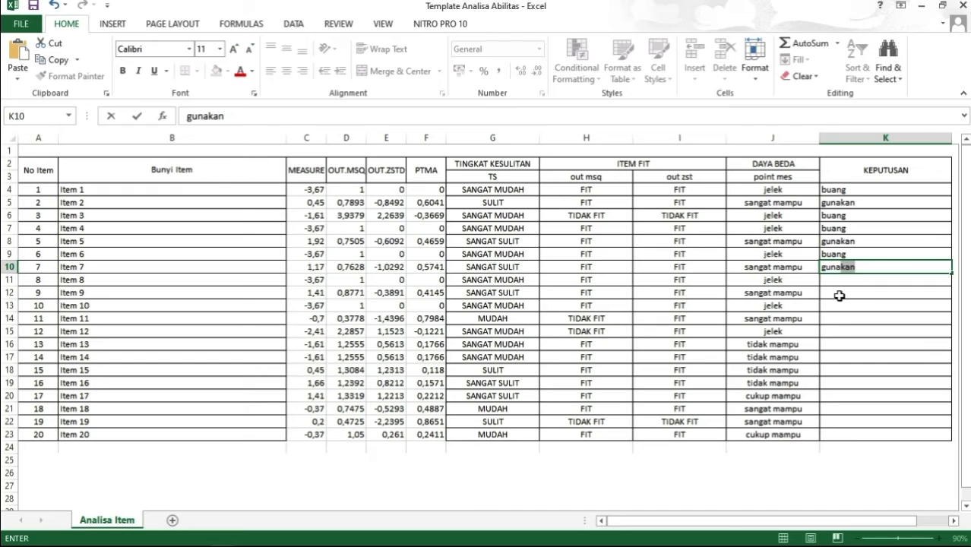
{"action": "key", "text": "Return"}
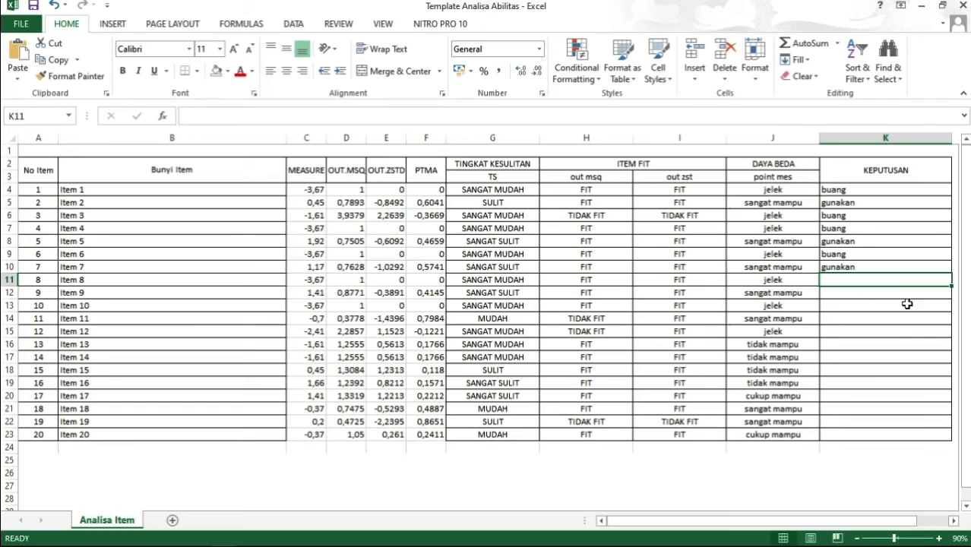
Step: Go through Item 8's ratings from TINGKAT KESULITAN to DAYA BEDA and enter "buang" as its KEPUTUSAN in K11
{"action": "left_click", "coordinate": [503, 280]}
{"action": "left_click", "coordinate": [593, 281]}
{"action": "left_click", "coordinate": [657, 280]}
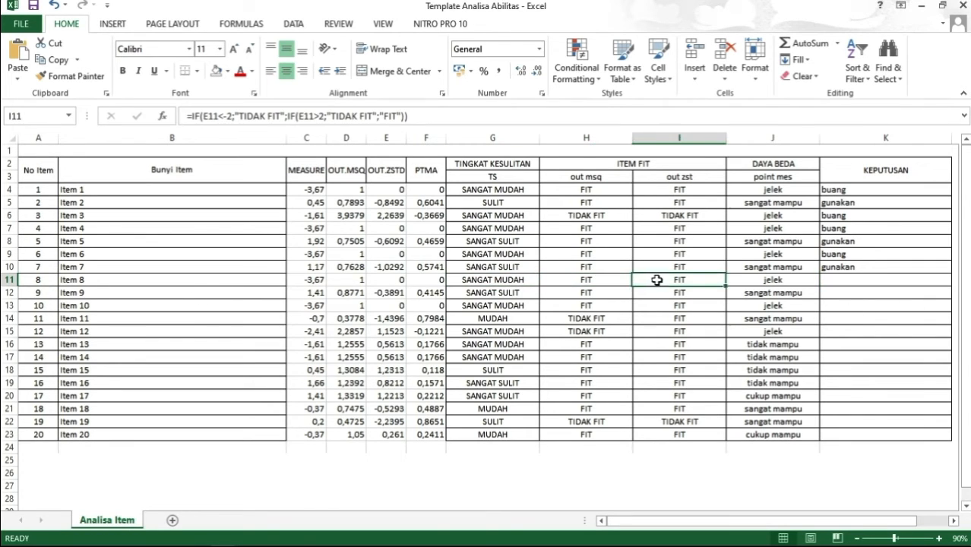
{"action": "left_click", "coordinate": [753, 280]}
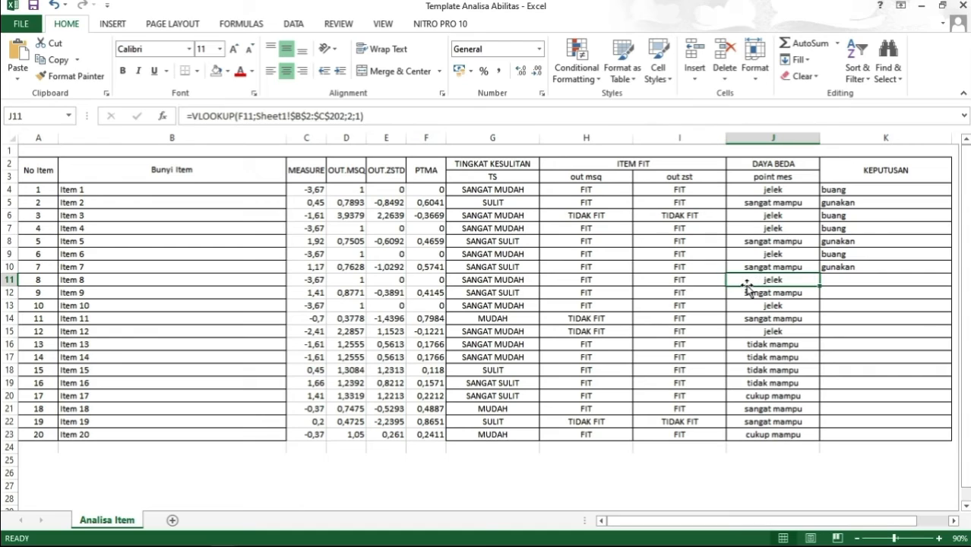
{"action": "left_click", "coordinate": [869, 279]}
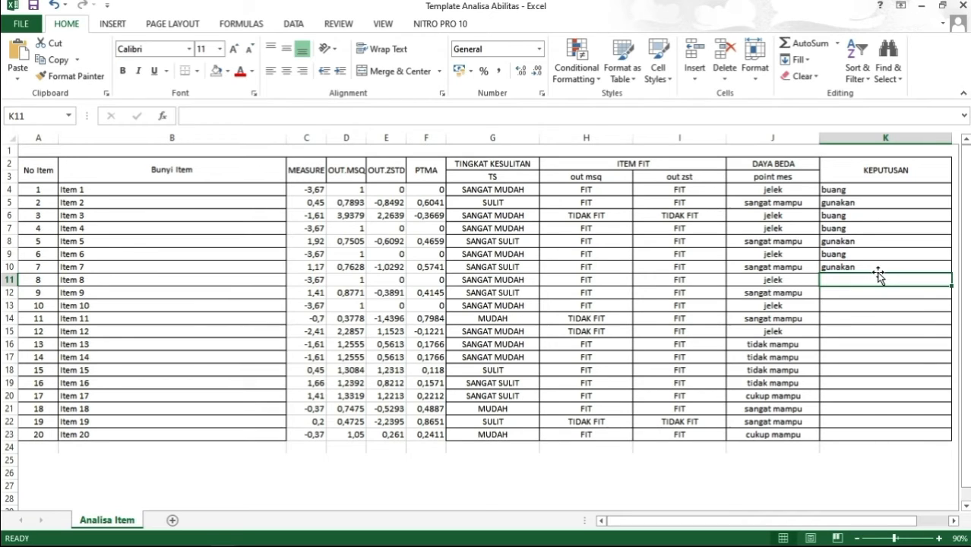
{"action": "type", "text": "buanfg"}
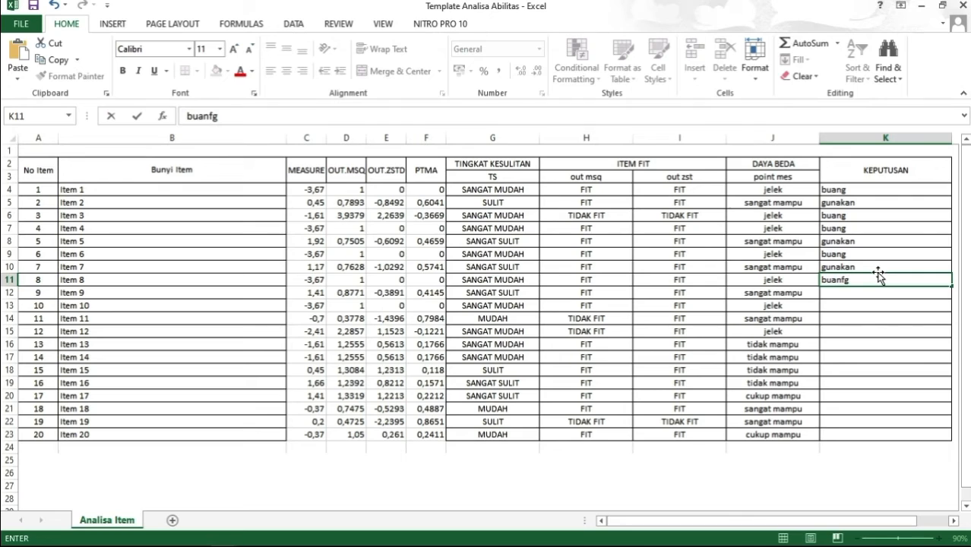
{"action": "key", "text": "BackSpace"}
{"action": "key", "text": "BackSpace"}
{"action": "type", "text": "g"}
{"action": "left_click", "coordinate": [876, 291]}
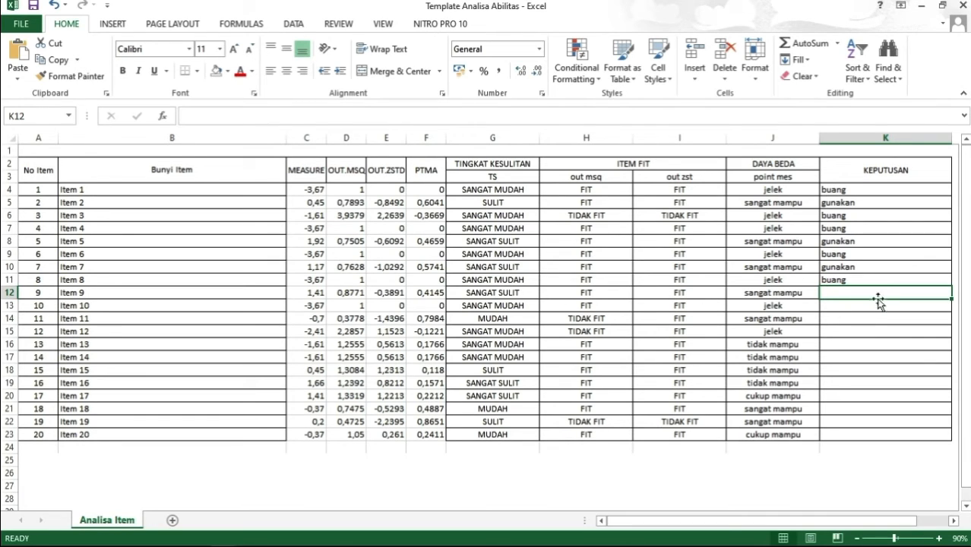
Step: Review Item 9's difficulty, item fit and discrimination ratings, and enter "gunakan" as its decision in K12
{"action": "left_click", "coordinate": [521, 292]}
{"action": "left_click", "coordinate": [587, 292]}
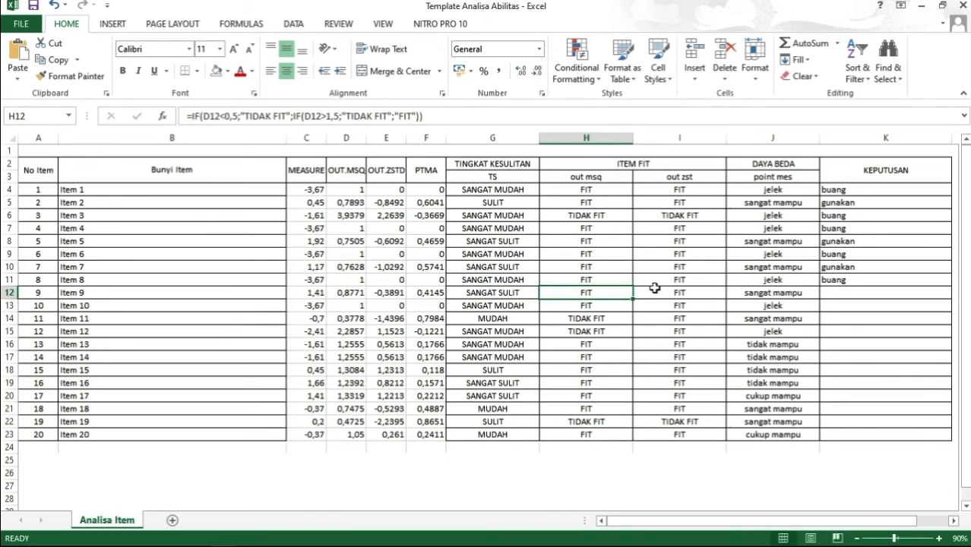
{"action": "left_click", "coordinate": [675, 297]}
{"action": "left_click", "coordinate": [775, 295]}
{"action": "left_click", "coordinate": [878, 298]}
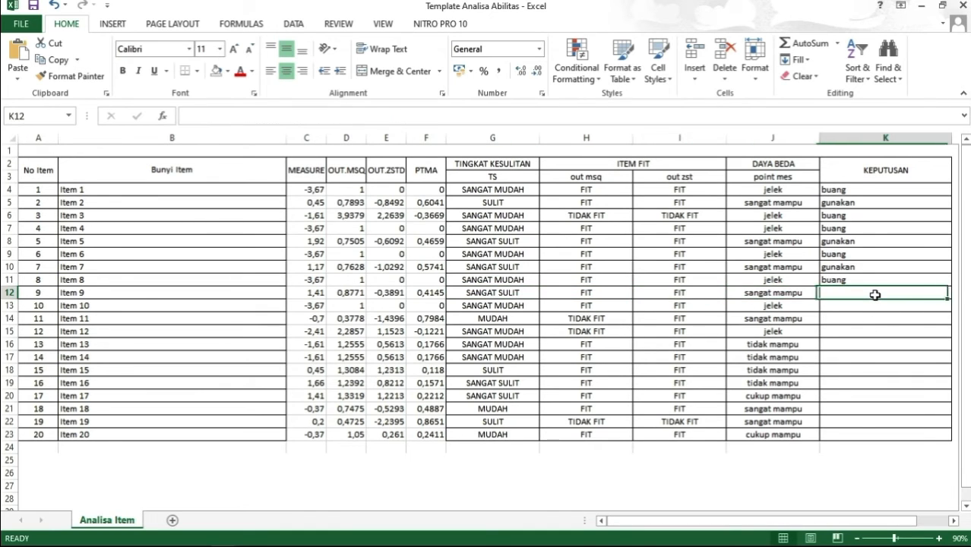
{"action": "type", "text": "gun"}
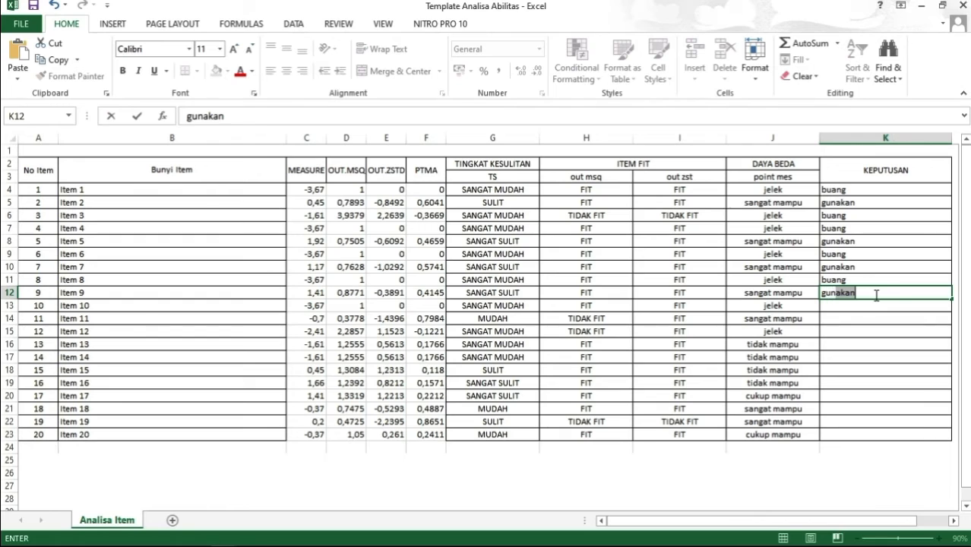
{"action": "type", "text": "akan"}
Step: Check Item 10's difficulty, fit and DAYA BEDA ratings, and record its KEPUTUSAN as "buang" in K13
{"action": "left_click", "coordinate": [522, 309]}
{"action": "left_click", "coordinate": [583, 306]}
{"action": "left_click", "coordinate": [692, 308]}
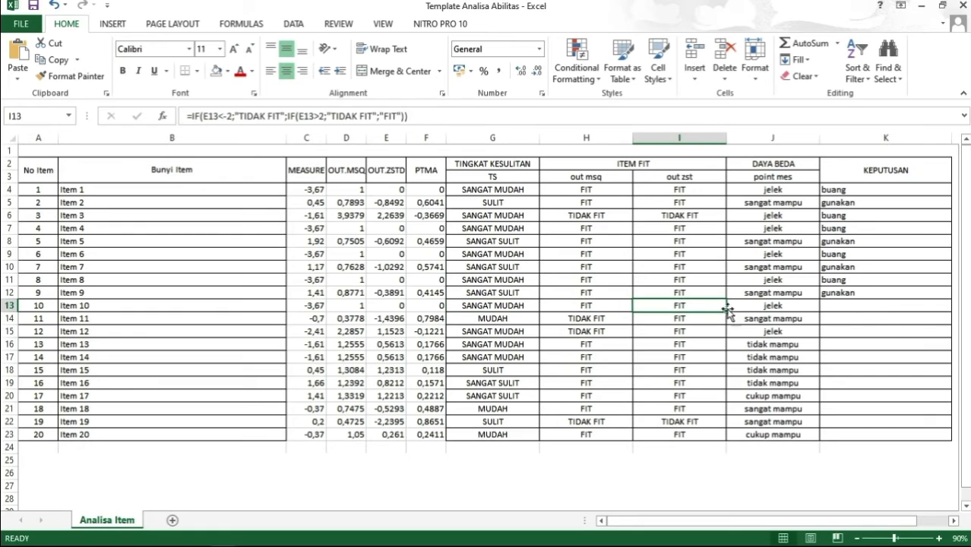
{"action": "left_click", "coordinate": [760, 307]}
{"action": "left_click", "coordinate": [859, 307]}
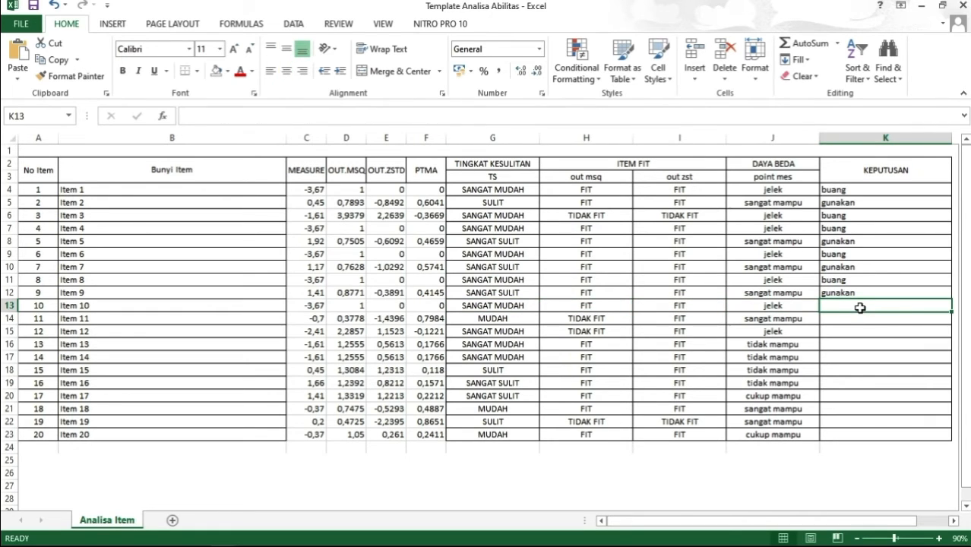
{"action": "type", "text": "buang"}
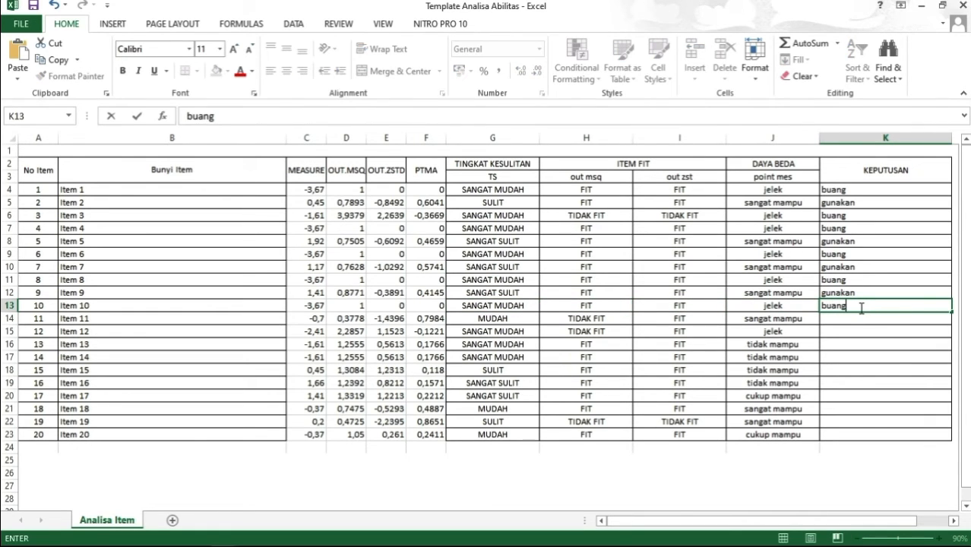
{"action": "left_click", "coordinate": [847, 319]}
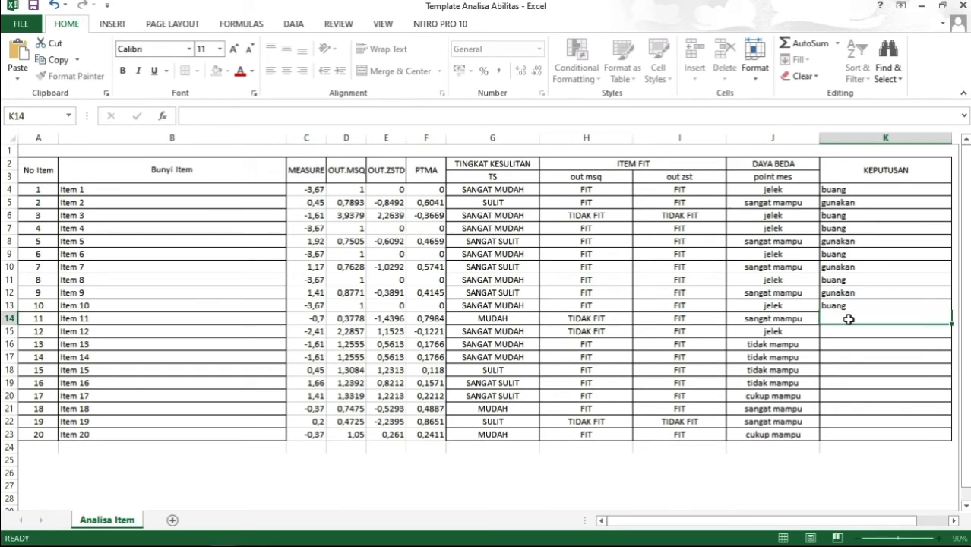
Step: Review the difficulty, item fit and DAYA BEDA ratings of Item 11, and enter "revisi" as its decision in K14
{"action": "left_click", "coordinate": [523, 318]}
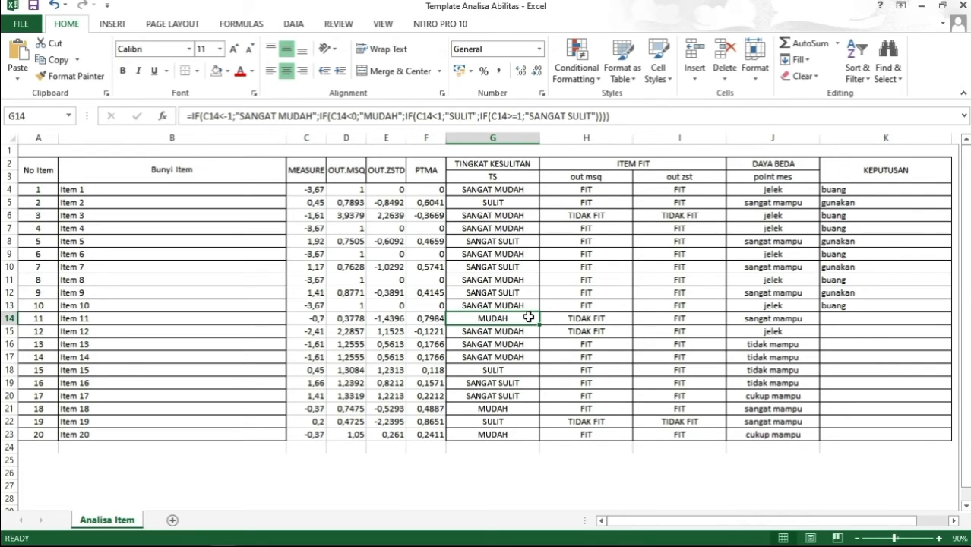
{"action": "left_click", "coordinate": [574, 321]}
{"action": "left_click", "coordinate": [669, 324]}
{"action": "left_click", "coordinate": [758, 320]}
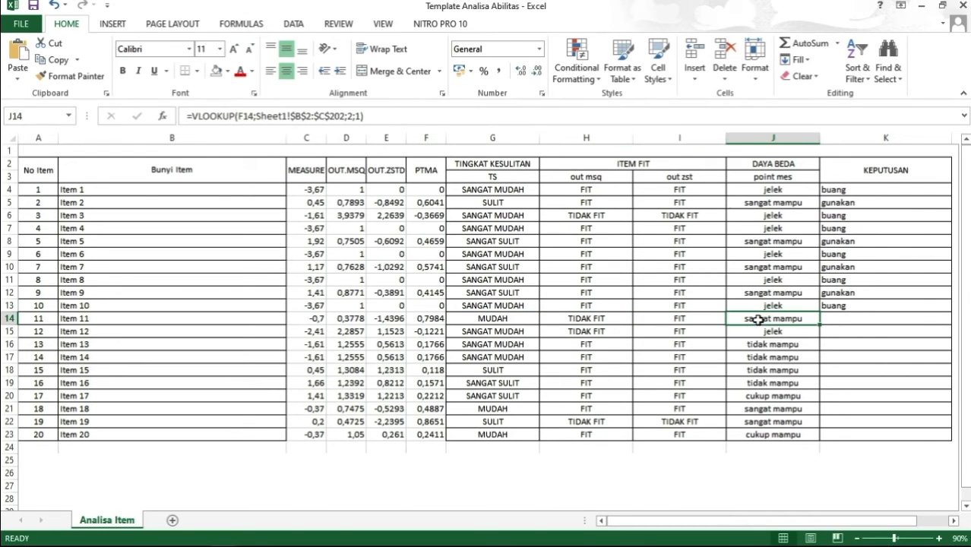
{"action": "left_click", "coordinate": [840, 322]}
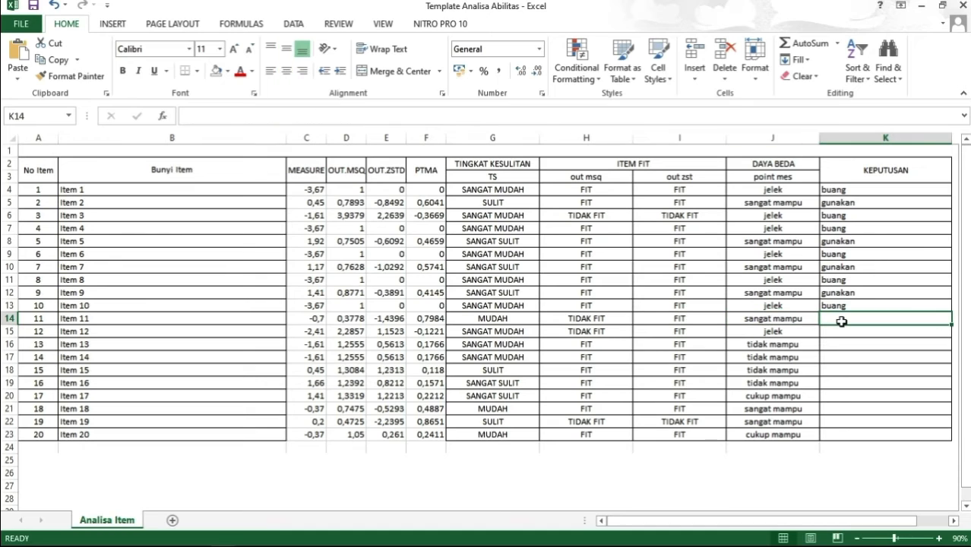
{"action": "type", "text": "revidi"}
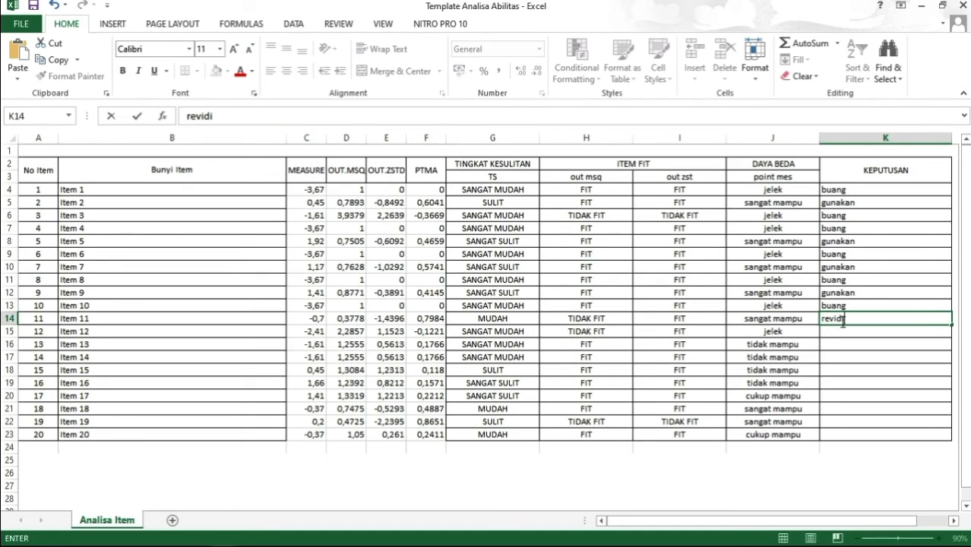
{"action": "key", "text": "BackSpace"}
{"action": "key", "text": "BackSpace"}
{"action": "type", "text": "si"}
Step: Go through Item 12's difficulty, fit and discrimination ratings and enter "buang" as its KEPUTUSAN in K15
{"action": "left_click", "coordinate": [519, 332]}
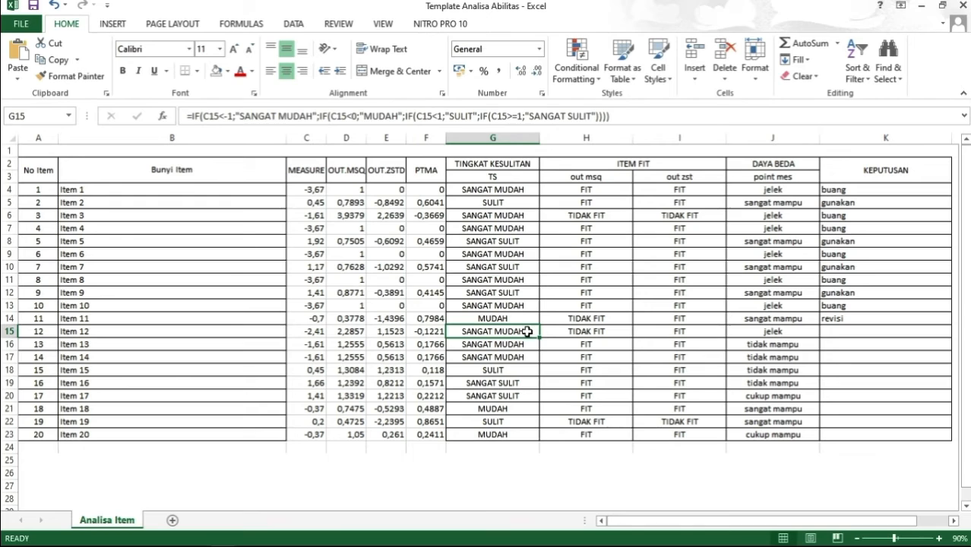
{"action": "left_click", "coordinate": [578, 331]}
{"action": "left_click", "coordinate": [642, 333]}
{"action": "left_click", "coordinate": [767, 335]}
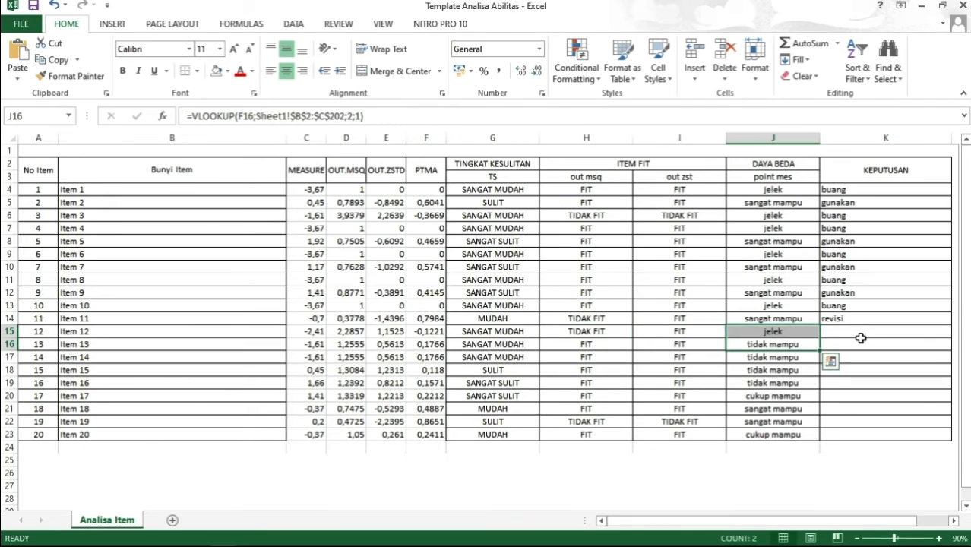
{"action": "left_click", "coordinate": [861, 334]}
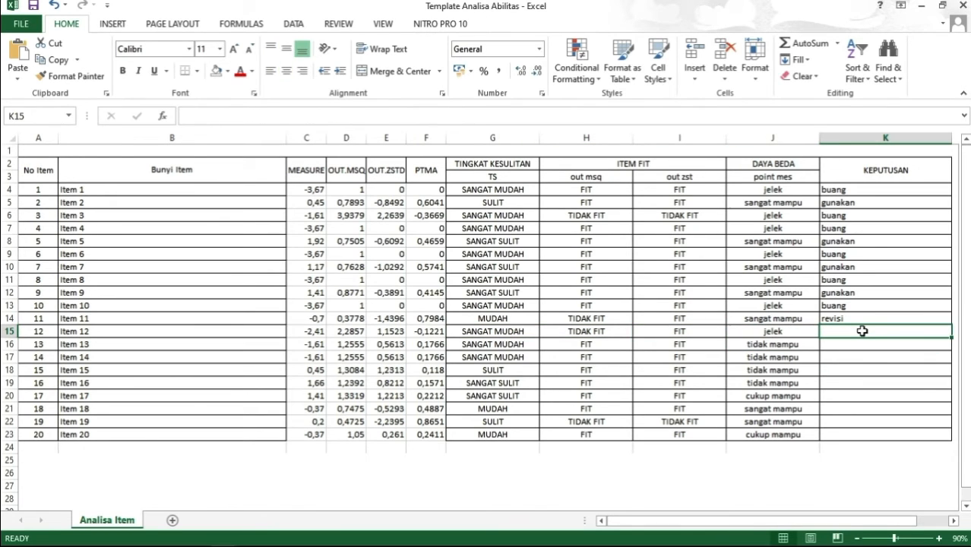
{"action": "type", "text": "buang"}
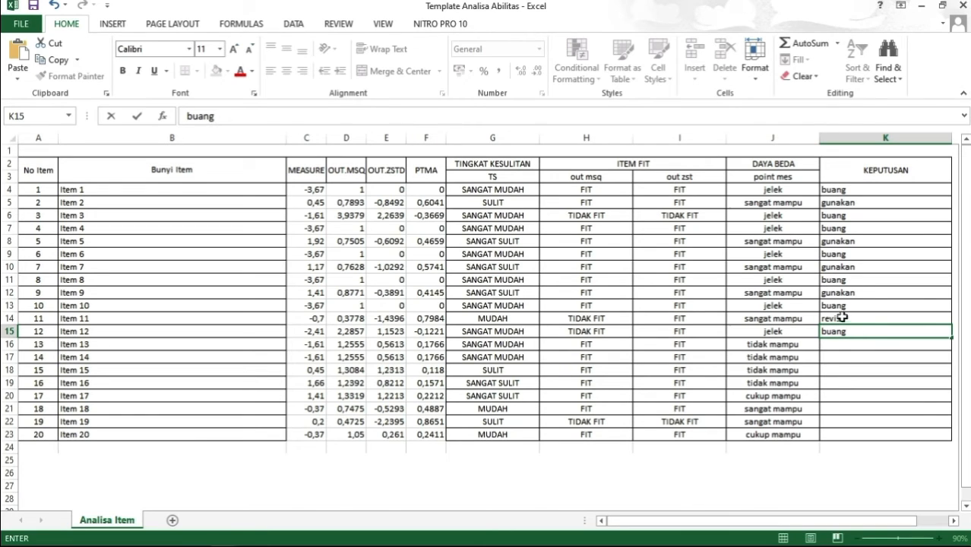
Step: Check Item 13's difficulty, out msq, out zst and discrimination ratings, and enter "revisi" as its KEPUTUSAN in K16
{"action": "left_click", "coordinate": [495, 347]}
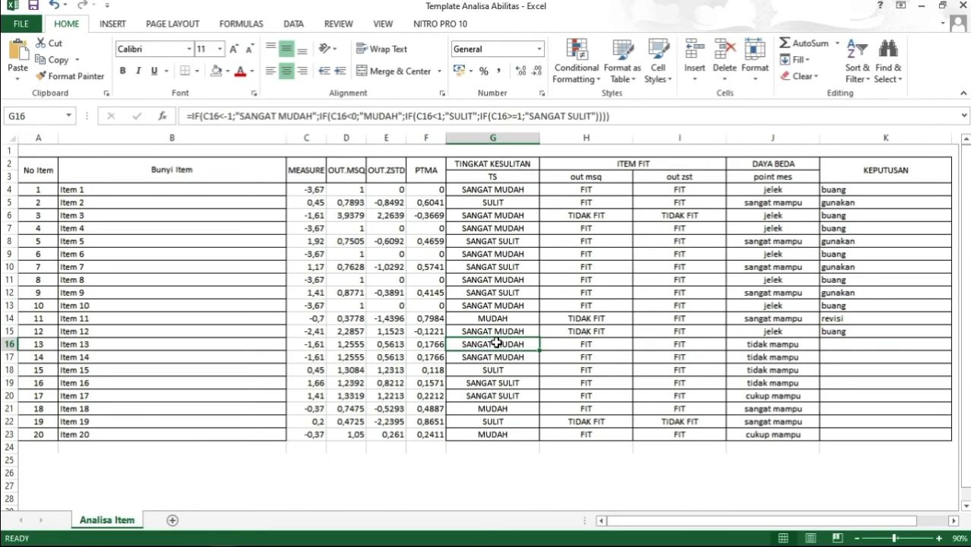
{"action": "left_click", "coordinate": [557, 346]}
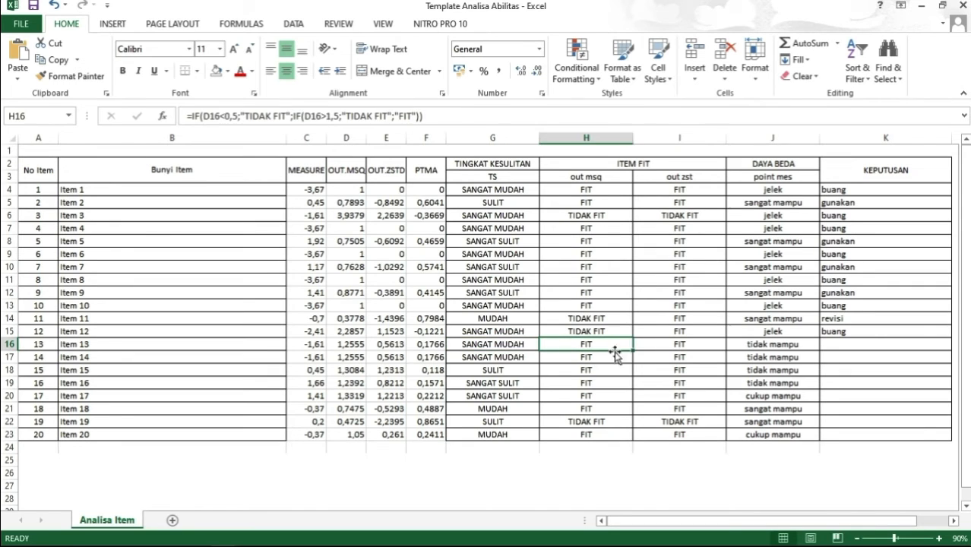
{"action": "left_click", "coordinate": [663, 354]}
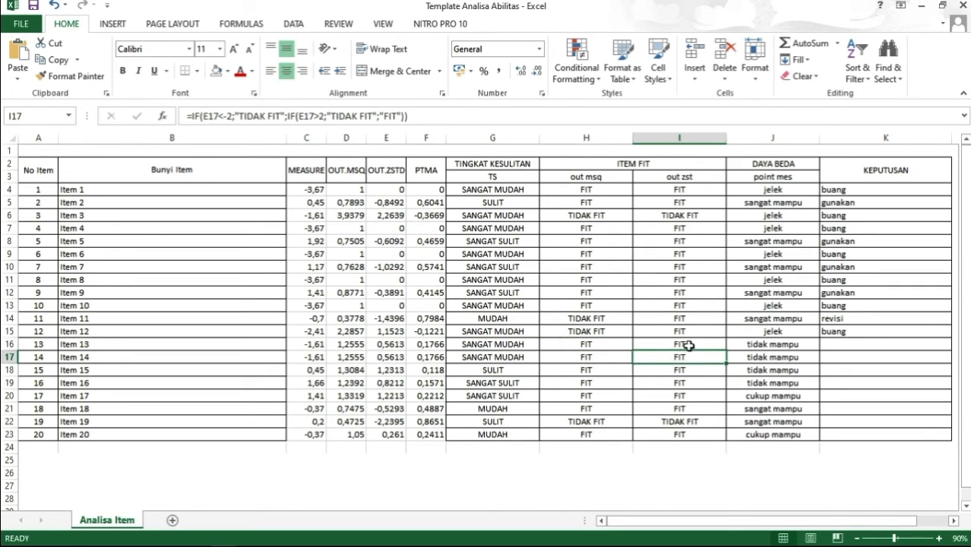
{"action": "left_click", "coordinate": [518, 346]}
{"action": "left_click", "coordinate": [588, 344]}
{"action": "left_click", "coordinate": [659, 345]}
{"action": "left_click", "coordinate": [739, 340]}
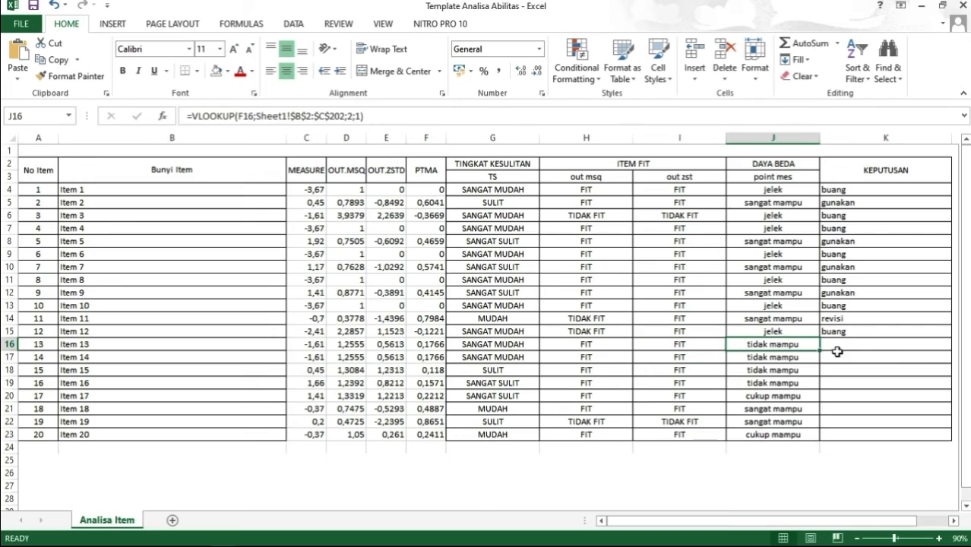
{"action": "left_click", "coordinate": [880, 348]}
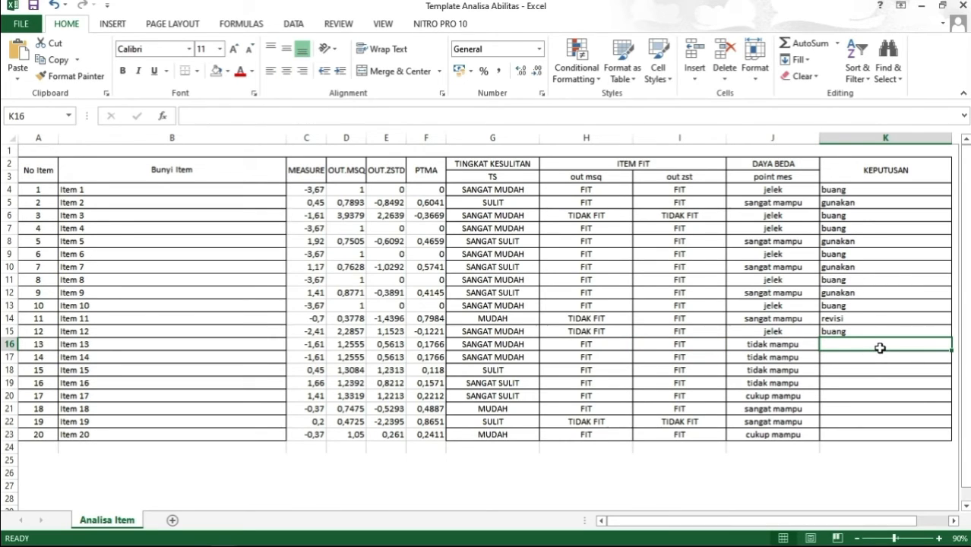
{"action": "type", "text": "rev"}
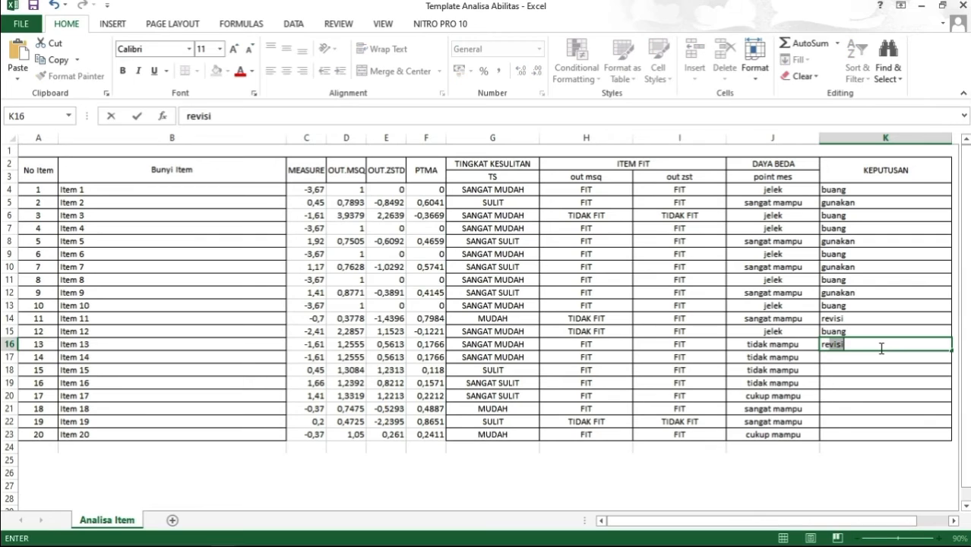
{"action": "type", "text": "isi"}
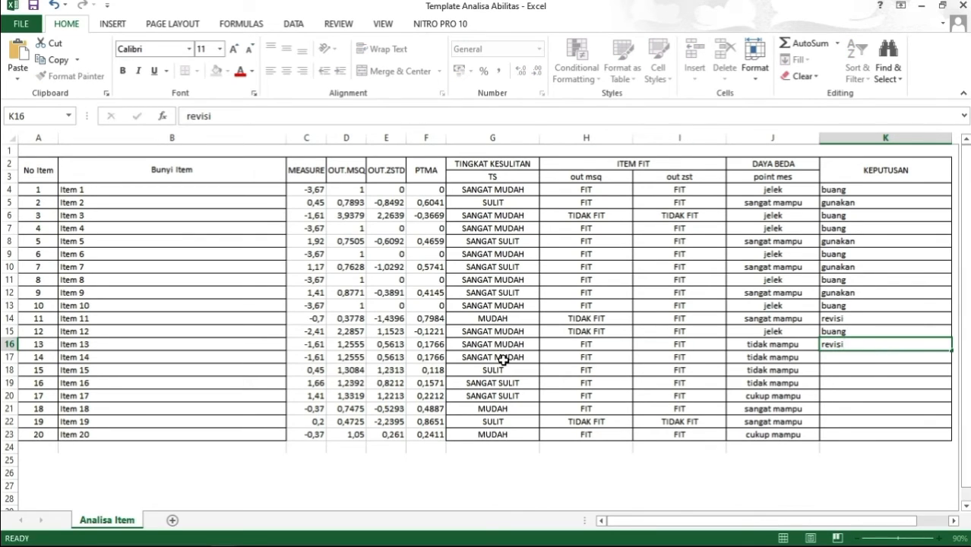
Step: Review Item 14's item fit and DAYA BEDA ratings, and record its decision as "revisi" in K17
{"action": "left_click", "coordinate": [581, 357]}
{"action": "left_click", "coordinate": [669, 356]}
{"action": "left_click", "coordinate": [769, 356]}
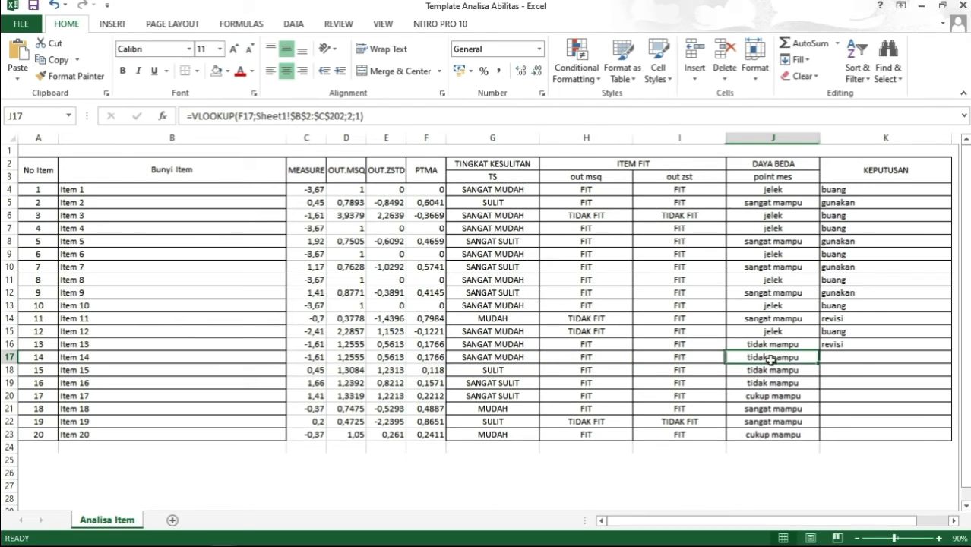
{"action": "left_click", "coordinate": [857, 361]}
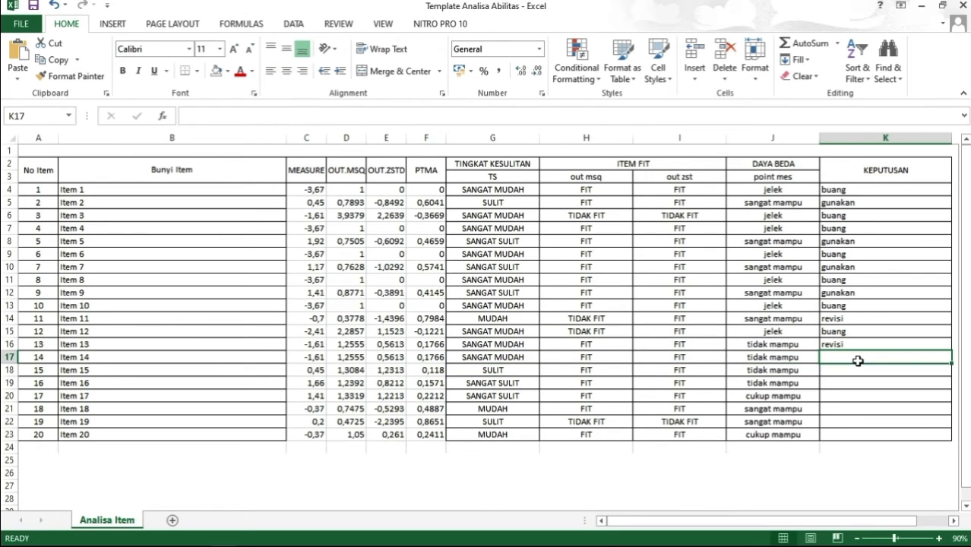
{"action": "type", "text": "revisi"}
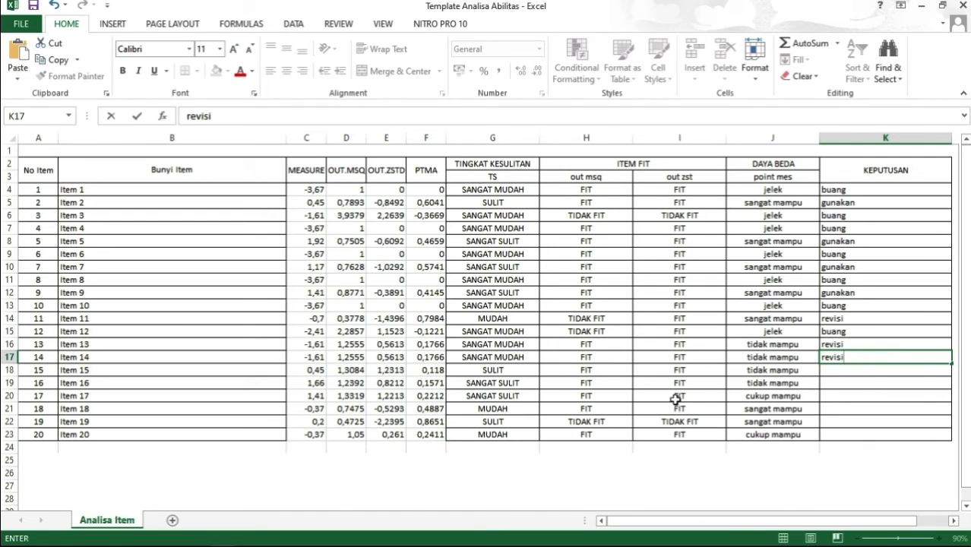
Step: Go through Item 15's difficulty, item fit and discrimination ratings, and enter "revisi" as its decision in K18
{"action": "left_click", "coordinate": [469, 371]}
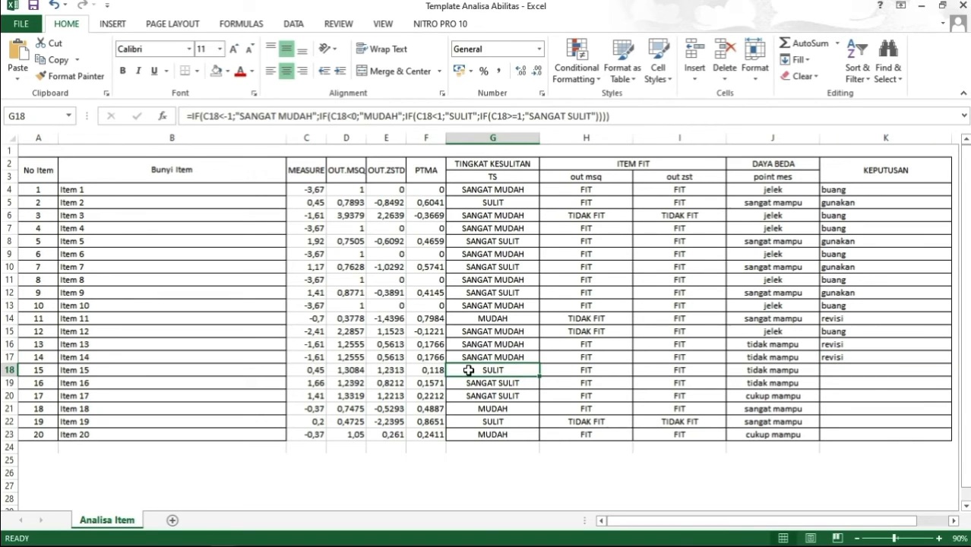
{"action": "left_click", "coordinate": [570, 370]}
{"action": "left_click", "coordinate": [667, 369]}
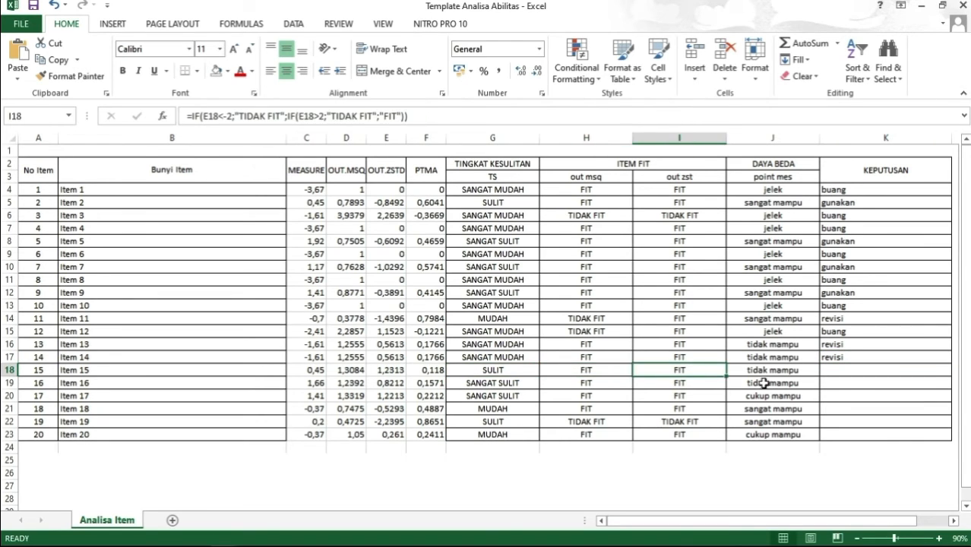
{"action": "left_click", "coordinate": [774, 372]}
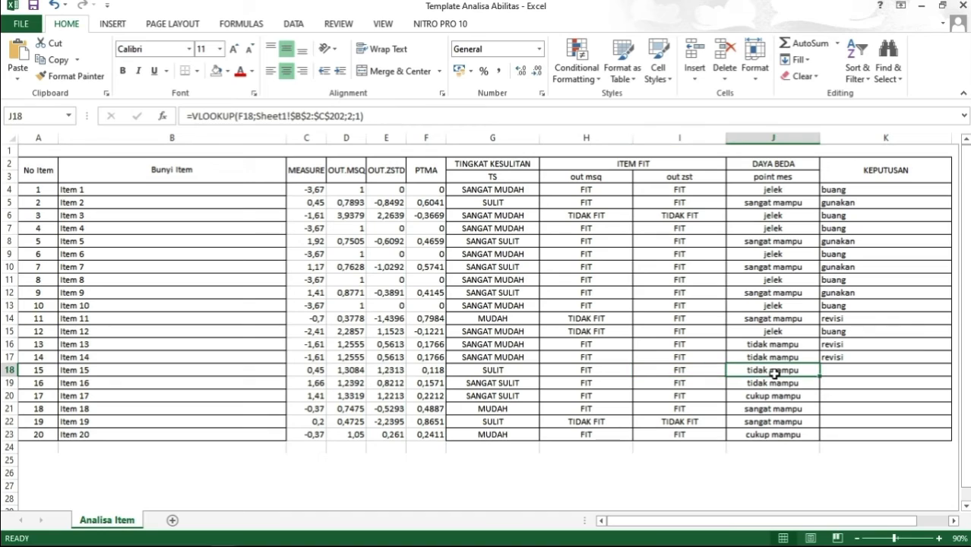
{"action": "left_click", "coordinate": [834, 370]}
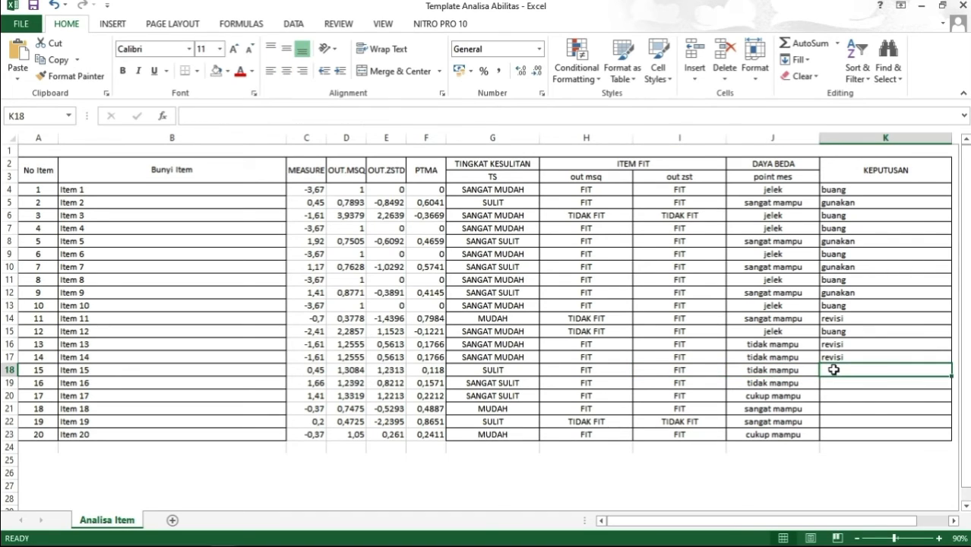
{"action": "type", "text": "revisi"}
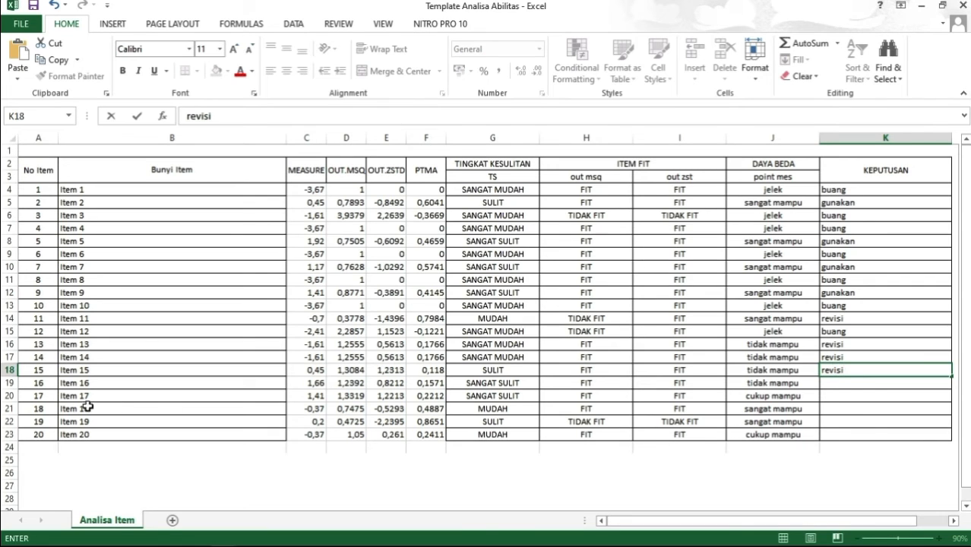
Step: Review the difficulty, fit and DAYA BEDA ratings of Item 16, and record its KEPUTUSAN as "revisi" in K19
{"action": "left_click", "coordinate": [85, 384]}
{"action": "left_click", "coordinate": [533, 383]}
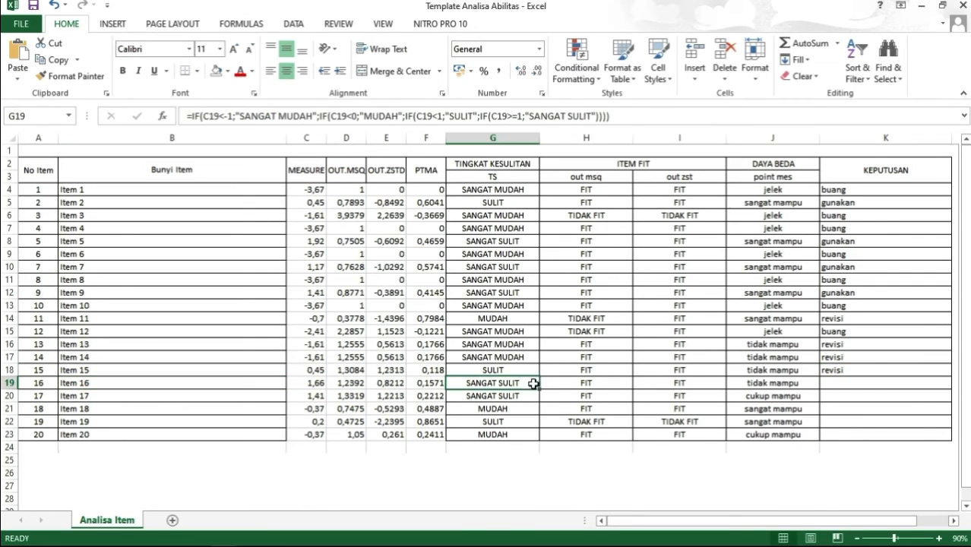
{"action": "left_click", "coordinate": [568, 387]}
{"action": "left_click", "coordinate": [670, 387]}
{"action": "left_click", "coordinate": [722, 384]}
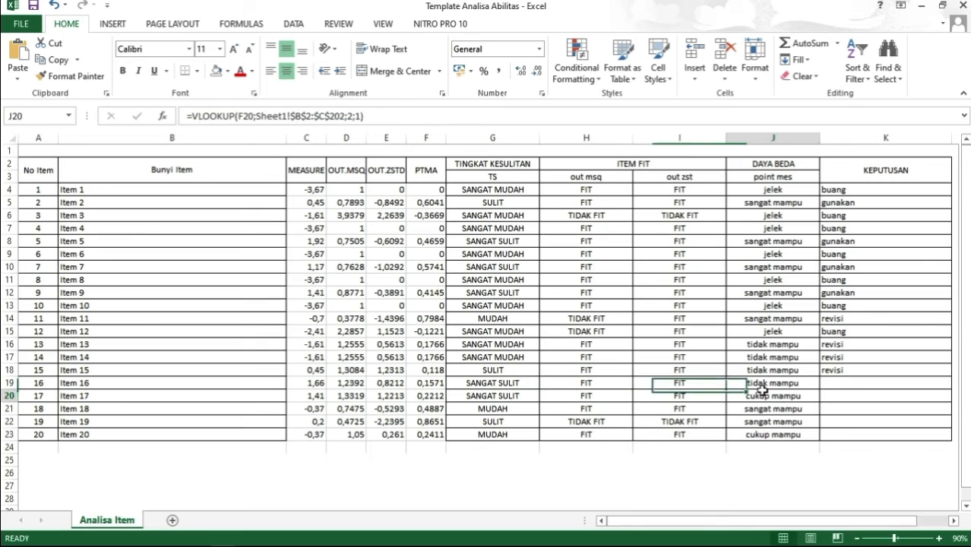
{"action": "left_click", "coordinate": [842, 384]}
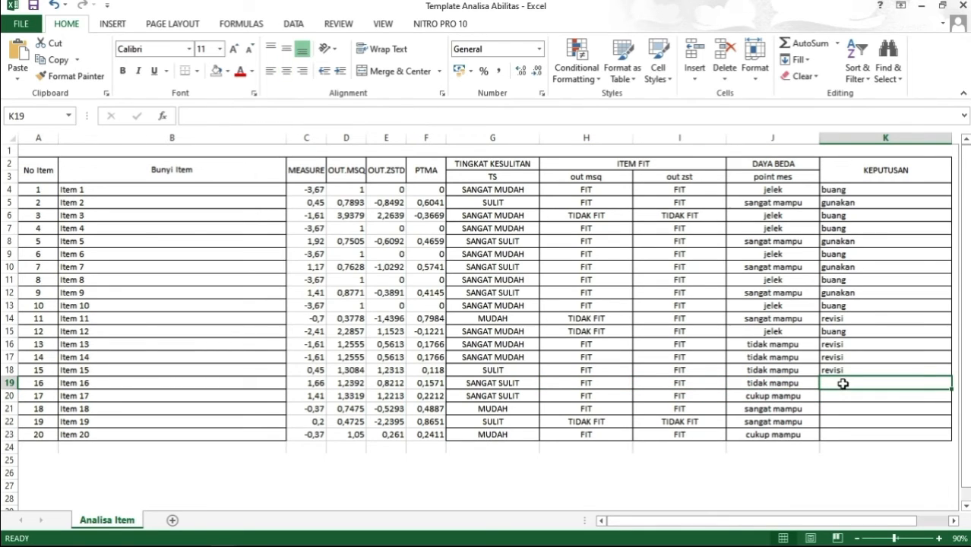
{"action": "type", "text": "revisi"}
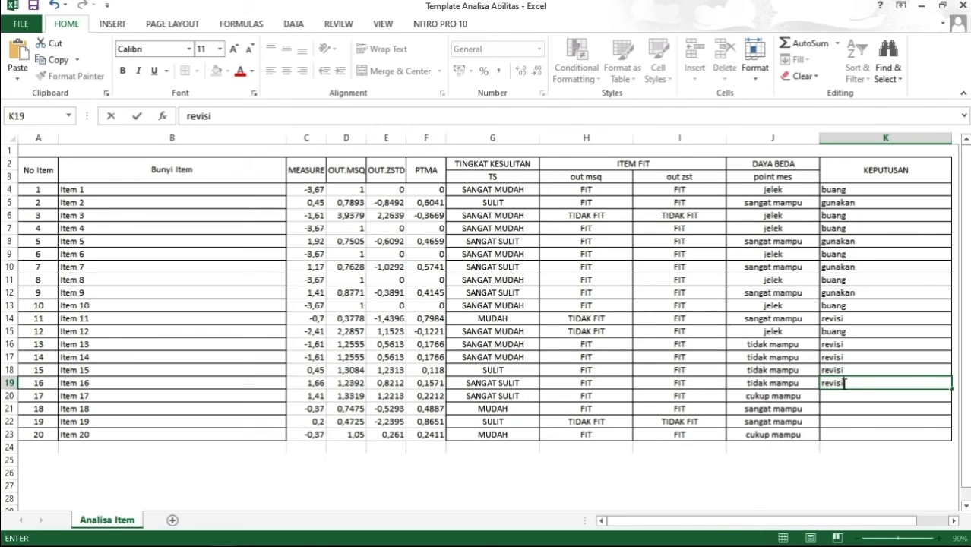
Step: Check Item 17's difficulty, item fit and DAYA BEDA ratings, and enter "gunakan" as its decision in K20
{"action": "left_click", "coordinate": [500, 397]}
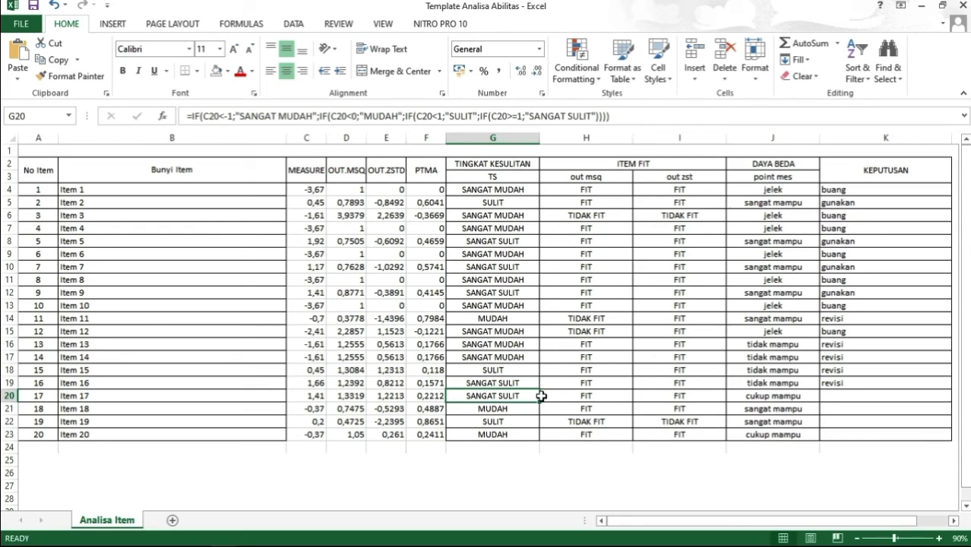
{"action": "left_click", "coordinate": [570, 396]}
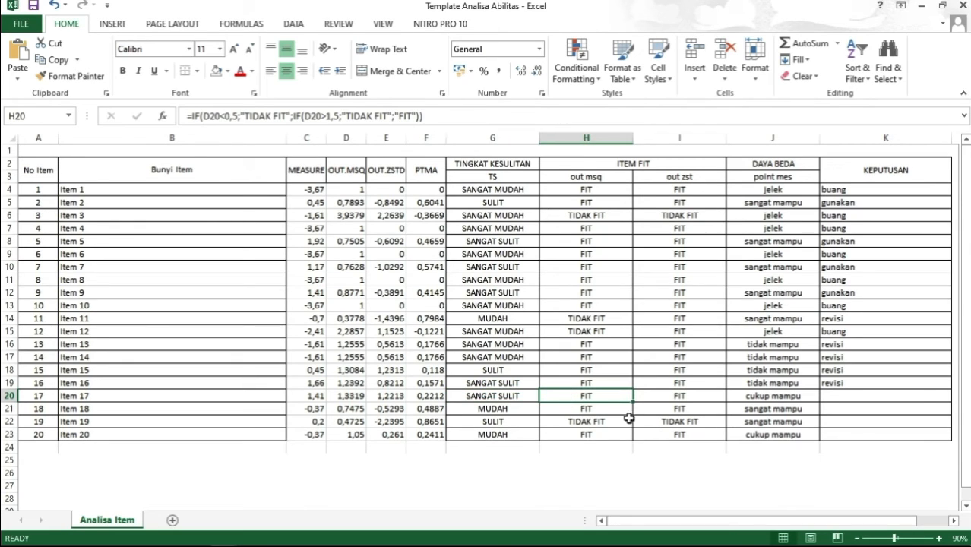
{"action": "left_click", "coordinate": [688, 400]}
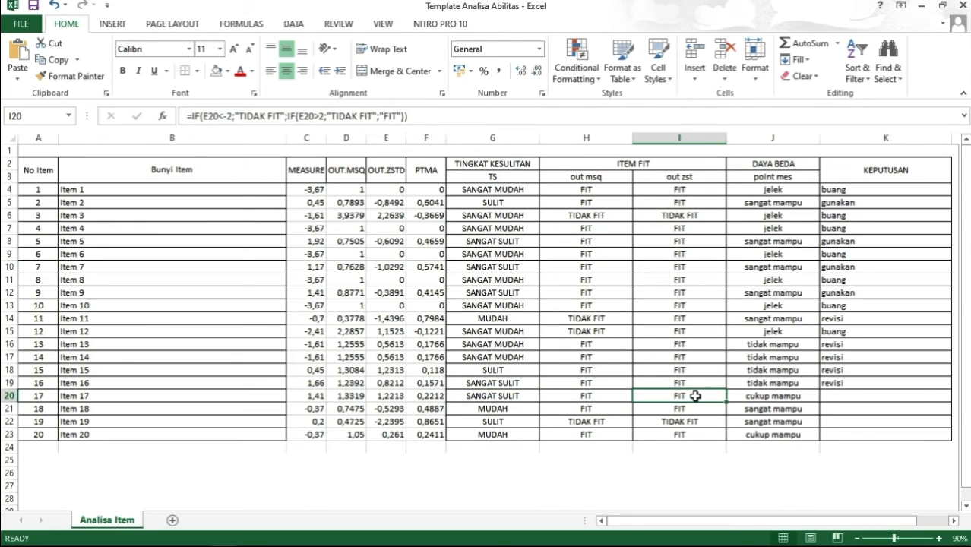
{"action": "left_click", "coordinate": [790, 396]}
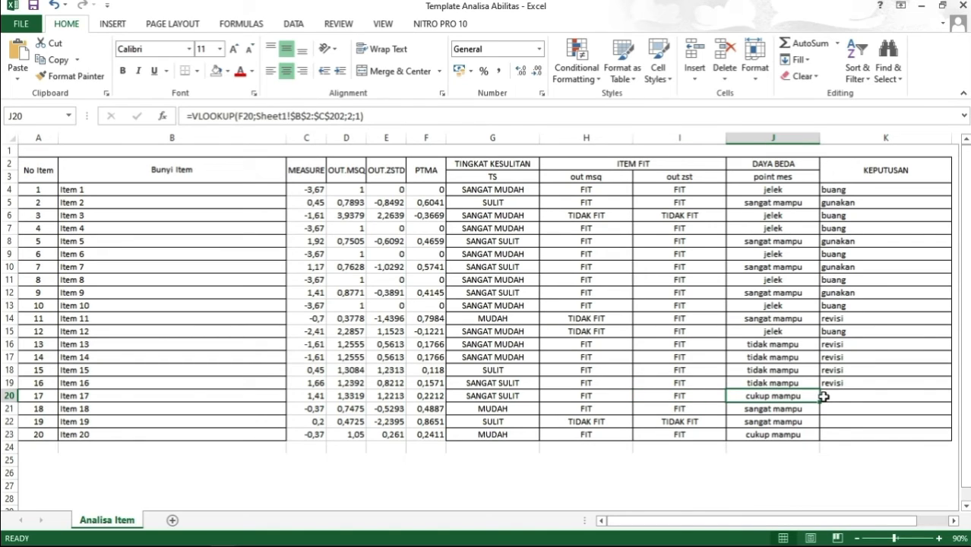
{"action": "left_click", "coordinate": [824, 397]}
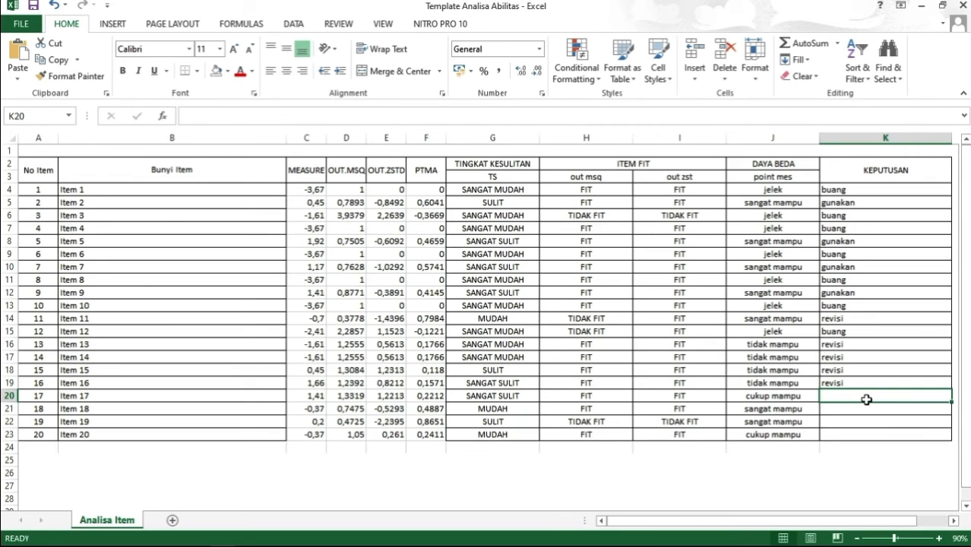
{"action": "type", "text": "gunakan"}
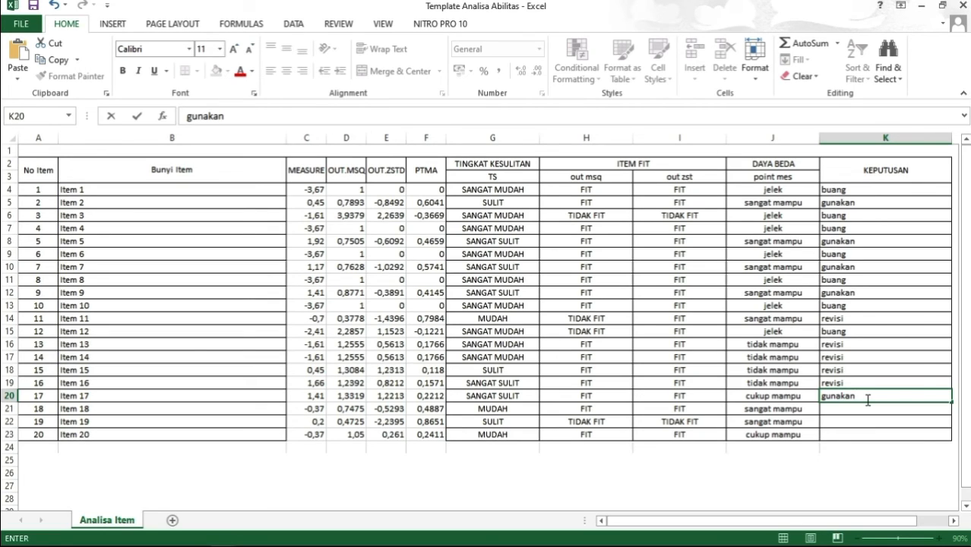
Step: Review Item 18's difficulty, fit and discrimination ratings, and record its KEPUTUSAN as "gunakan" in K21
{"action": "left_click", "coordinate": [511, 410]}
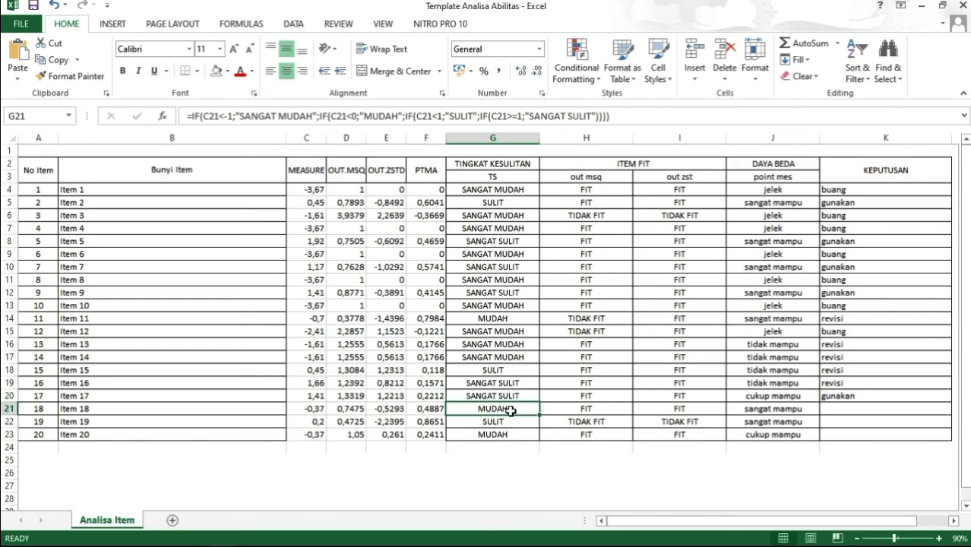
{"action": "left_click", "coordinate": [544, 411]}
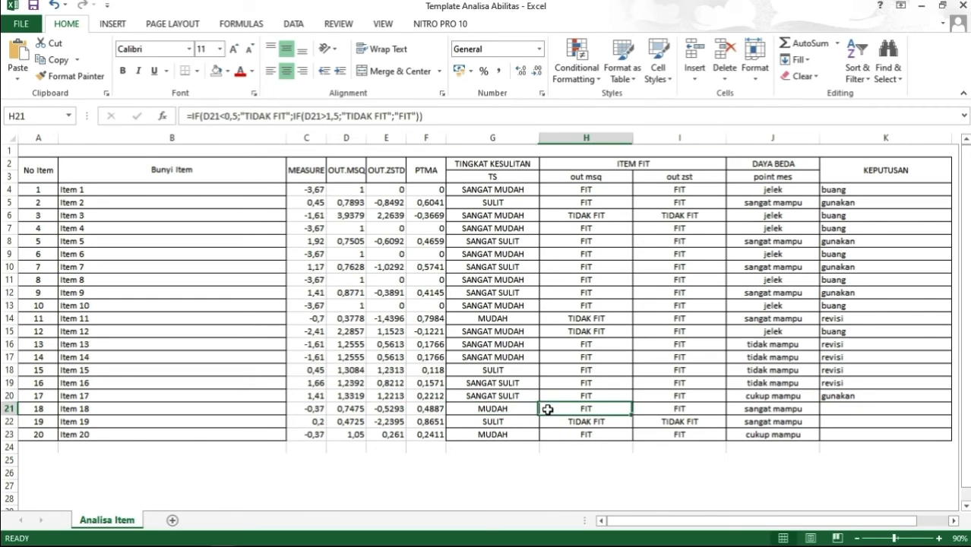
{"action": "left_click", "coordinate": [680, 412]}
{"action": "left_click", "coordinate": [737, 409]}
{"action": "left_click", "coordinate": [855, 413]}
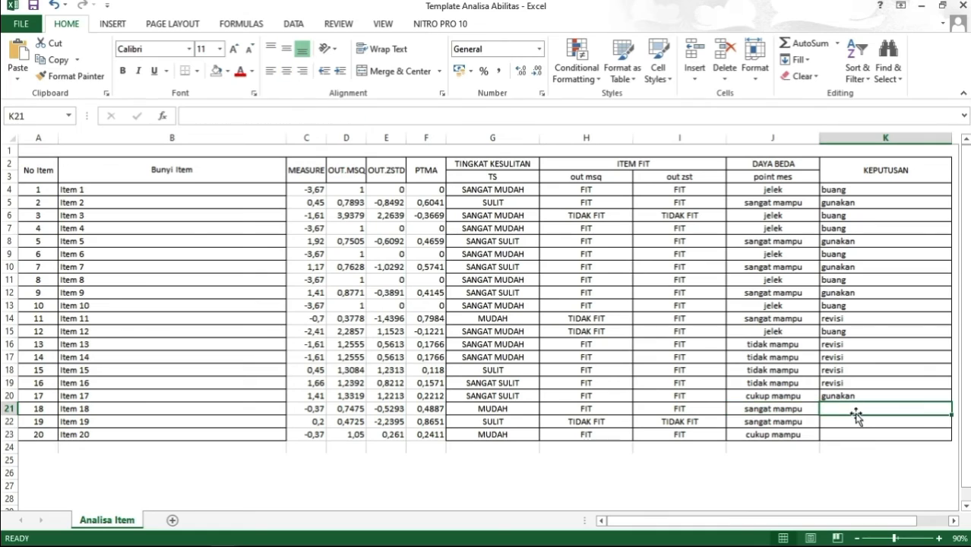
{"action": "type", "text": "gunakan"}
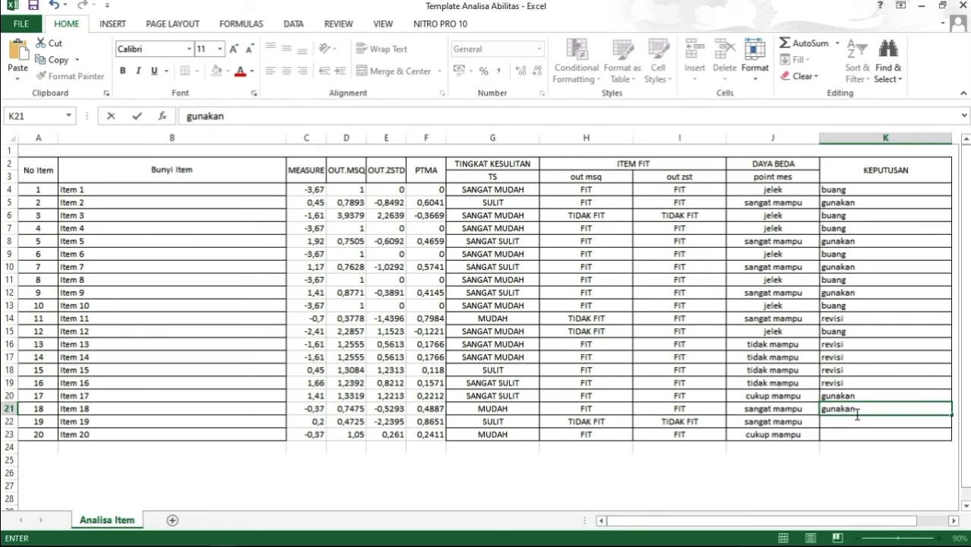
Step: Go through Item 19's difficulty, item fit and DAYA BEDA ratings, and enter "buang" as its decision in K22
{"action": "left_click", "coordinate": [100, 434]}
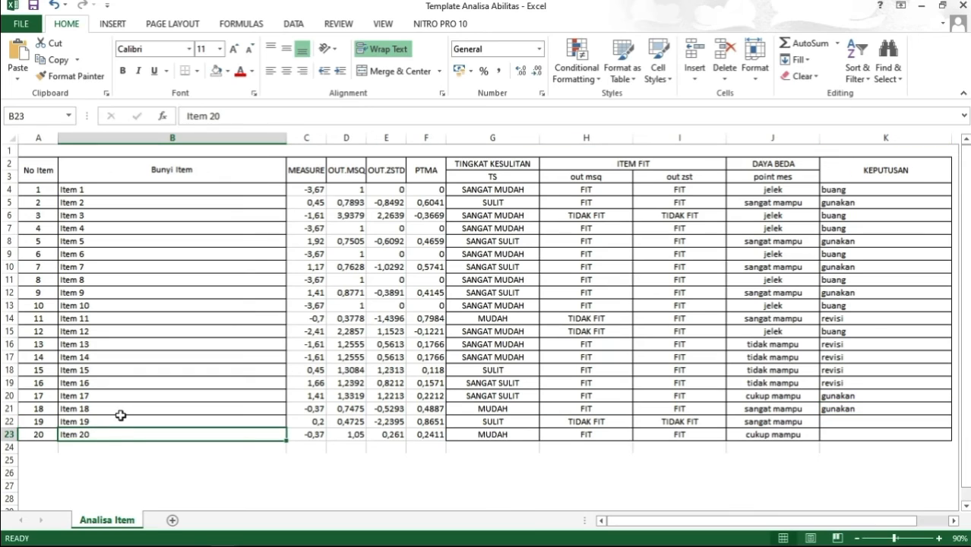
{"action": "left_click", "coordinate": [121, 417]}
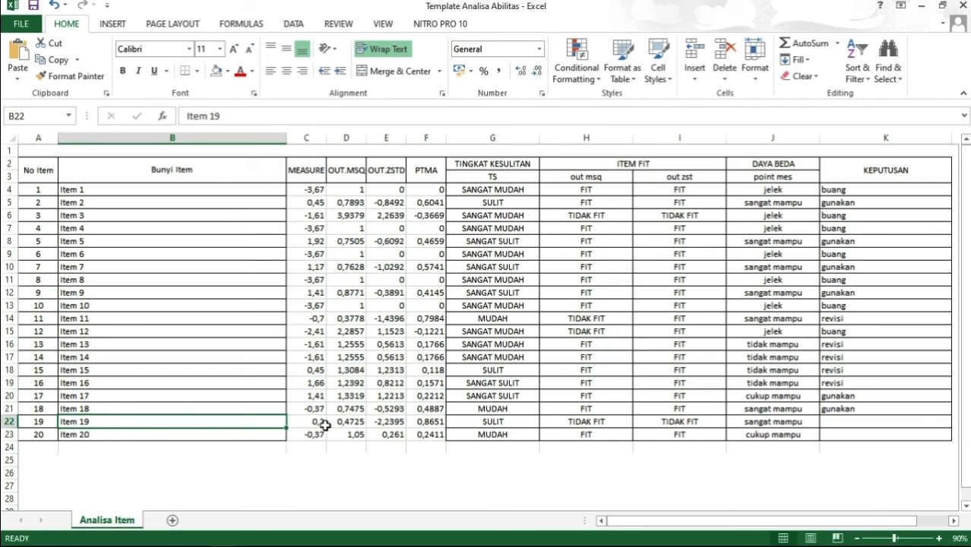
{"action": "left_click", "coordinate": [486, 424]}
{"action": "left_click", "coordinate": [566, 423]}
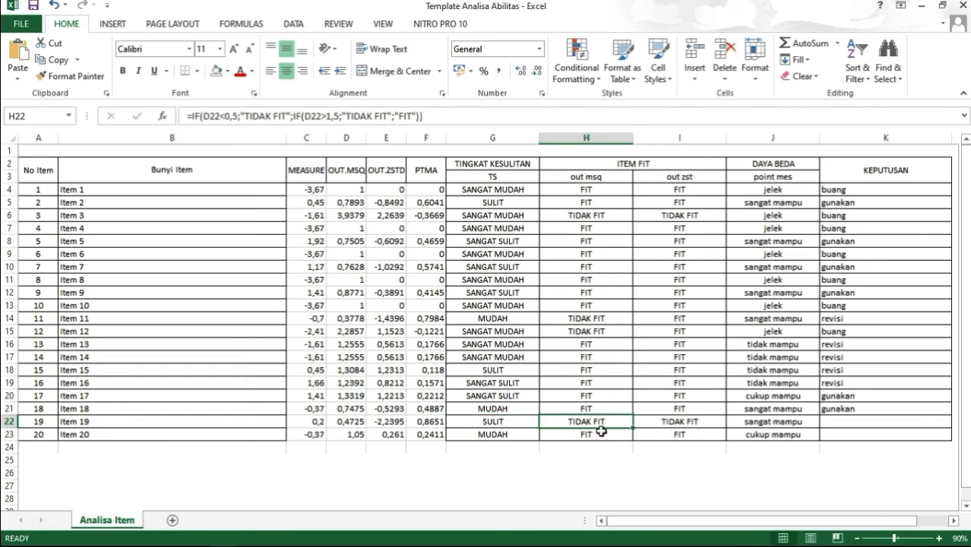
{"action": "left_click", "coordinate": [647, 427]}
{"action": "left_click", "coordinate": [750, 423]}
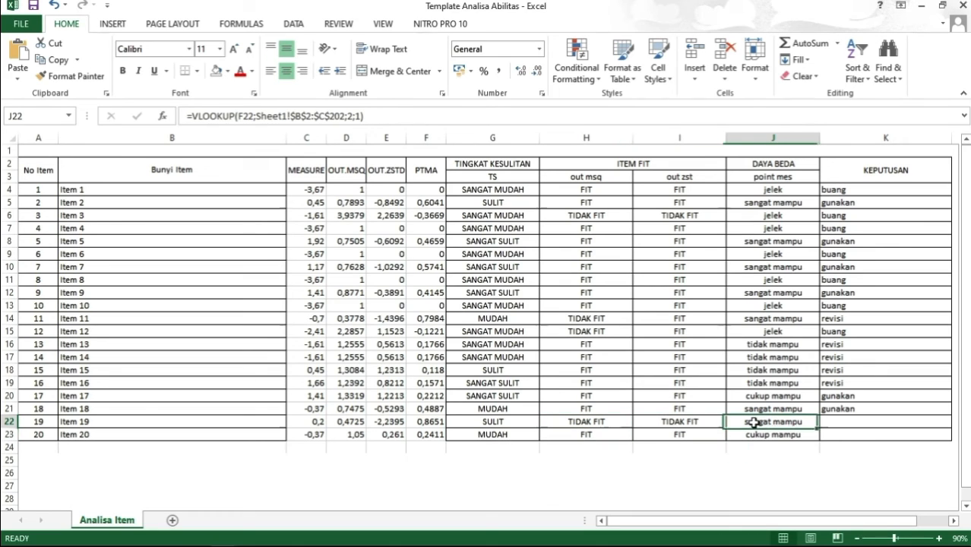
{"action": "left_click", "coordinate": [865, 420]}
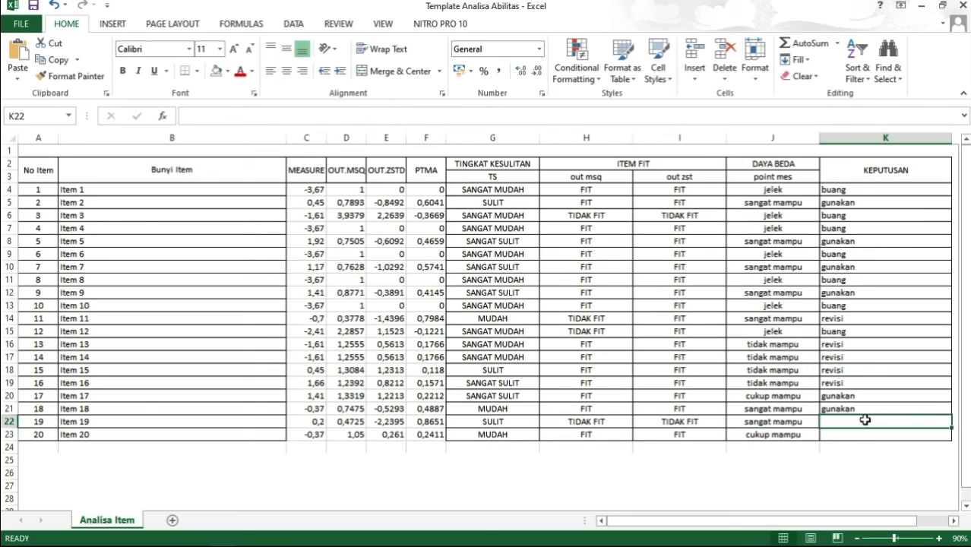
{"action": "type", "text": "buang"}
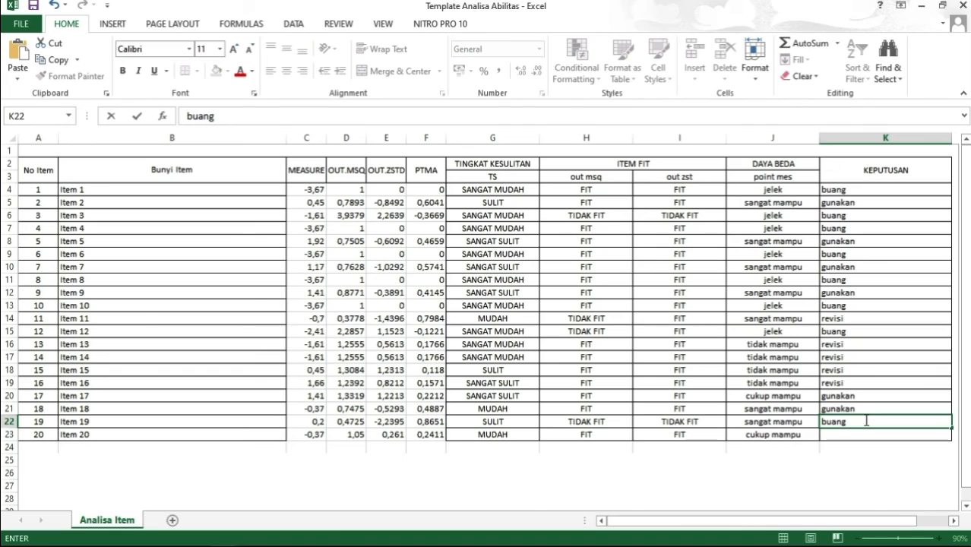
Step: Check Item 20's difficulty, item fit and DAYA BEDA ratings, and enter "gunakan" as its KEPUTUSAN in K23
{"action": "left_click", "coordinate": [495, 434]}
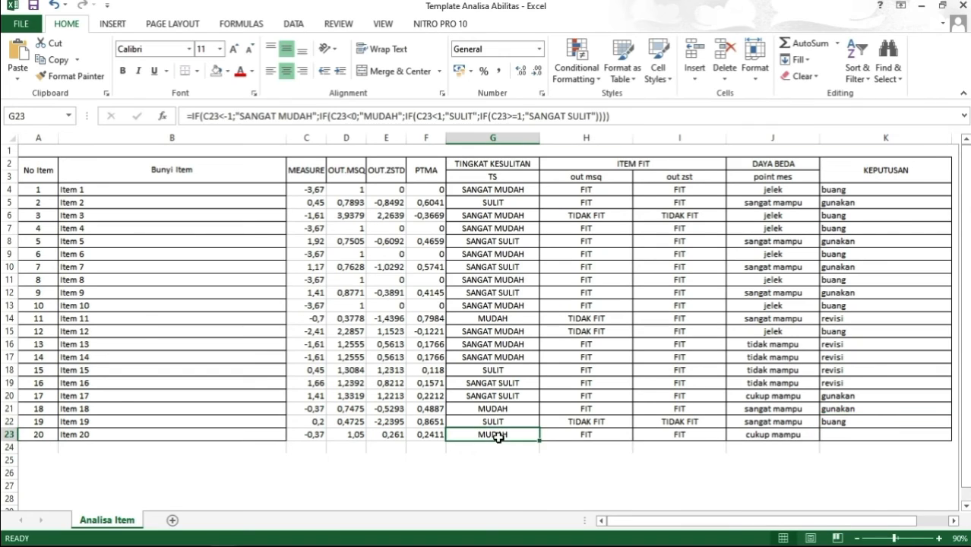
{"action": "left_click", "coordinate": [571, 432]}
{"action": "left_click", "coordinate": [659, 434]}
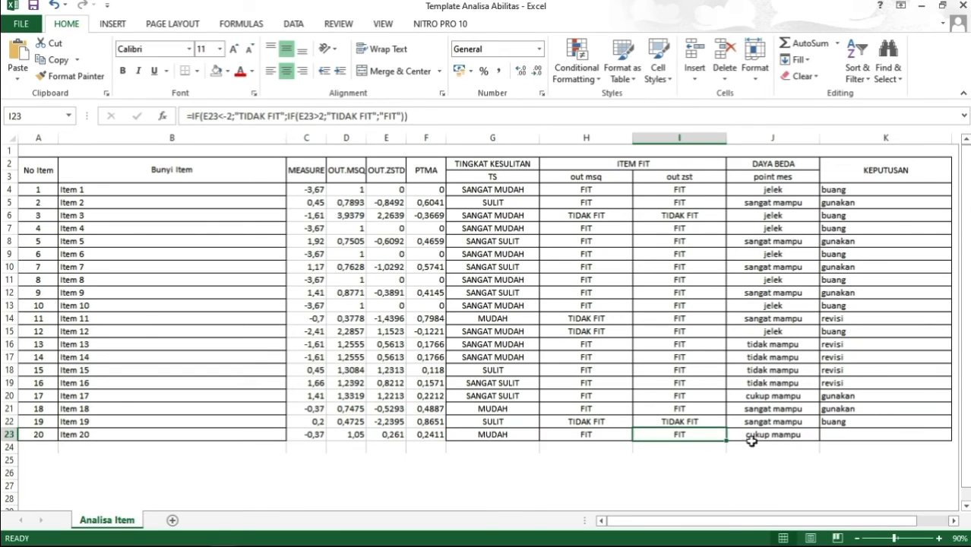
{"action": "left_click", "coordinate": [770, 435]}
{"action": "left_click", "coordinate": [857, 439]}
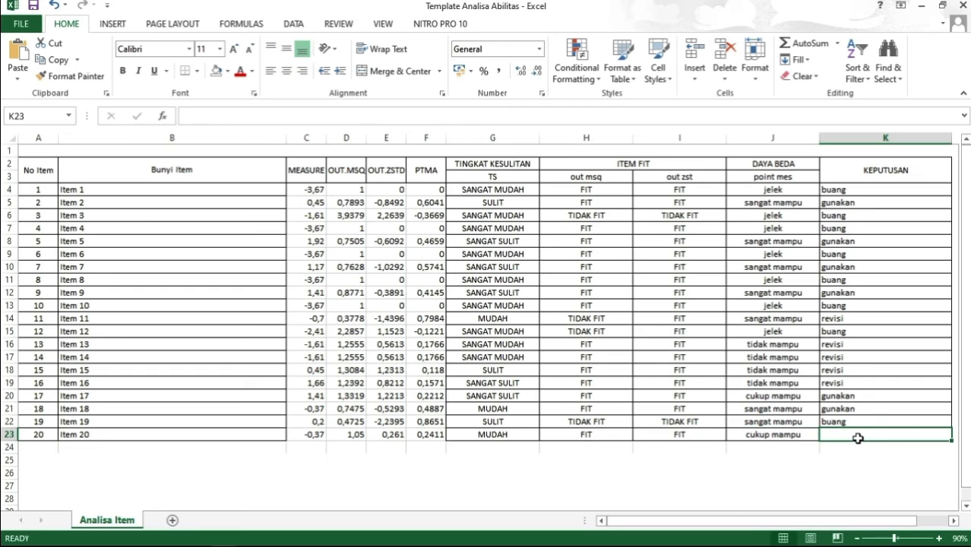
{"action": "type", "text": "gunakan"}
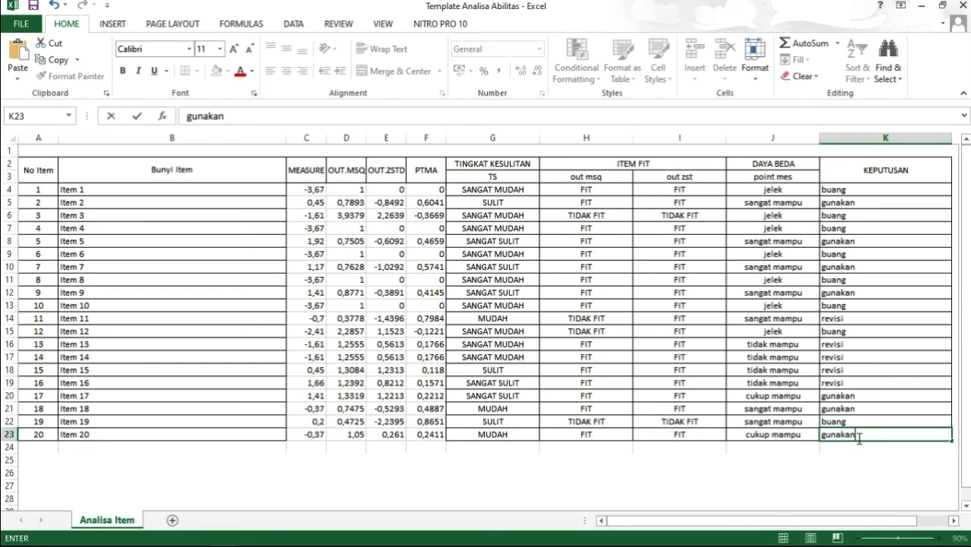
{"action": "left_click", "coordinate": [835, 451]}
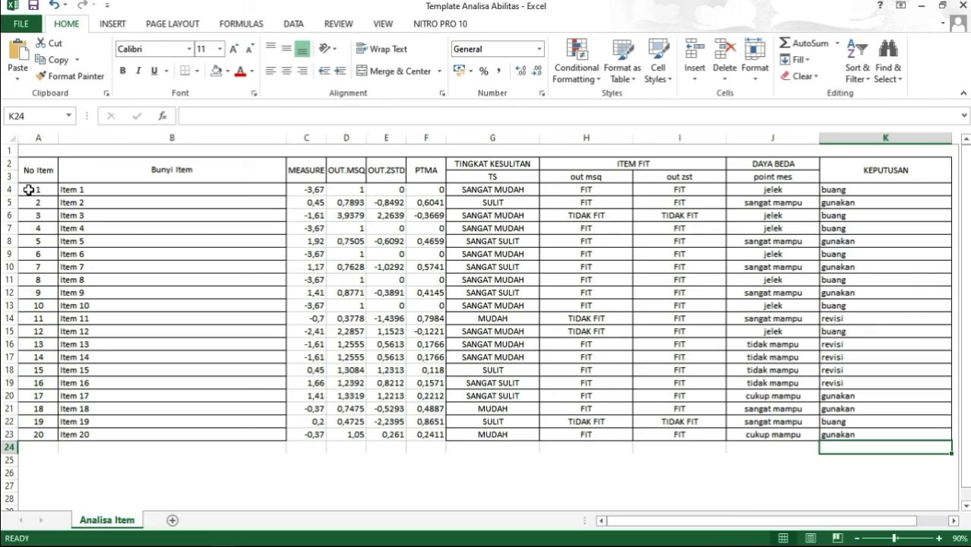
Step: Fill the "buang" rows of Items 1, 3 and 4 with red from column B through K
{"action": "left_click_drag", "start_coordinate": [29, 189], "coordinate": [873, 194]}
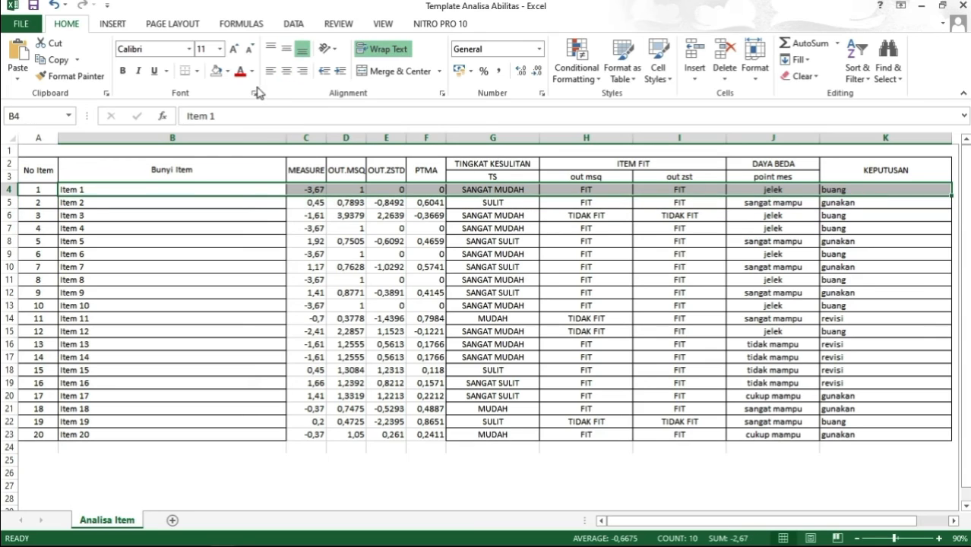
{"action": "left_click", "coordinate": [227, 71]}
{"action": "left_click", "coordinate": [227, 183]}
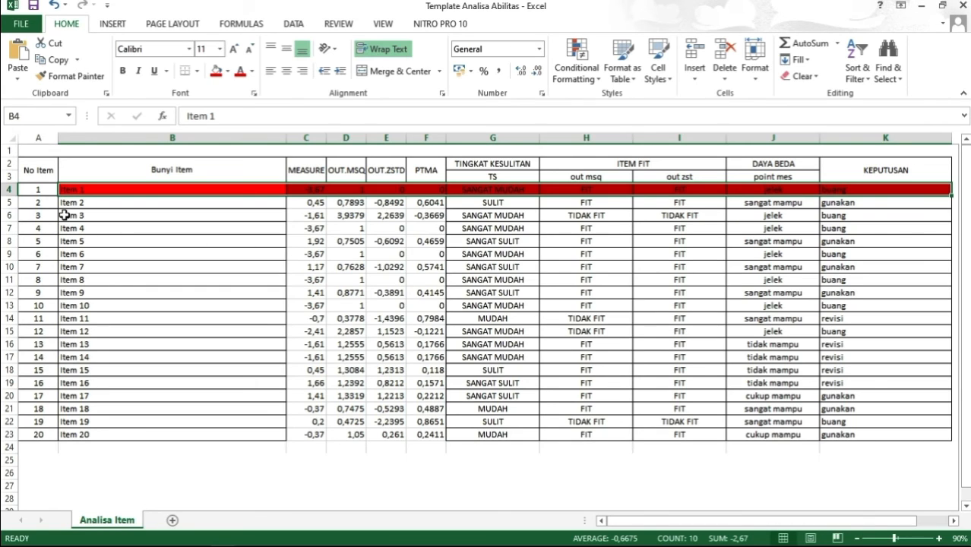
{"action": "left_click_drag", "start_coordinate": [68, 216], "coordinate": [855, 228]}
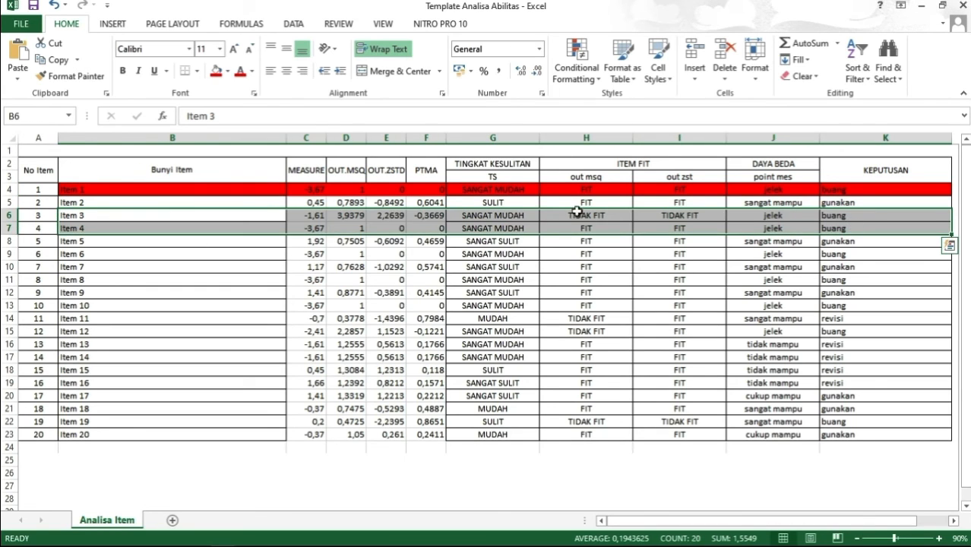
{"action": "left_click", "coordinate": [216, 72]}
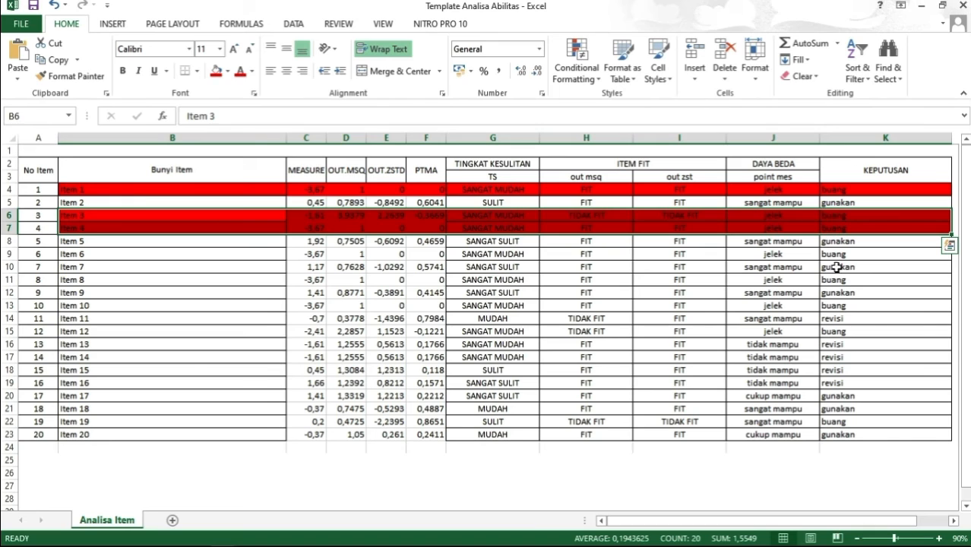
Step: Apply the same red fill to columns B through K for the discarded Items 6, 8 and 10
{"action": "left_click_drag", "start_coordinate": [827, 253], "coordinate": [206, 257]}
{"action": "left_click", "coordinate": [216, 71]}
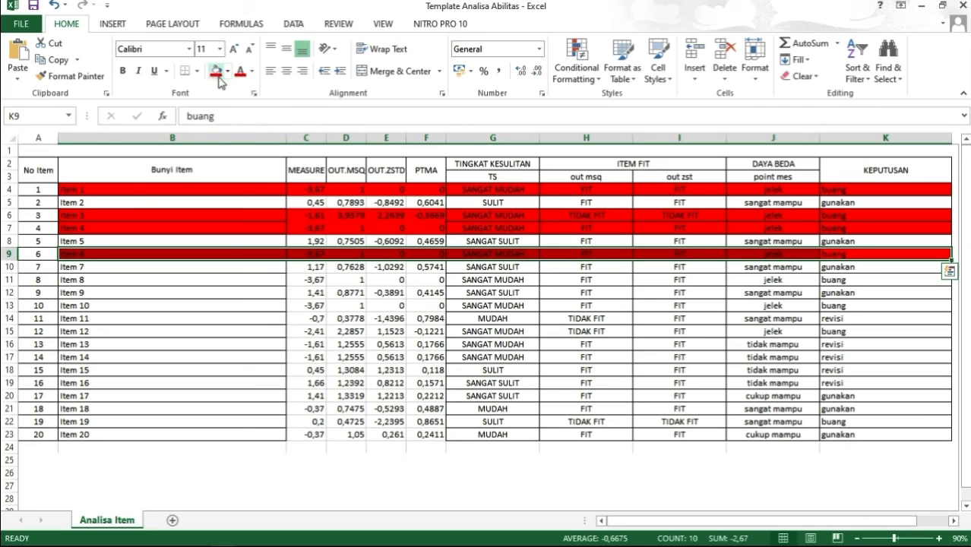
{"action": "left_click_drag", "start_coordinate": [863, 279], "coordinate": [230, 282]}
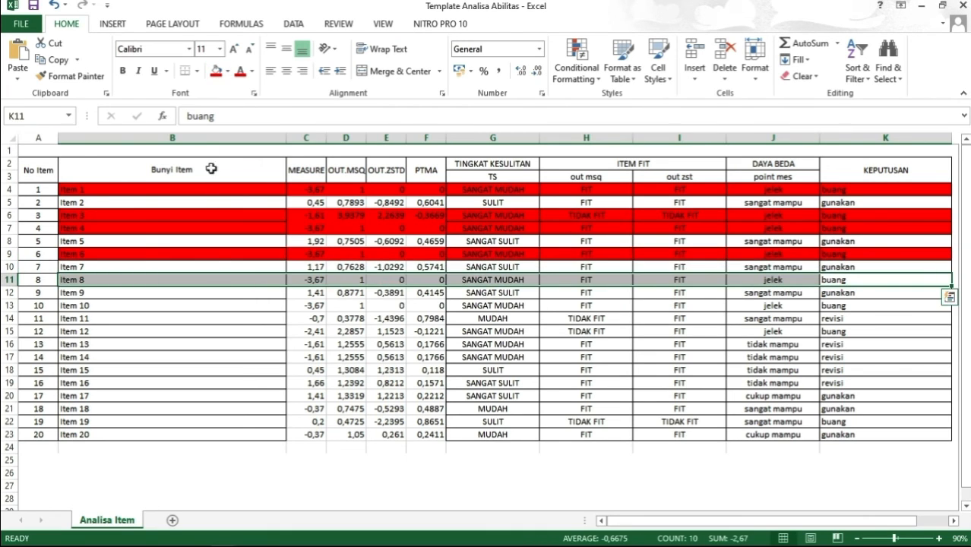
{"action": "left_click", "coordinate": [216, 71]}
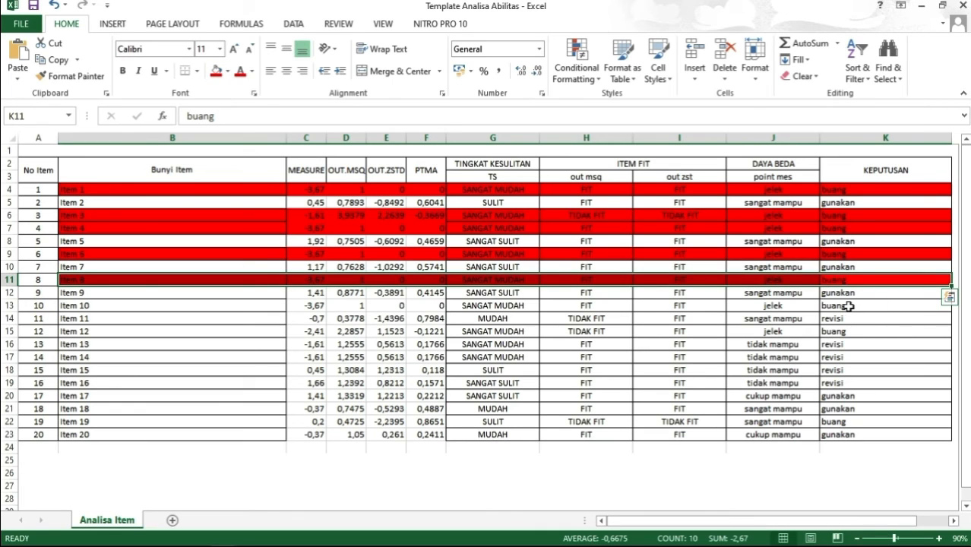
{"action": "left_click_drag", "start_coordinate": [847, 306], "coordinate": [212, 310]}
{"action": "left_click", "coordinate": [216, 71]}
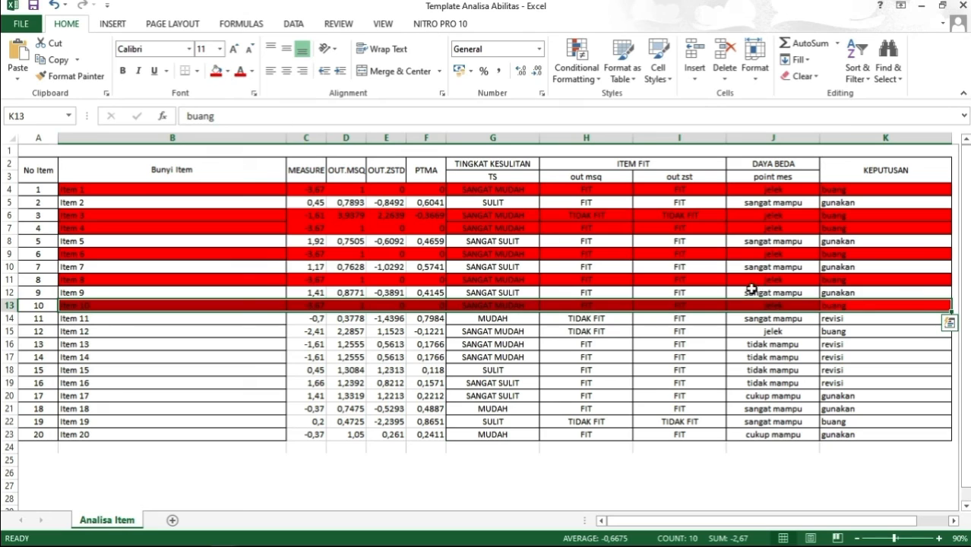
Step: Color the remaining "buang" rows, Items 12 and 19, red across columns B to K
{"action": "left_click_drag", "start_coordinate": [865, 334], "coordinate": [224, 345]}
{"action": "left_click_drag", "start_coordinate": [154, 337], "coordinate": [150, 327]}
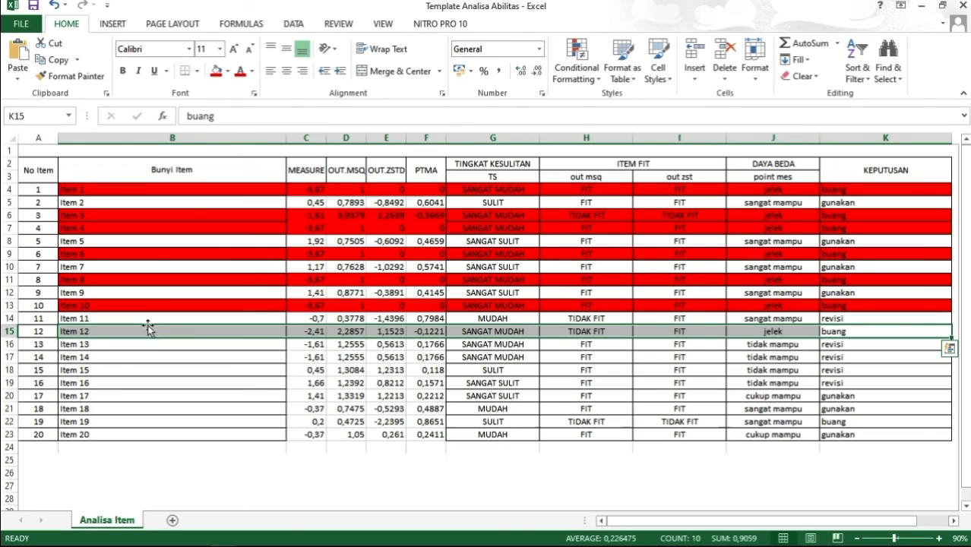
{"action": "left_click", "coordinate": [216, 71]}
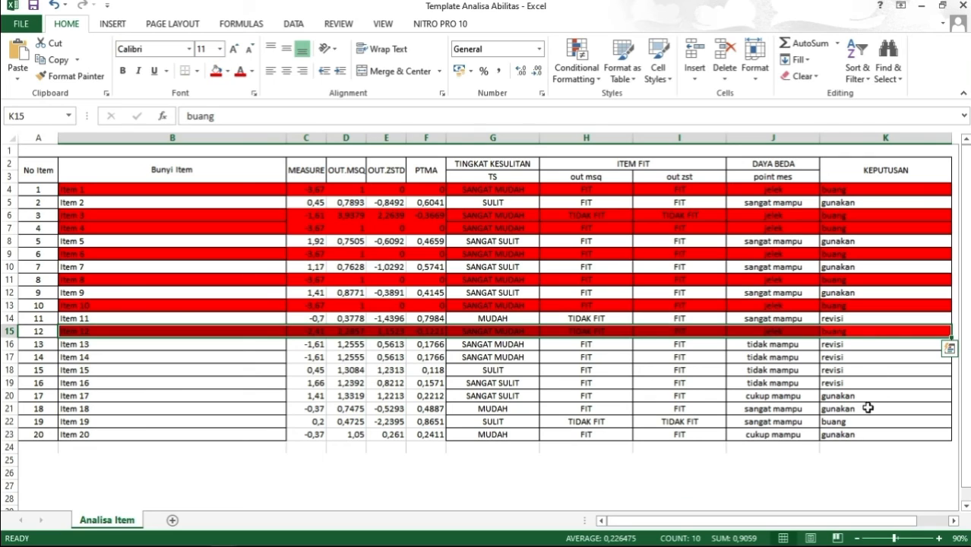
{"action": "left_click_drag", "start_coordinate": [850, 423], "coordinate": [186, 424]}
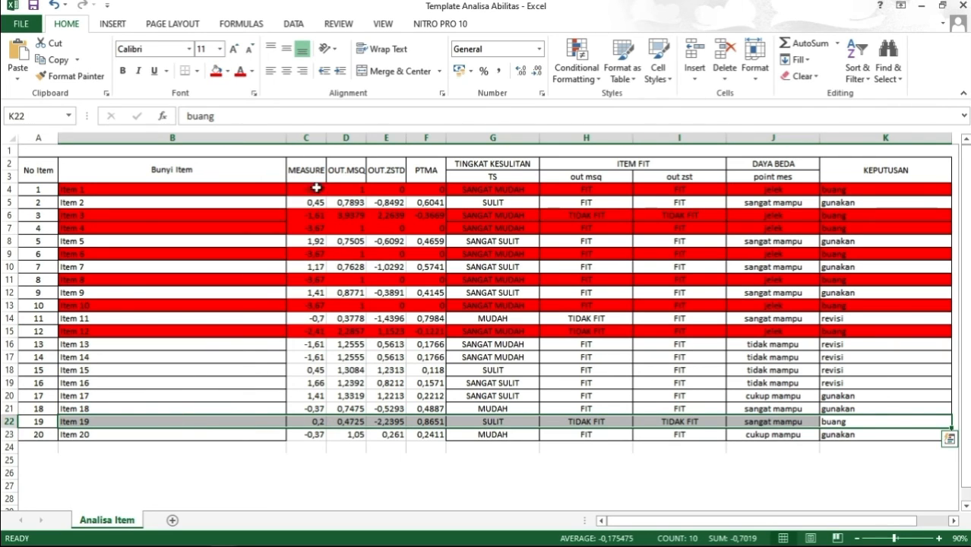
{"action": "left_click", "coordinate": [216, 71]}
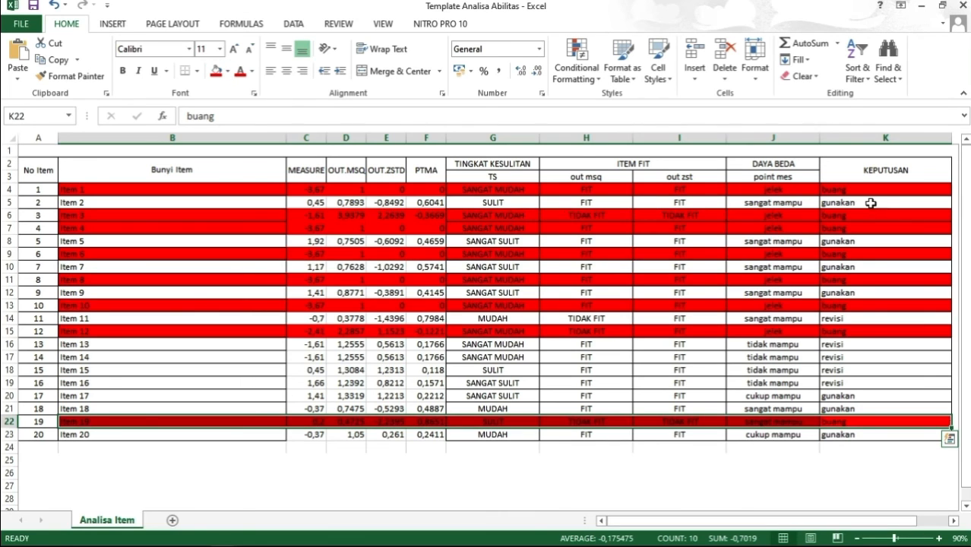
Step: Fill the "gunakan" rows of Items 2, 5 and 7 with standard green from column B through K
{"action": "left_click_drag", "start_coordinate": [871, 203], "coordinate": [202, 202]}
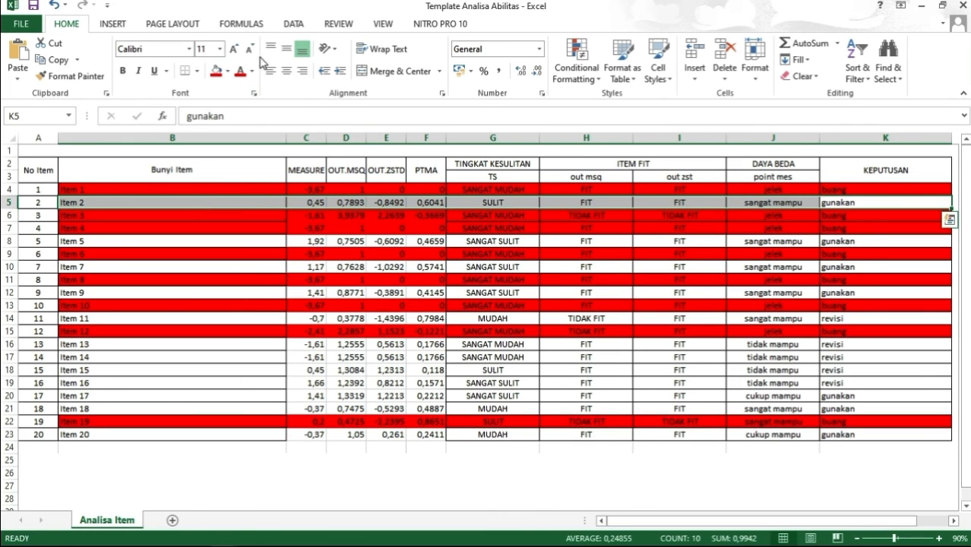
{"action": "left_click", "coordinate": [225, 70]}
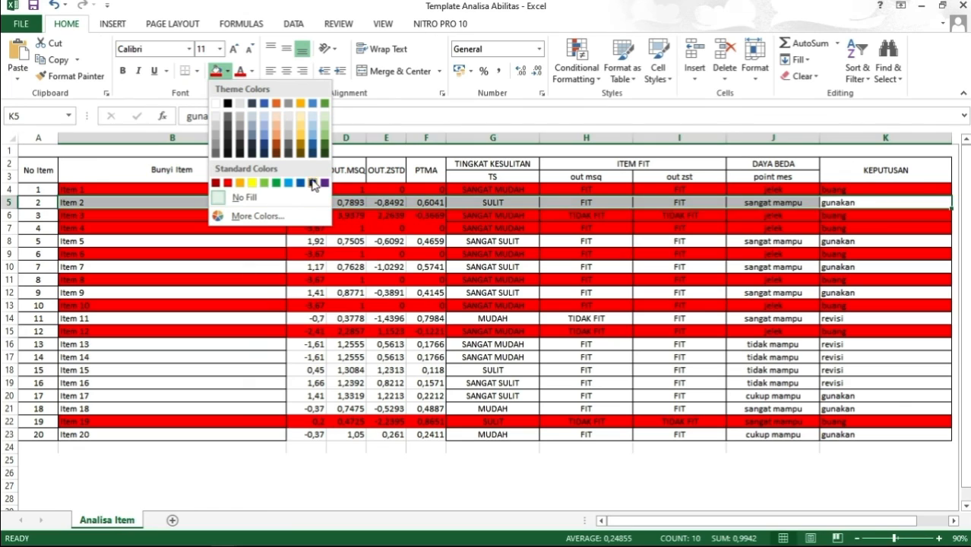
{"action": "left_click", "coordinate": [277, 183]}
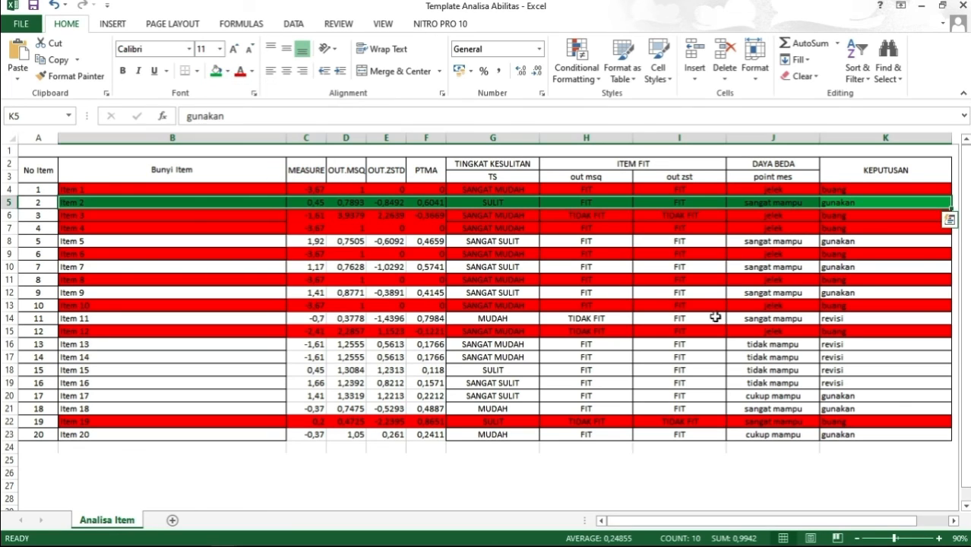
{"action": "left_click_drag", "start_coordinate": [889, 244], "coordinate": [206, 241]}
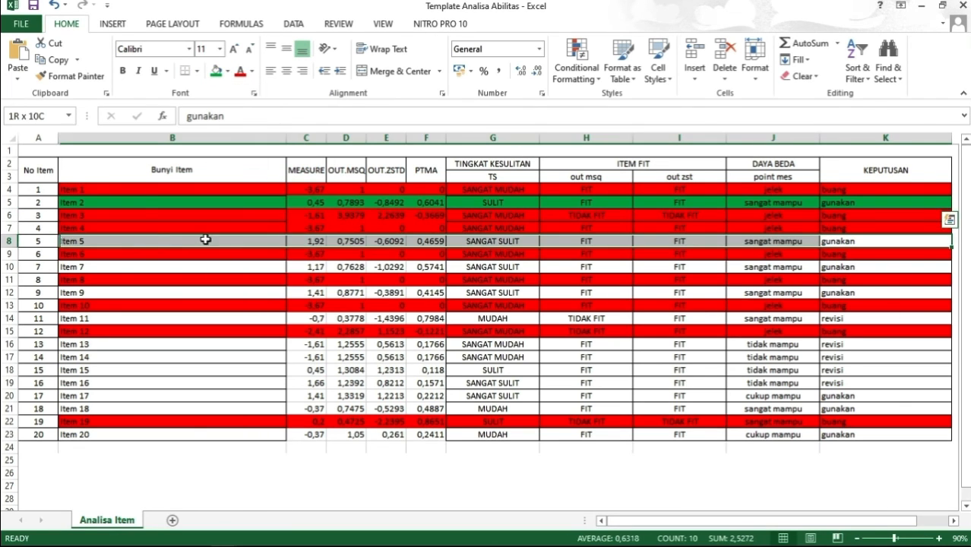
{"action": "left_click", "coordinate": [217, 71]}
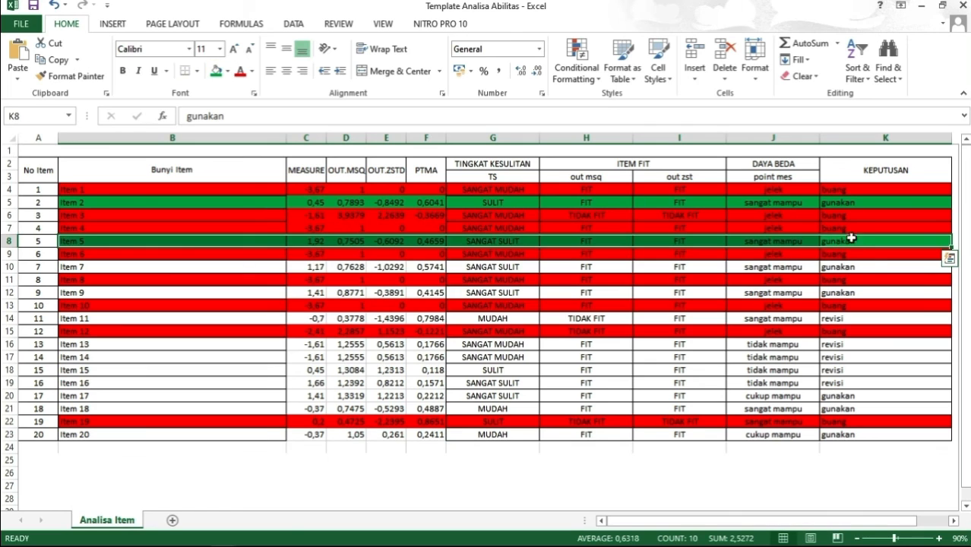
{"action": "left_click_drag", "start_coordinate": [870, 267], "coordinate": [113, 266]}
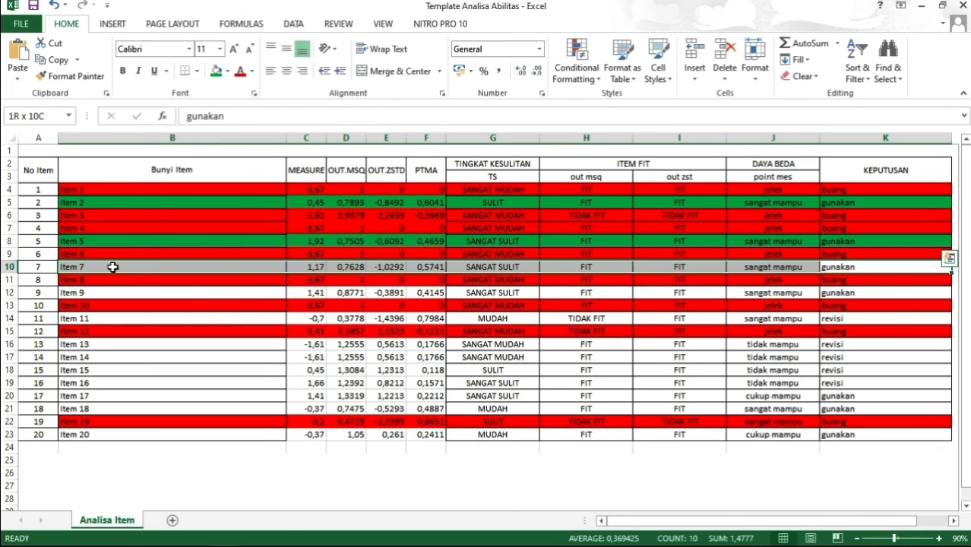
{"action": "left_click", "coordinate": [217, 71]}
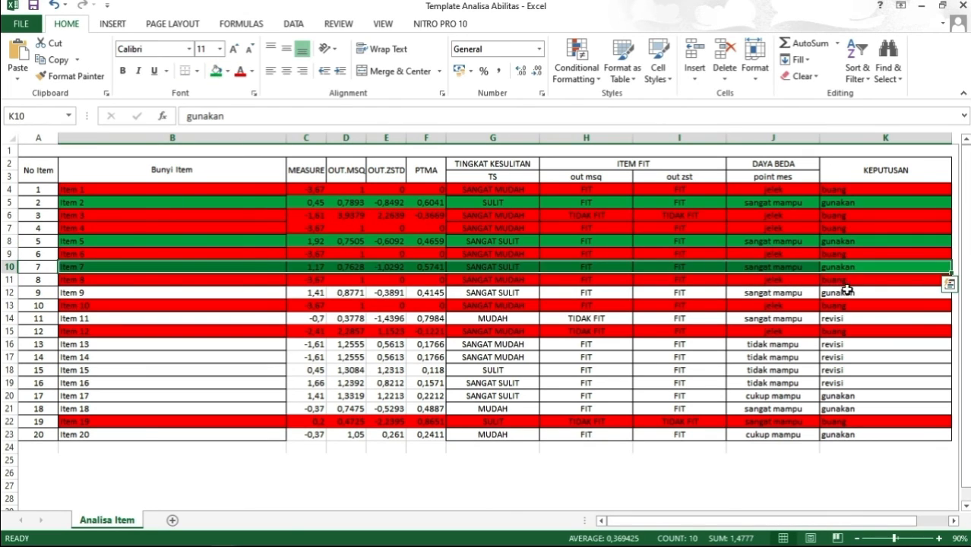
Step: Apply the green fill to columns B through K for the remaining "gunakan" Items 9, 17, 18 and 20
{"action": "left_click_drag", "start_coordinate": [848, 294], "coordinate": [117, 302]}
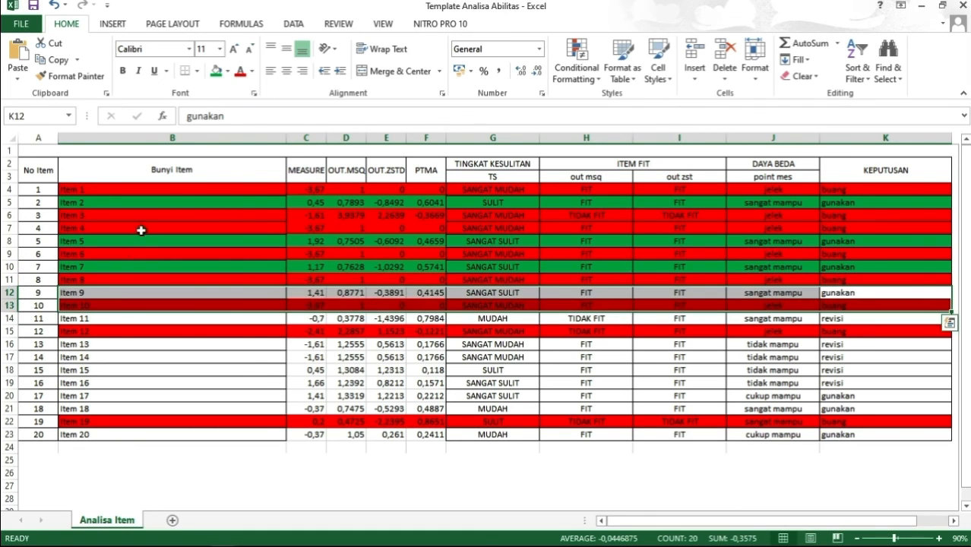
{"action": "left_click_drag", "start_coordinate": [882, 296], "coordinate": [164, 293]}
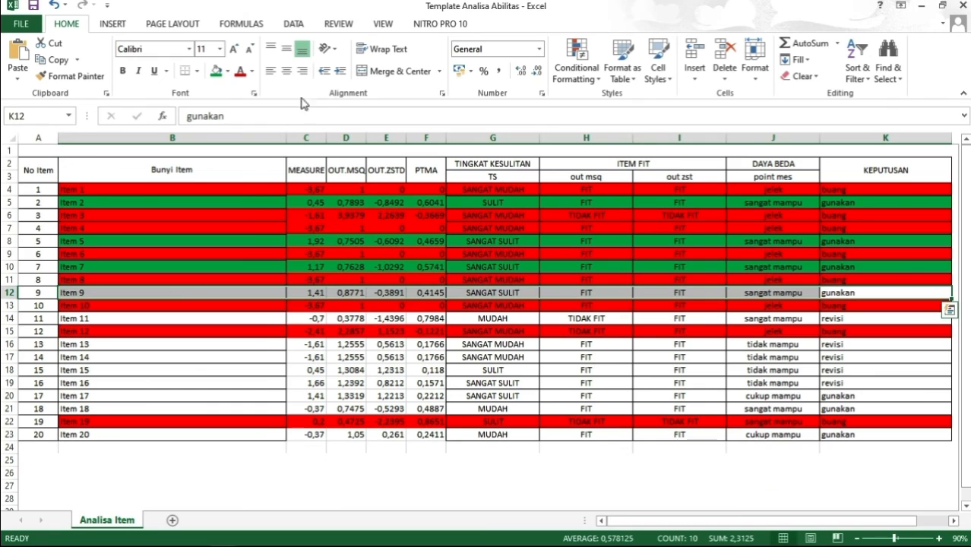
{"action": "left_click", "coordinate": [217, 70]}
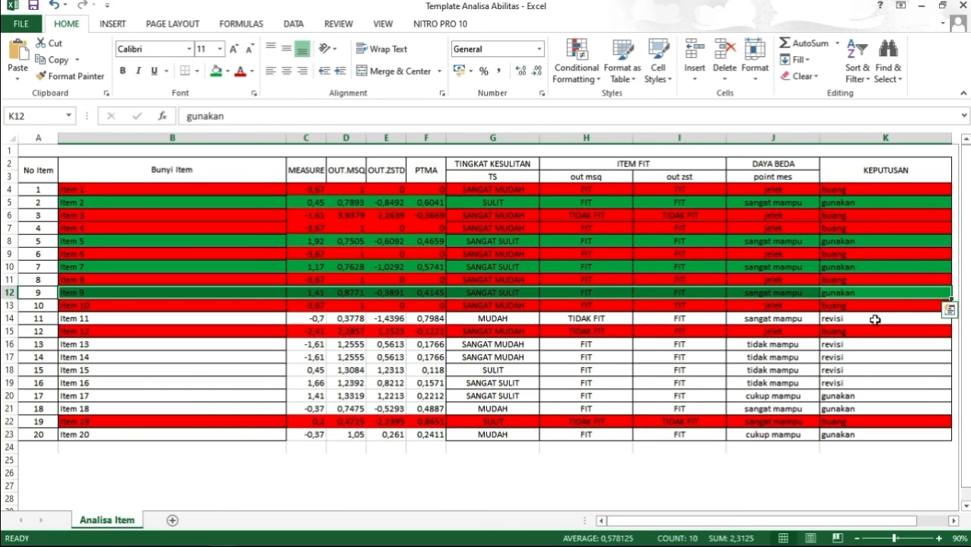
{"action": "left_click_drag", "start_coordinate": [876, 320], "coordinate": [156, 320]}
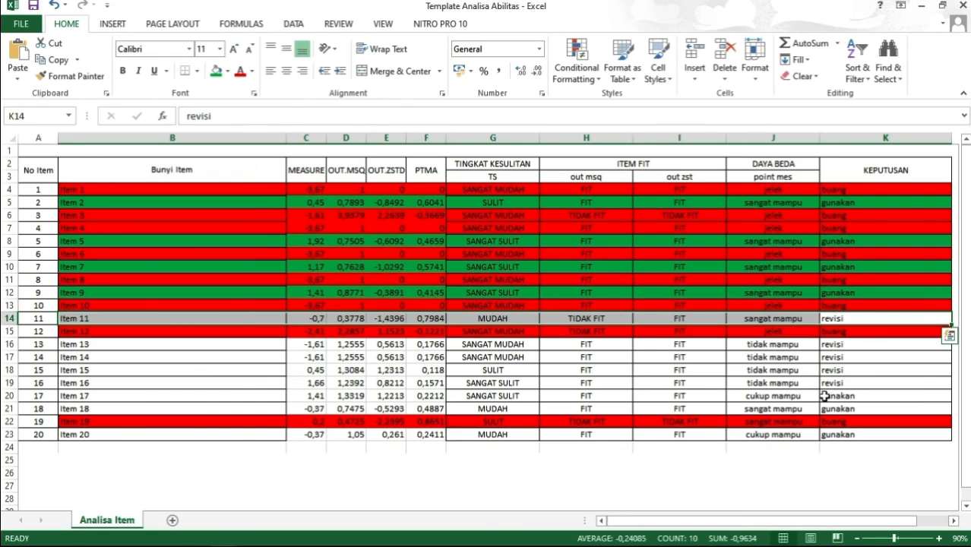
{"action": "left_click_drag", "start_coordinate": [825, 396], "coordinate": [149, 403]}
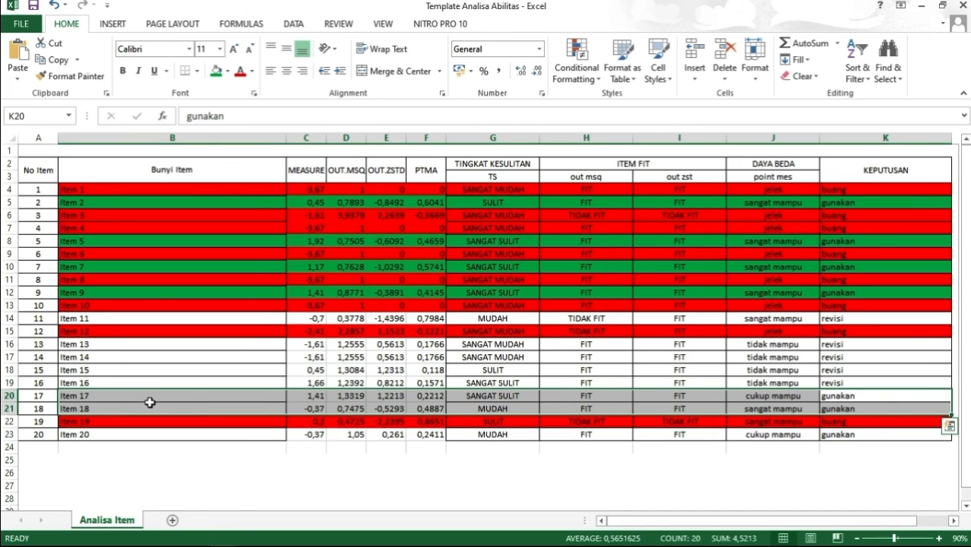
{"action": "left_click", "coordinate": [217, 71]}
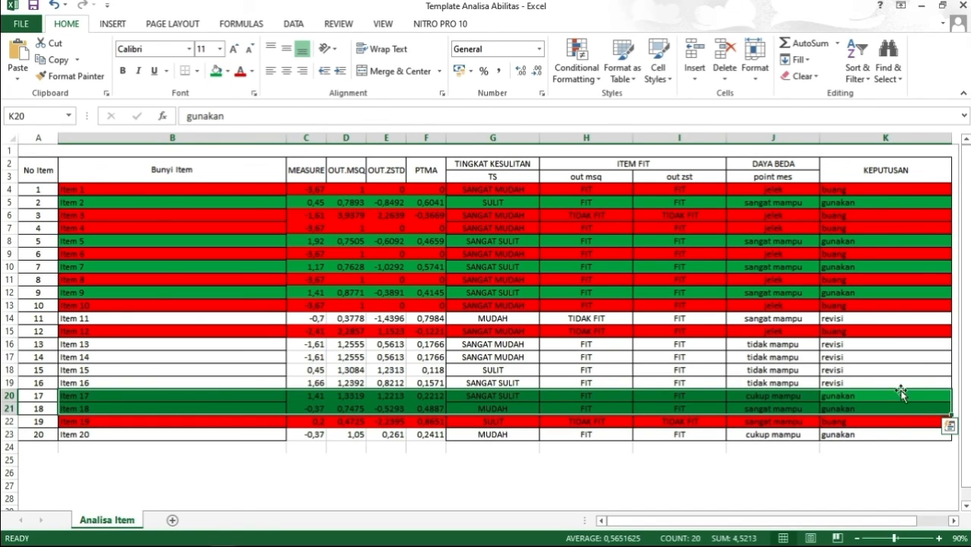
{"action": "left_click_drag", "start_coordinate": [867, 438], "coordinate": [119, 436]}
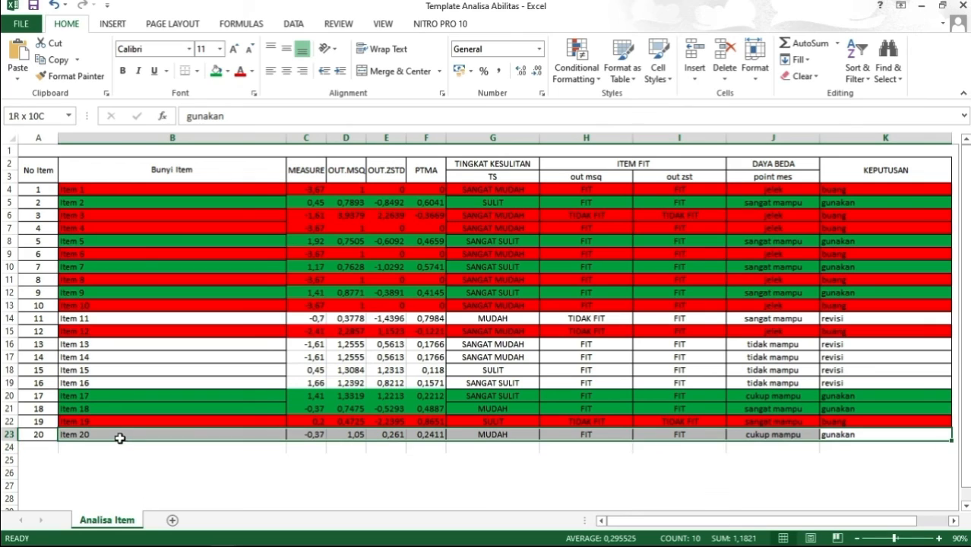
{"action": "left_click", "coordinate": [216, 71]}
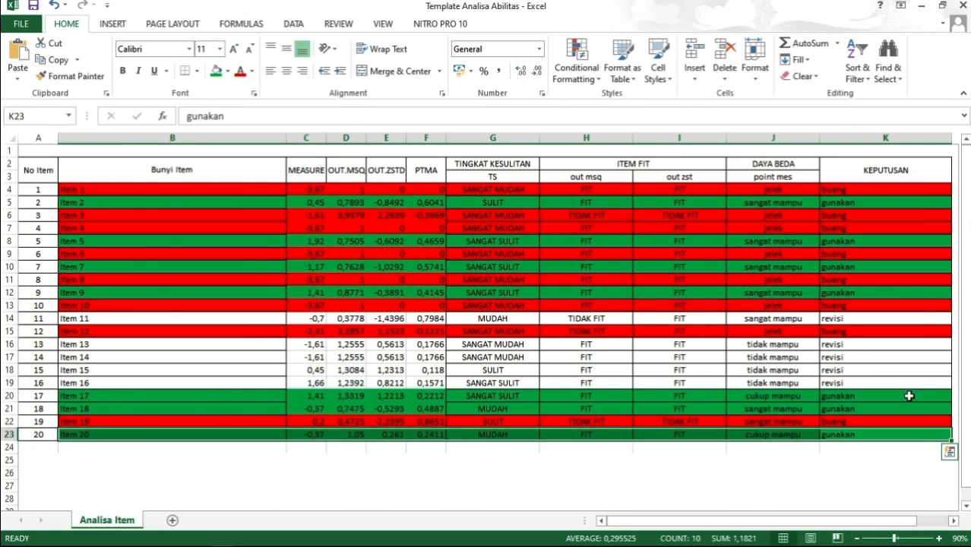
Step: Fill the "revisi" rows, Item 11 and Items 13 to 16, with yellow across columns B to K
{"action": "left_click_drag", "start_coordinate": [842, 314], "coordinate": [191, 315]}
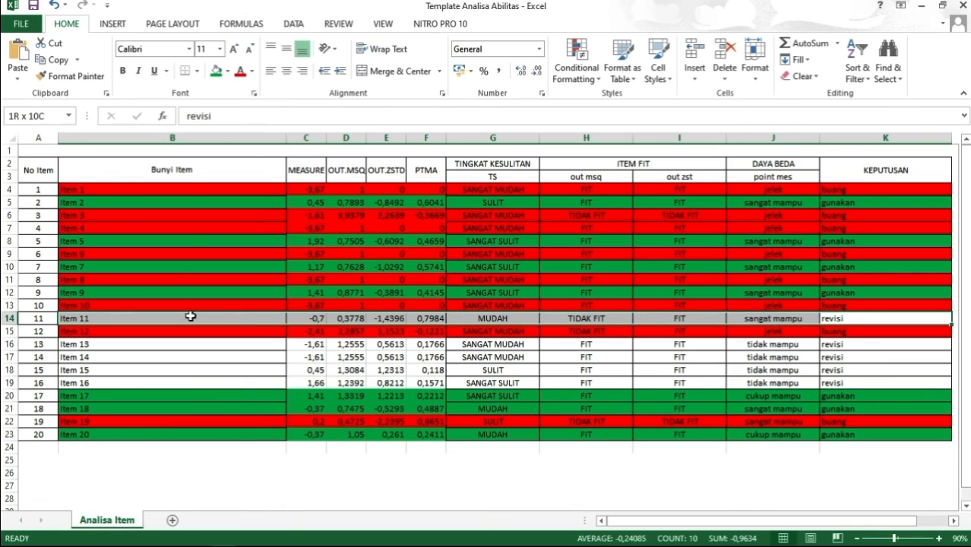
{"action": "left_click", "coordinate": [228, 71]}
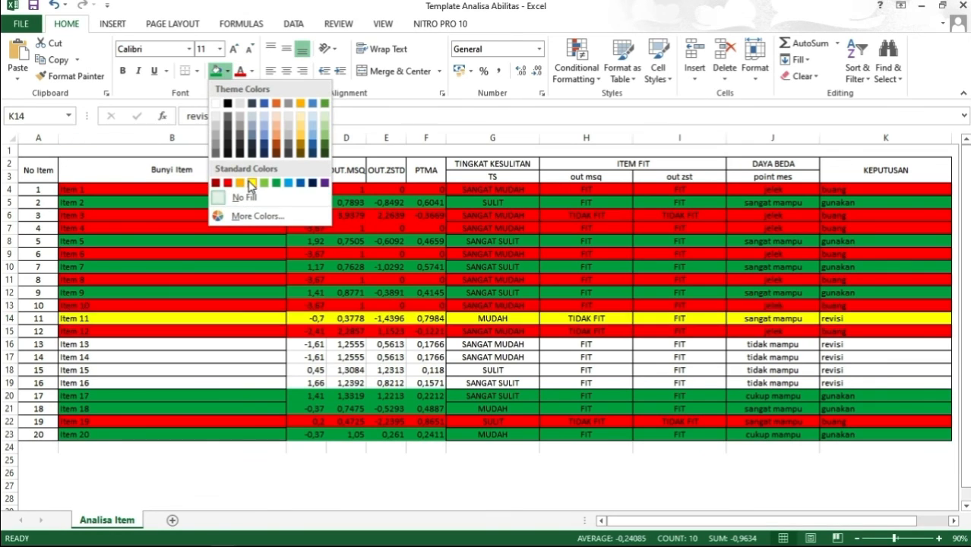
{"action": "left_click", "coordinate": [251, 183]}
{"action": "left_click_drag", "start_coordinate": [67, 344], "coordinate": [861, 382]}
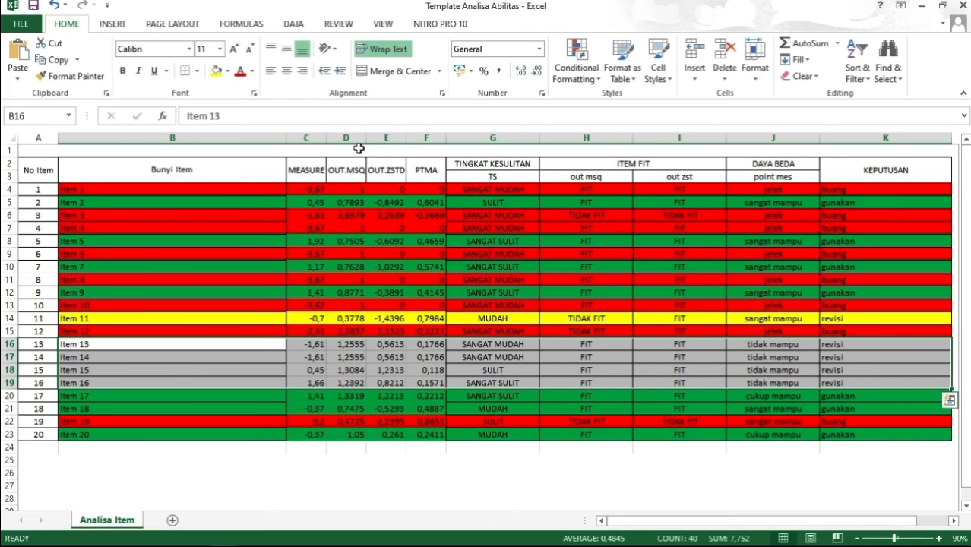
{"action": "left_click", "coordinate": [216, 71]}
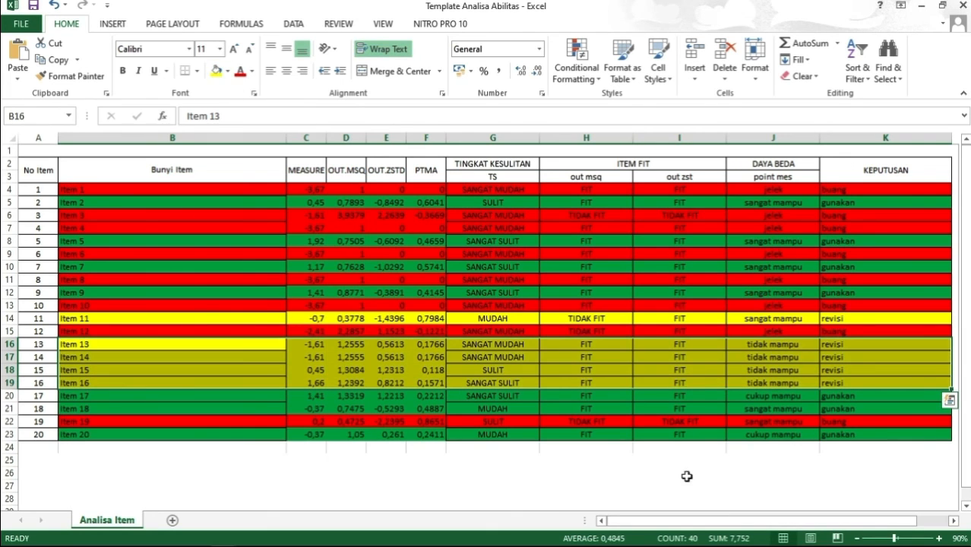
{"action": "left_click", "coordinate": [712, 475]}
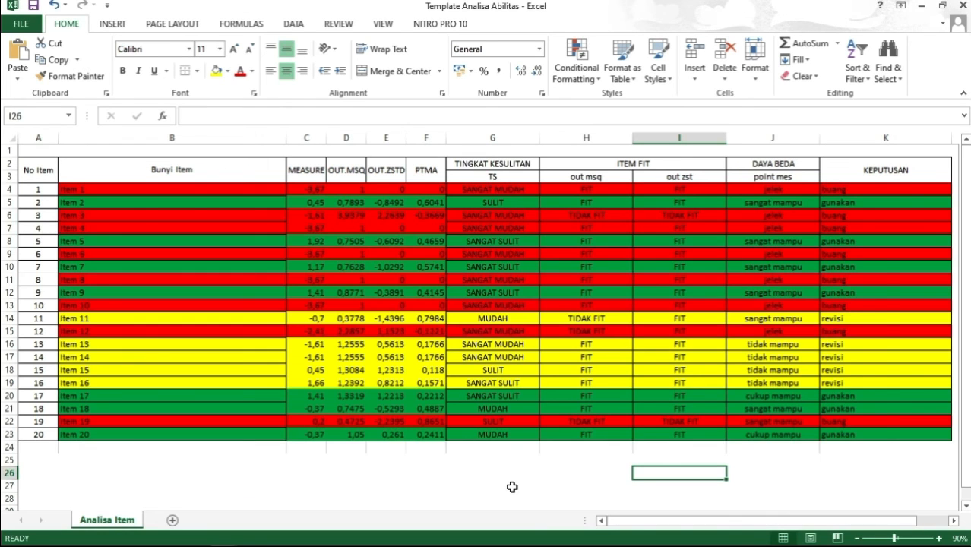
{"action": "key", "text": "alt+Tab"}
{"action": "key", "text": "alt+Tab"}
{"action": "key", "text": "alt+Tab"}
{"action": "key", "text": "alt+Tab"}
{"action": "key", "text": "alt+Tab"}
{"action": "key", "text": "alt+Tab"}
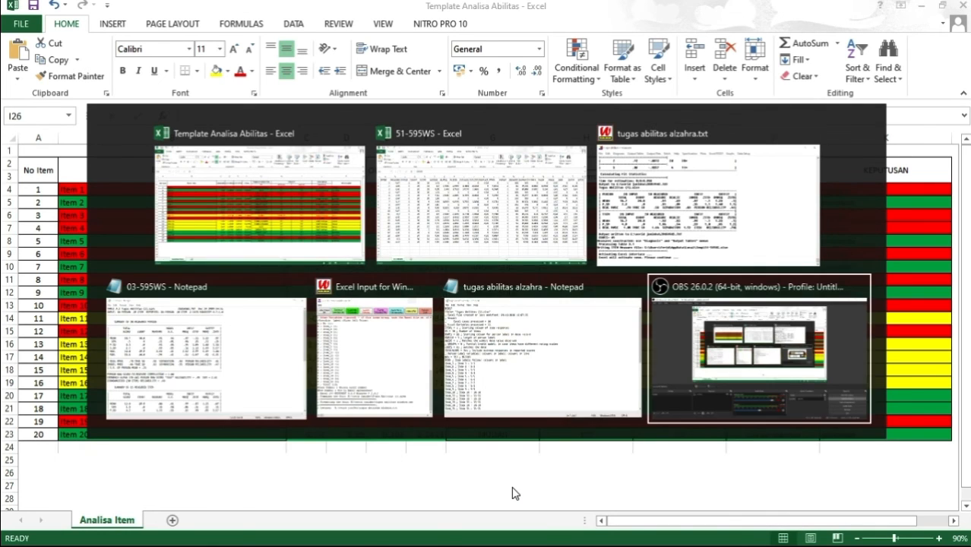